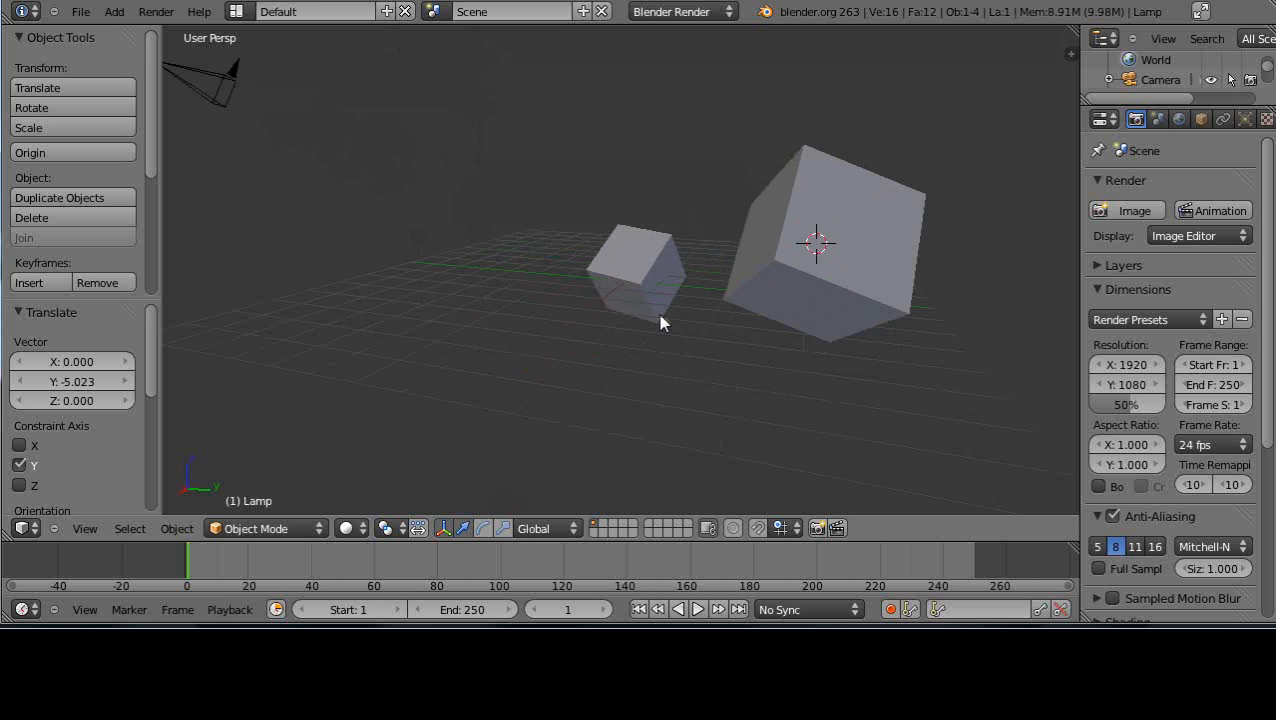
Examine the two cubes, the camera and the lamp in the 3D scene from several angles and distances
scroll(660, 325, up, 3)
scroll(660, 325, down, 6)
scroll(662, 322, up, 6)
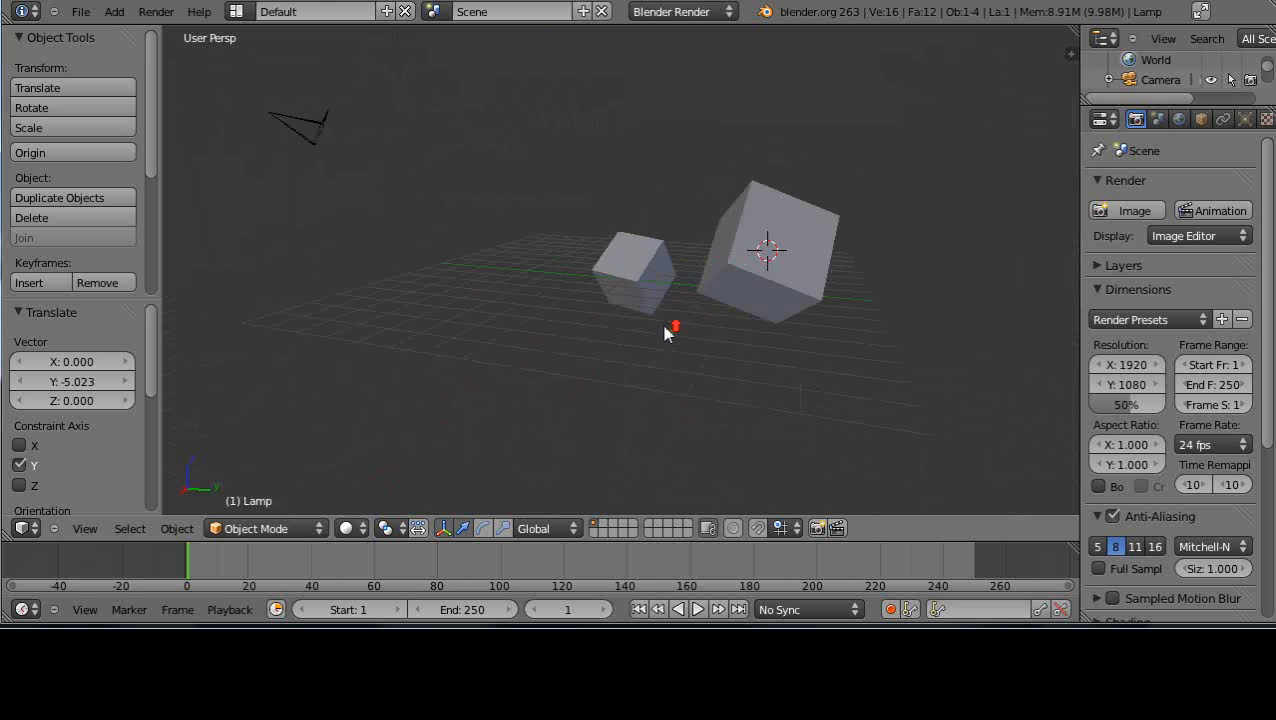
scroll(660, 318, down, 2)
middle_drag(660, 226, 670, 303)
scroll(698, 330, up, 3)
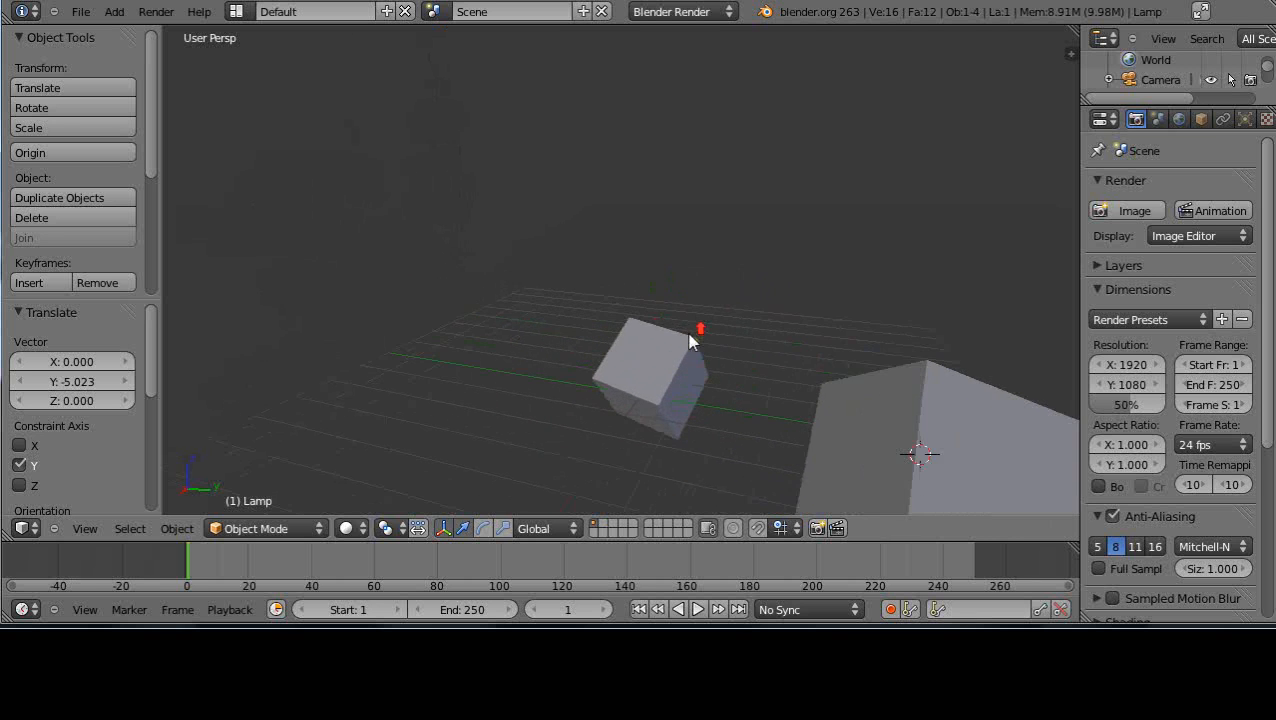
scroll(692, 333, down, 3)
middle_drag(736, 421, 885, 413)
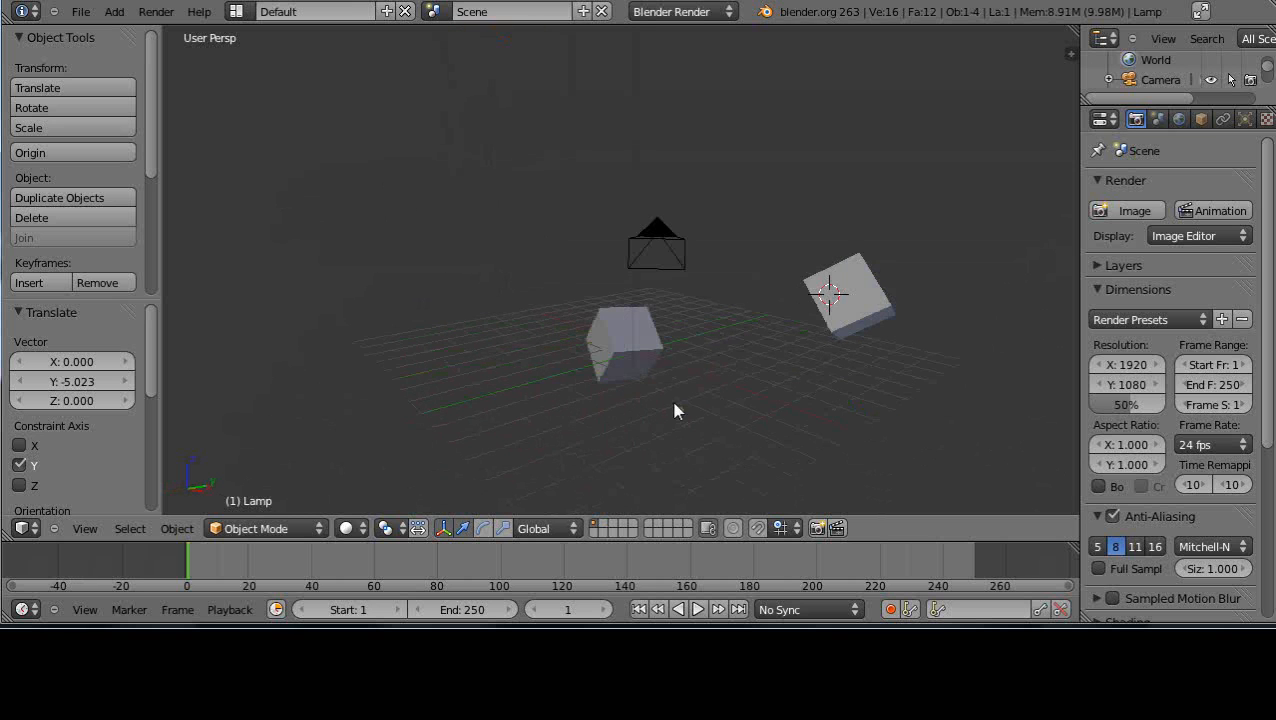
scroll(655, 412, down, 2)
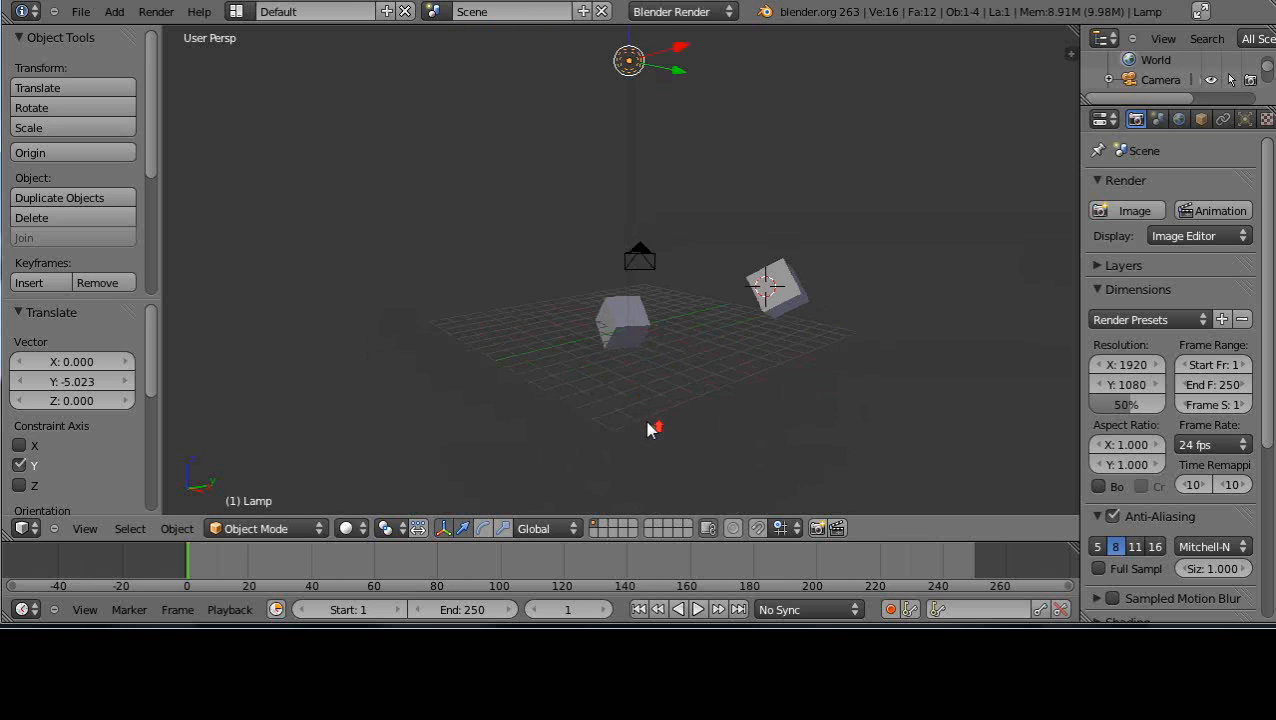
scroll(648, 425, up, 2)
middle_drag(650, 437, 692, 430)
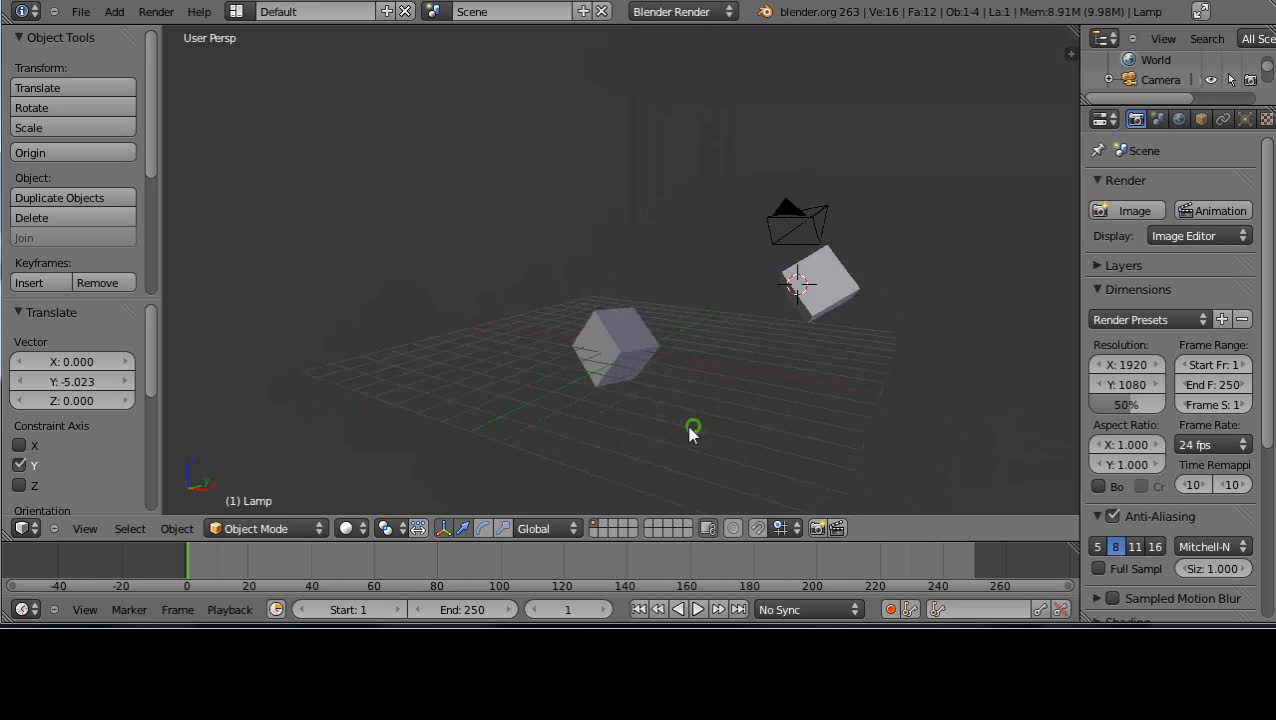
scroll(700, 451, up, 2)
scroll(700, 451, up, 1)
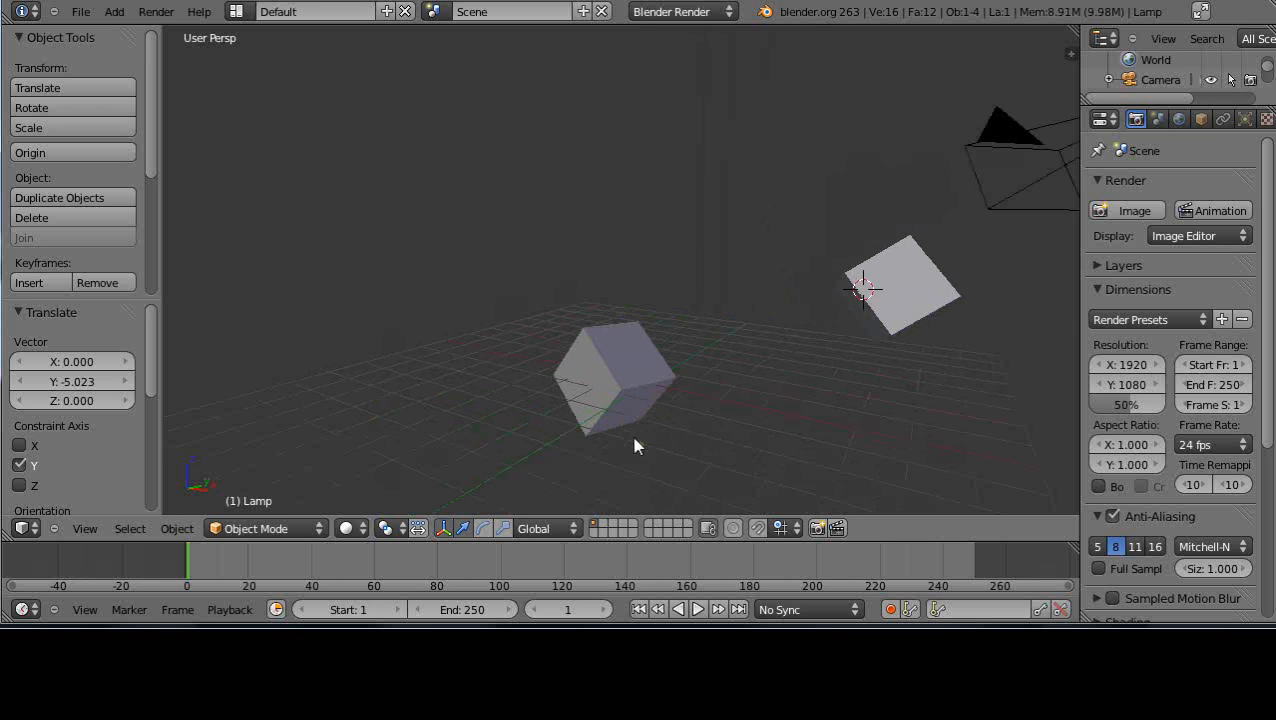
scroll(720, 430, up, 1)
scroll(720, 440, down, 1)
scroll(843, 349, down, 4)
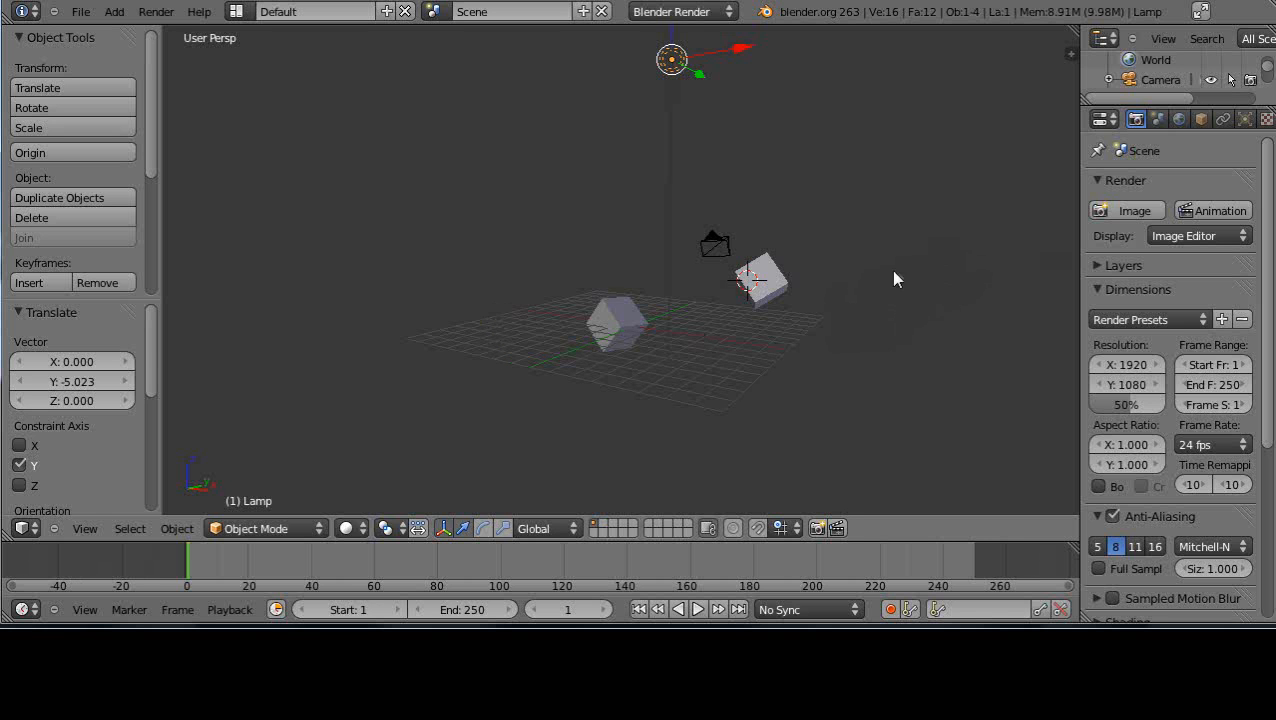
scroll(781, 333, up, 3)
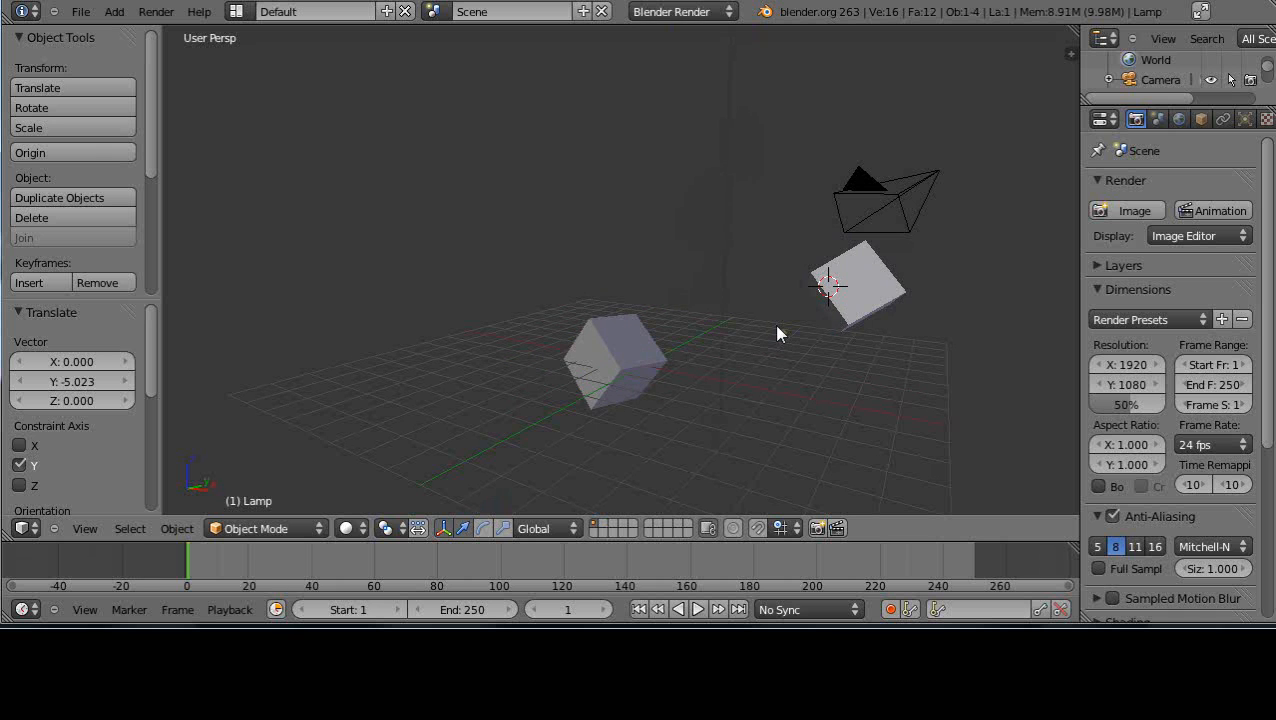
scroll(777, 326, down, 2)
scroll(771, 336, up, 2)
Select the cube at the grid's centre and display its location, rotation, scale and dimension values
right_click(614, 335)
right_click(860, 290)
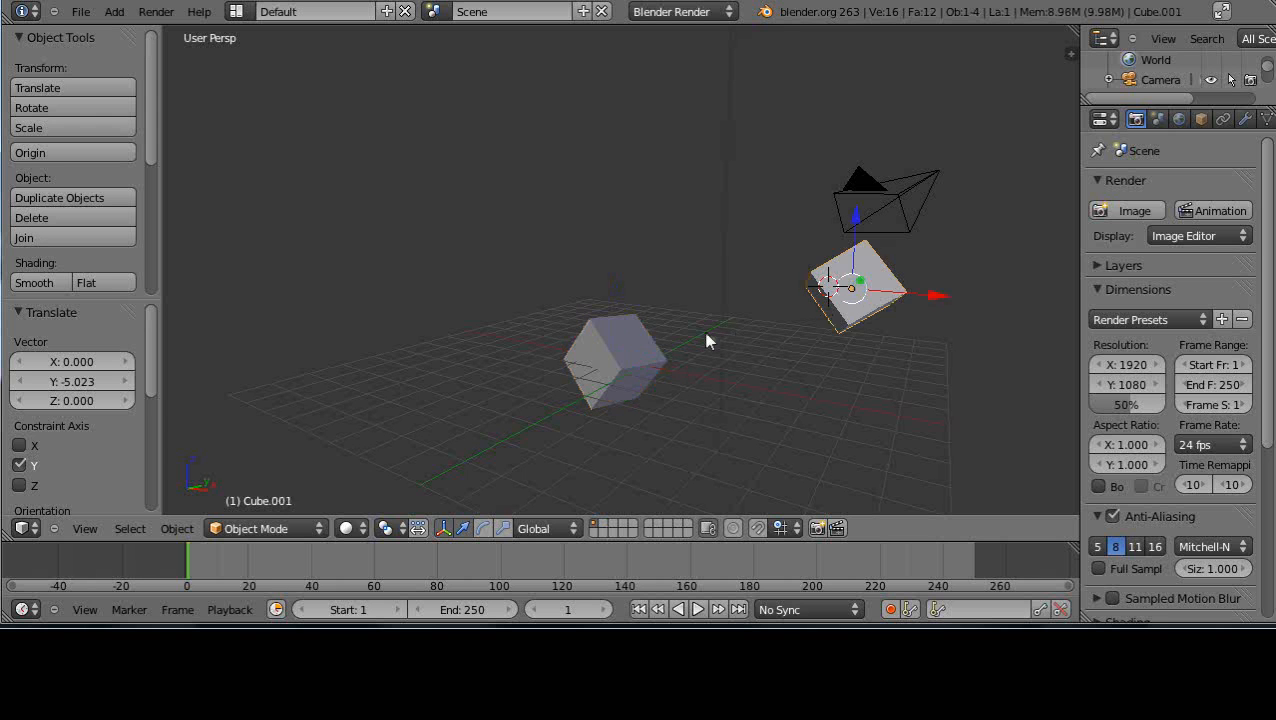
right_click(649, 336)
scroll(830, 298, down, 3)
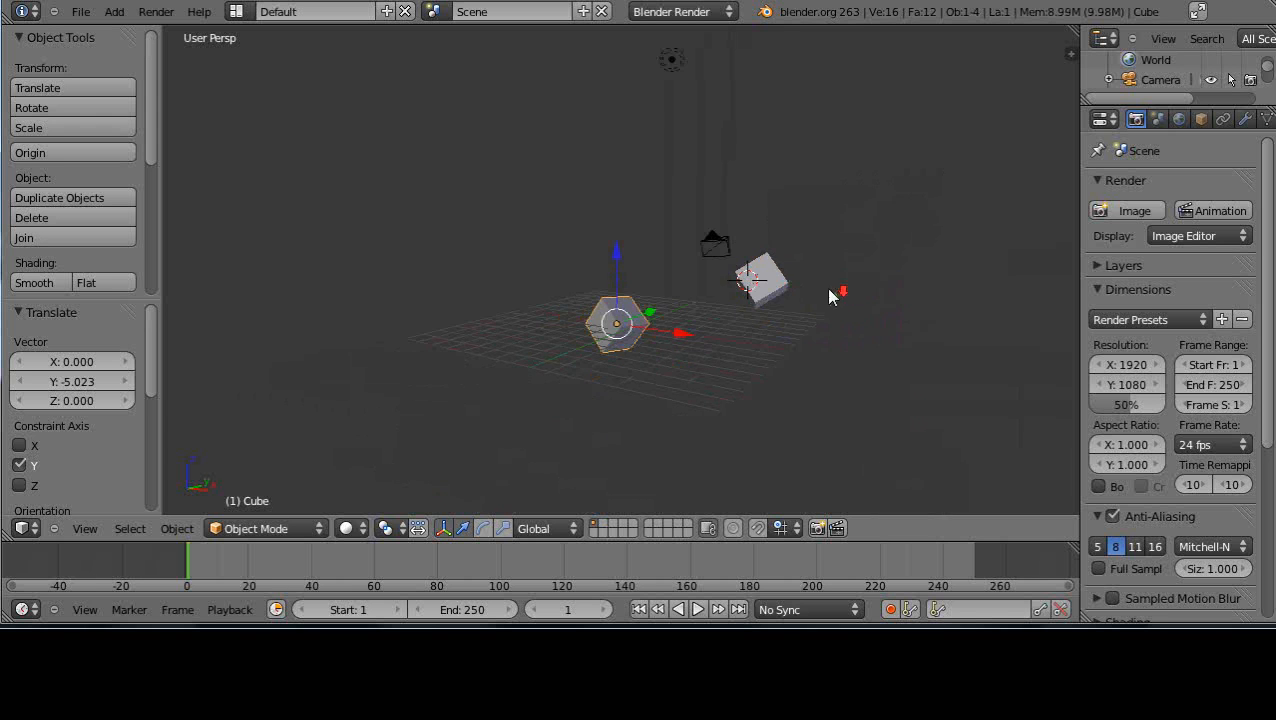
scroll(816, 301, up, 2)
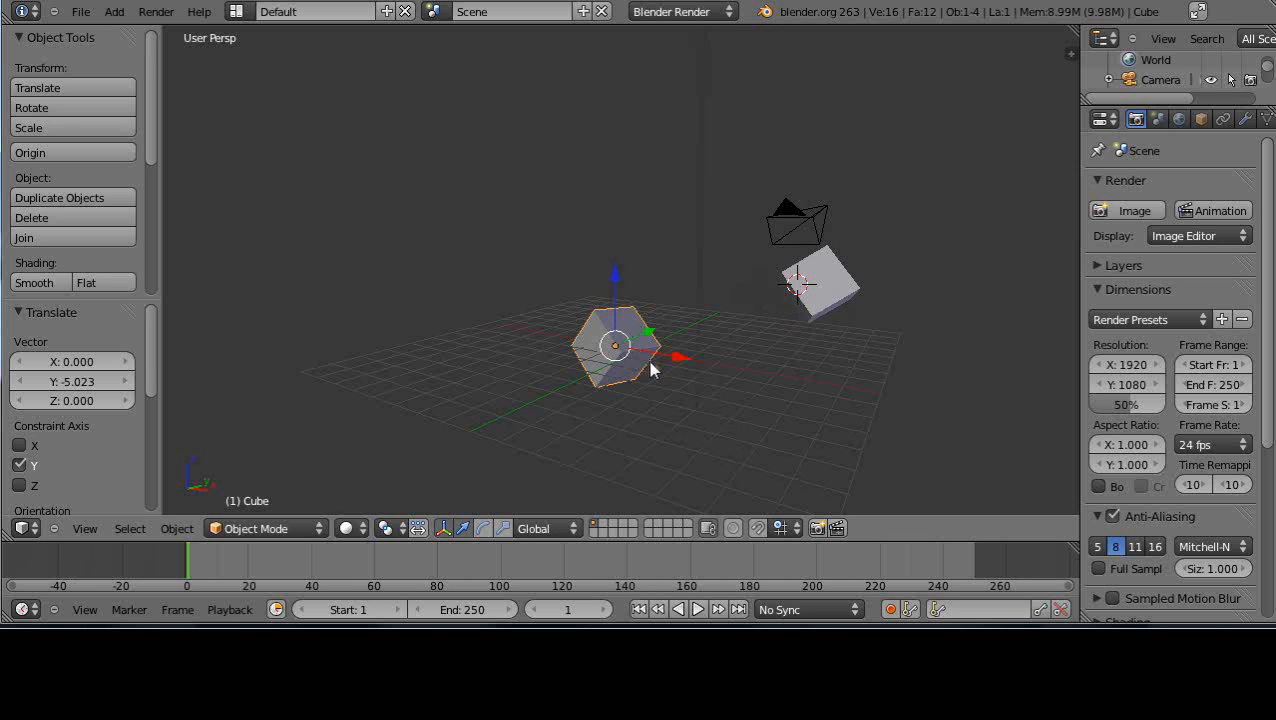
mouse_move(652, 365)
middle_down()
mouse_move(595, 368)
mouse_move(640, 375)
middle_up()
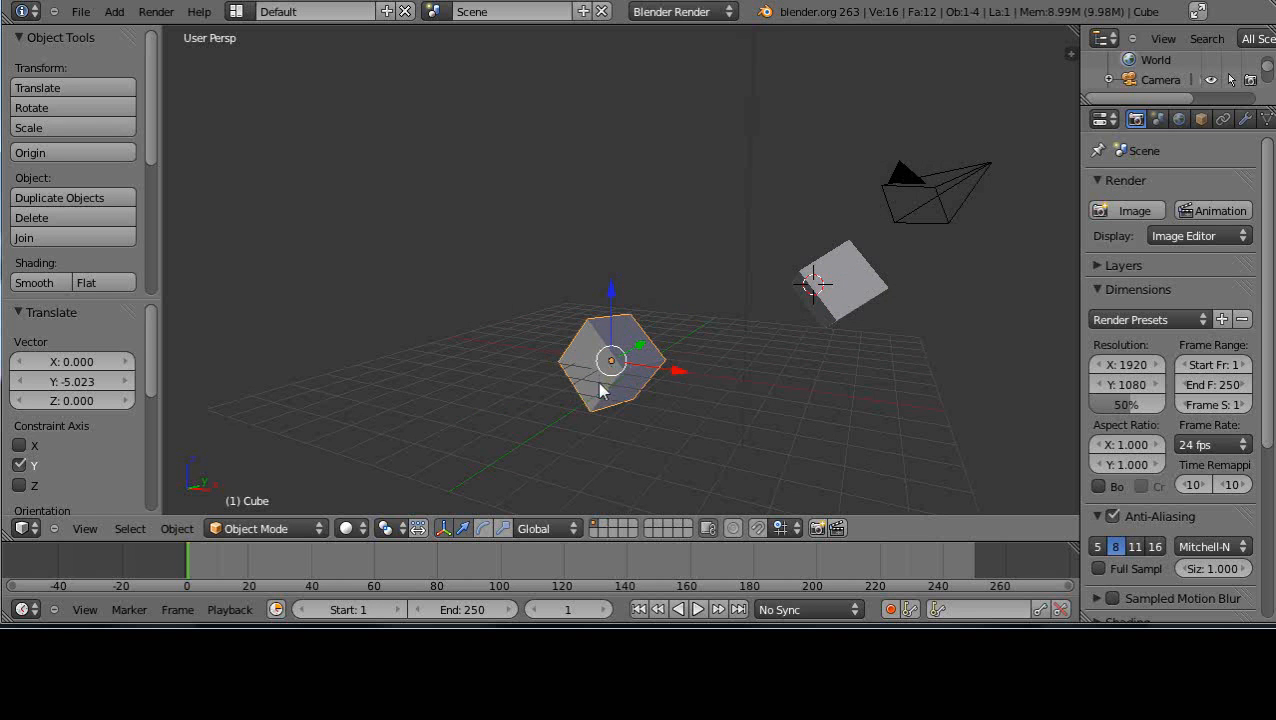
middle_drag(597, 382, 768, 403)
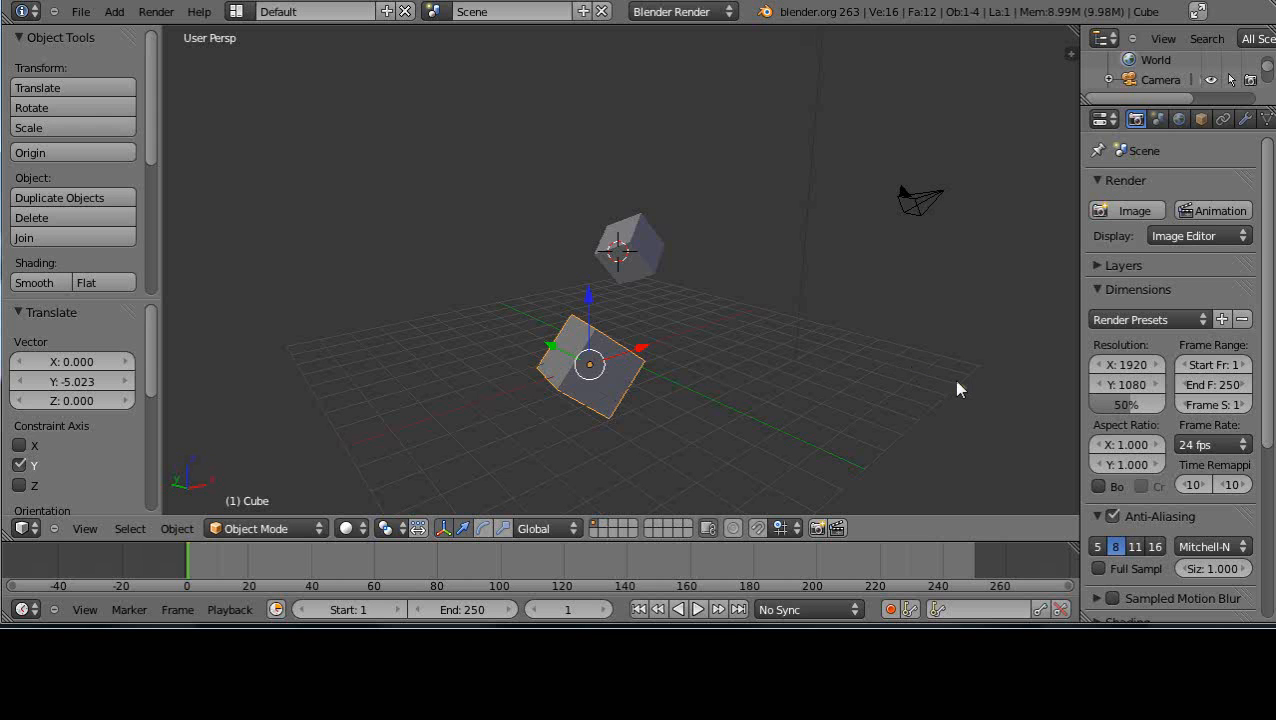
key(n)
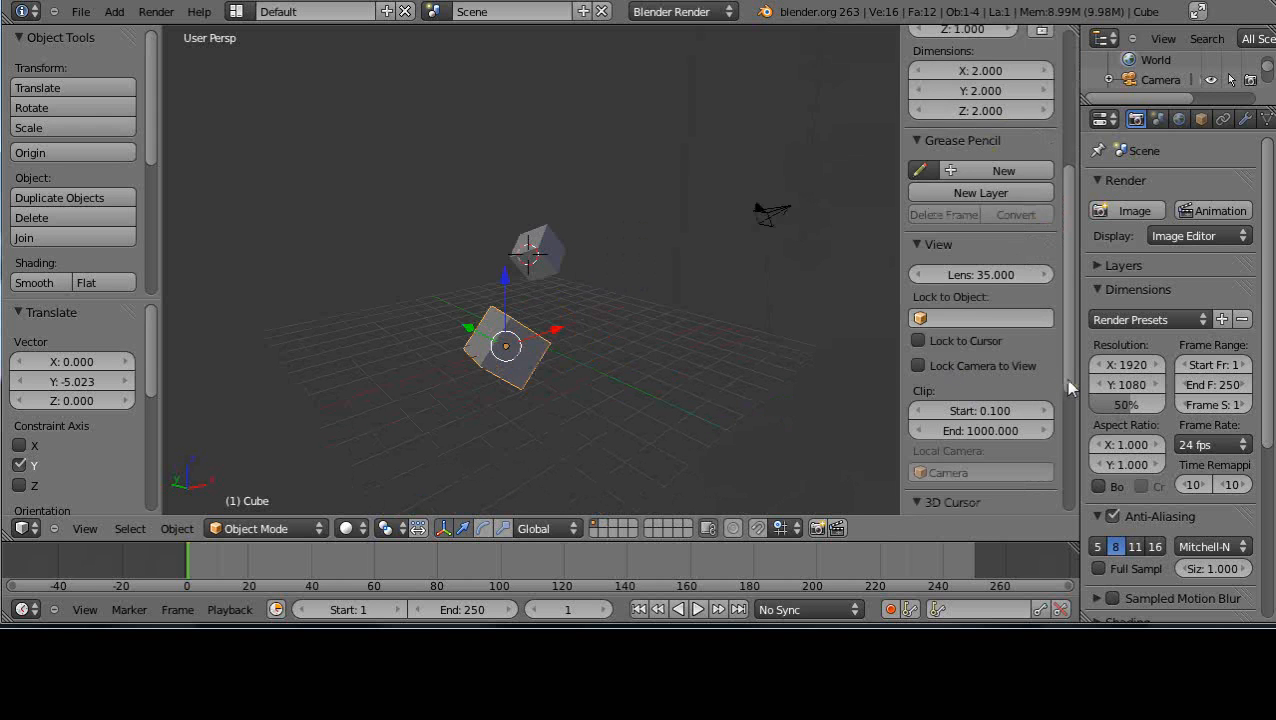
drag(1067, 380, 1067, 215)
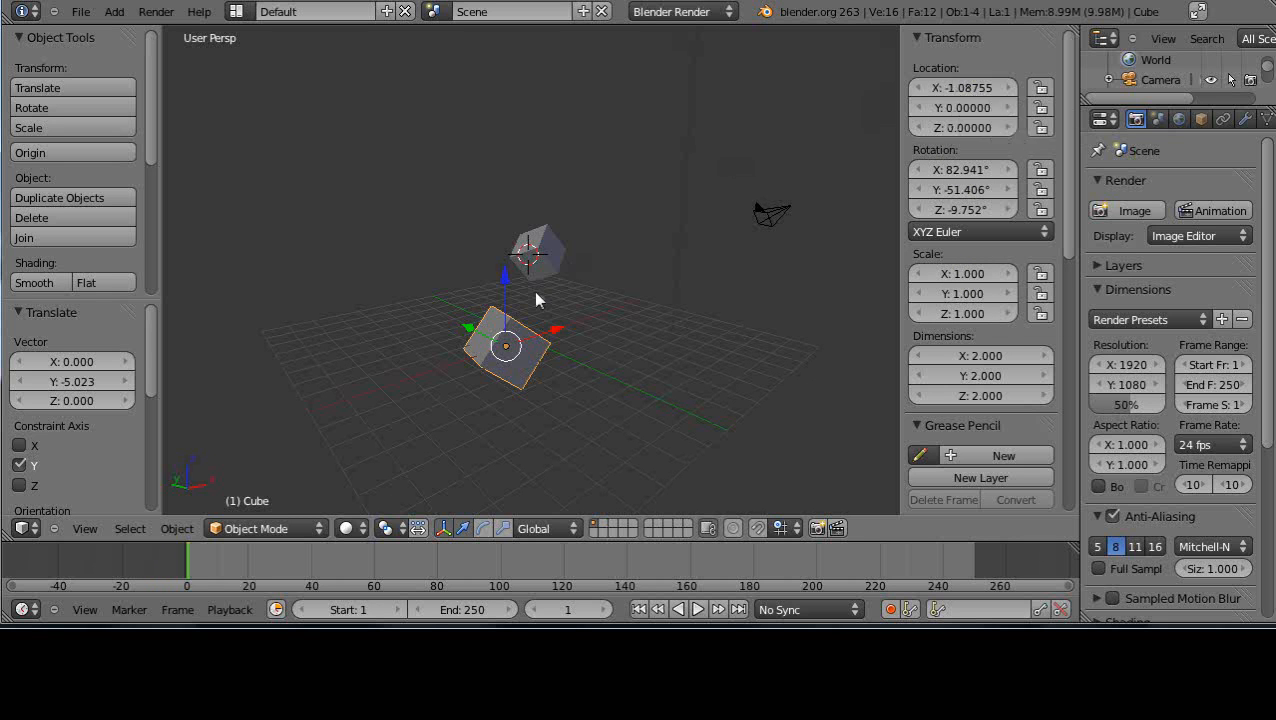
Move the selected cube along the global X axis to a location of about X -1.71
middle_drag(565, 438, 453, 441)
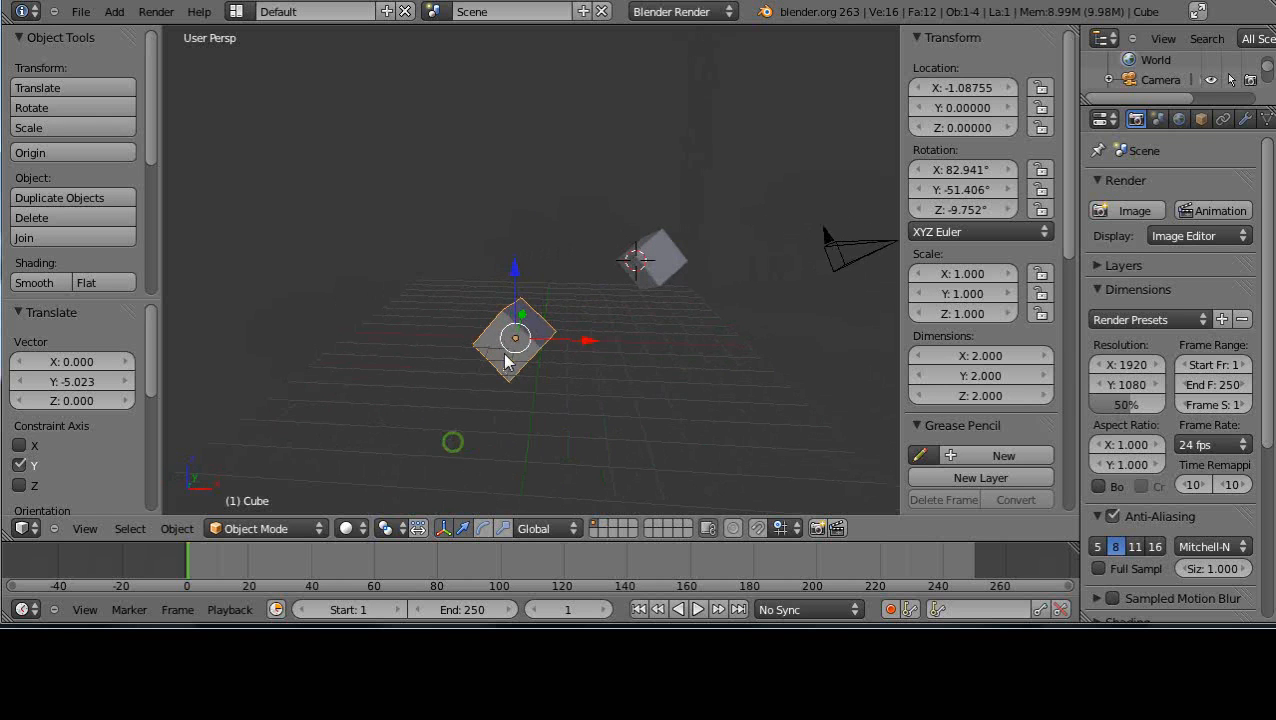
scroll(537, 373, up, 2)
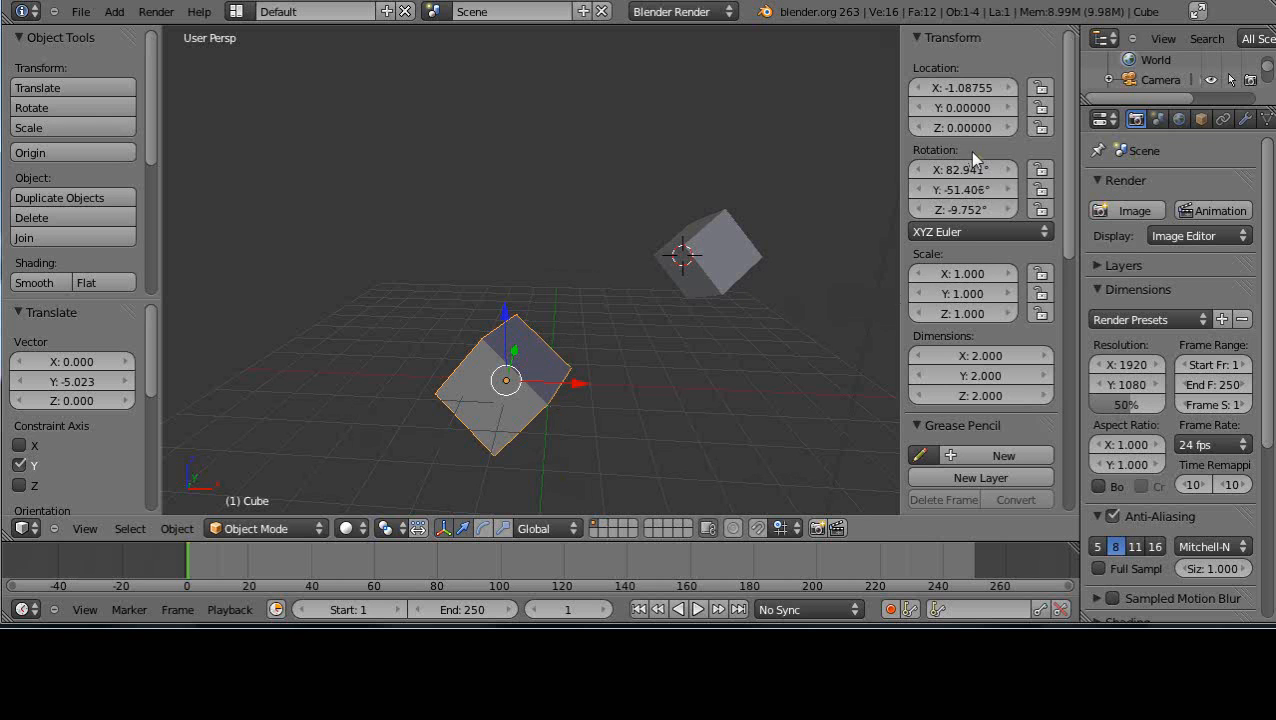
scroll(584, 367, down, 1)
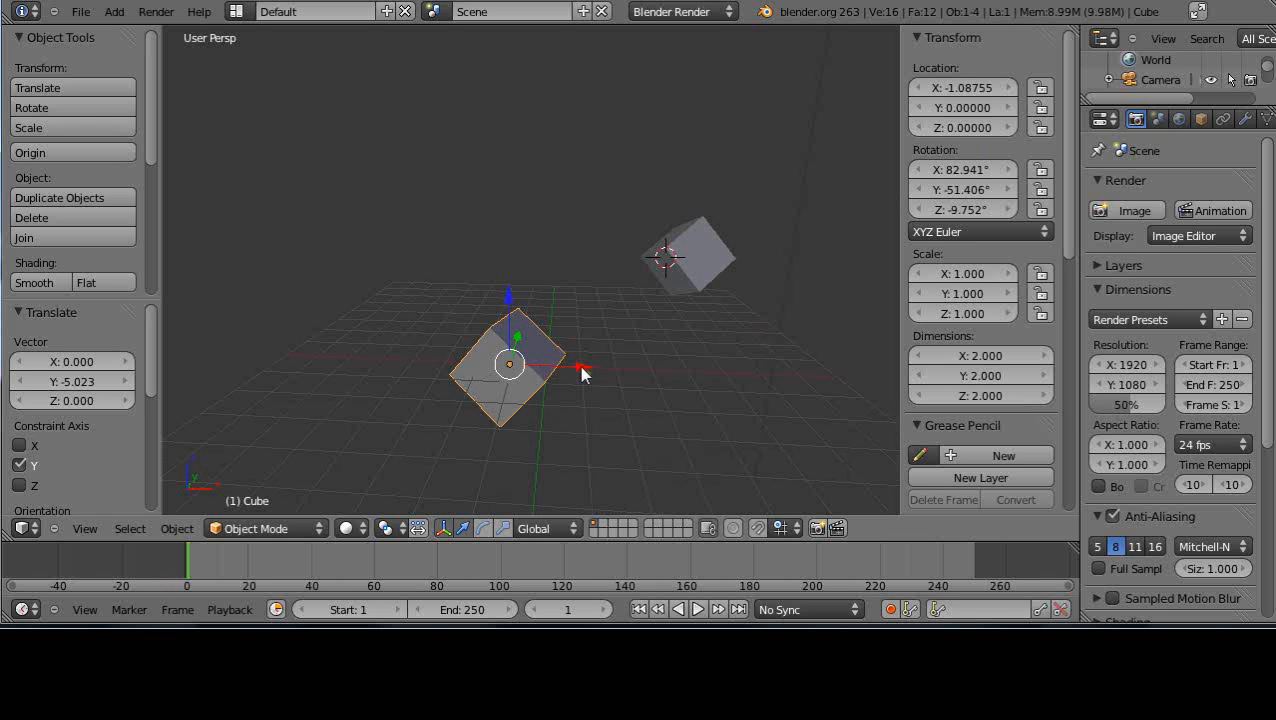
mouse_move(582, 372)
mouse_down()
mouse_move(695, 381)
mouse_move(561, 376)
mouse_up()
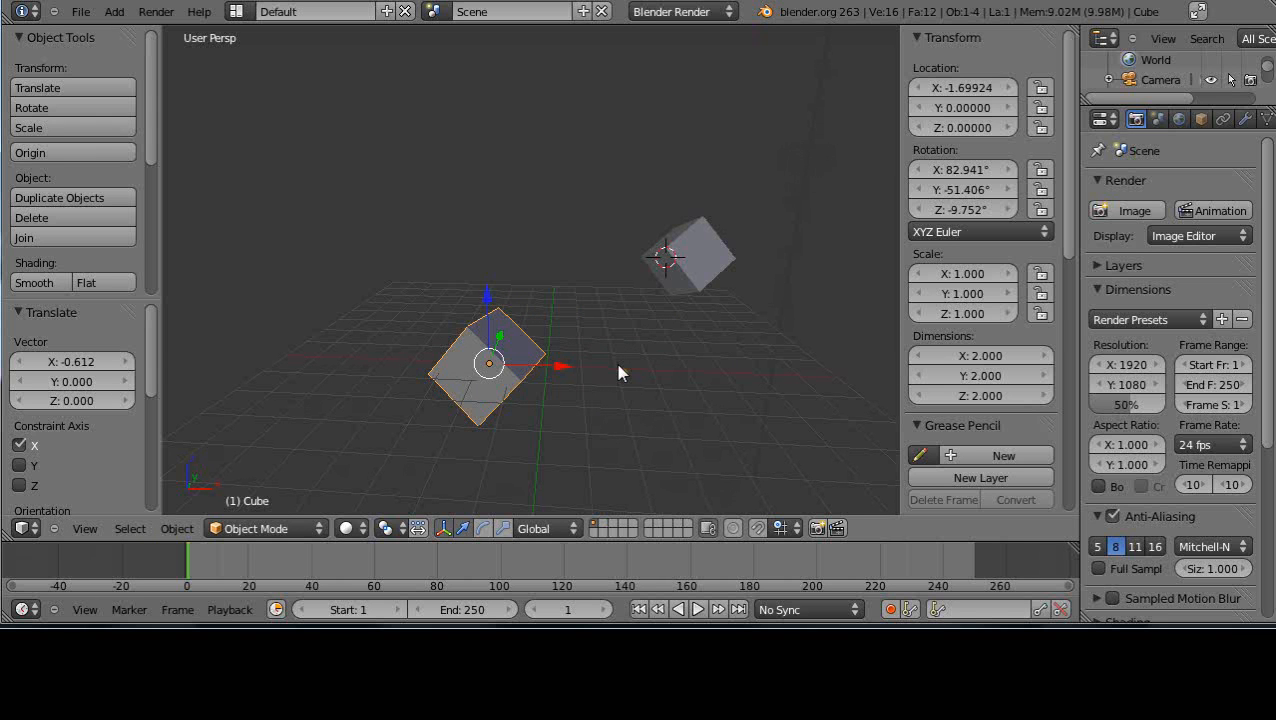
key(g)
key(x)
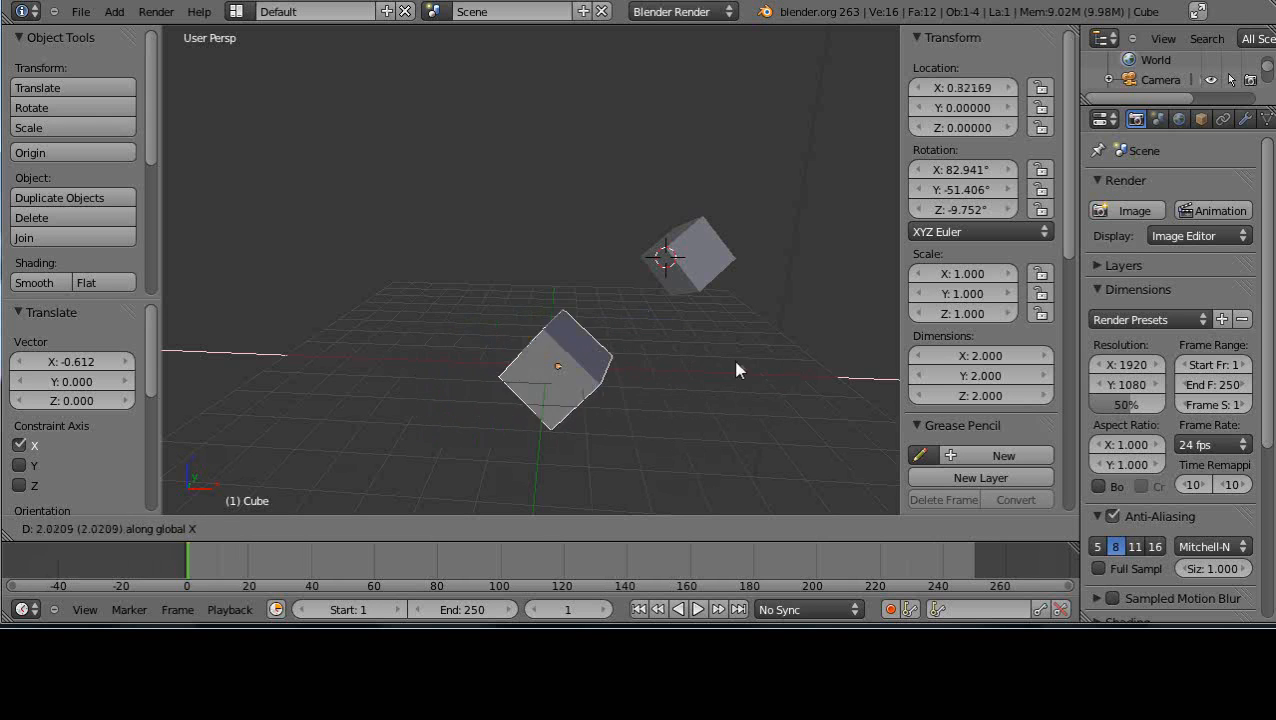
right_click(624, 382)
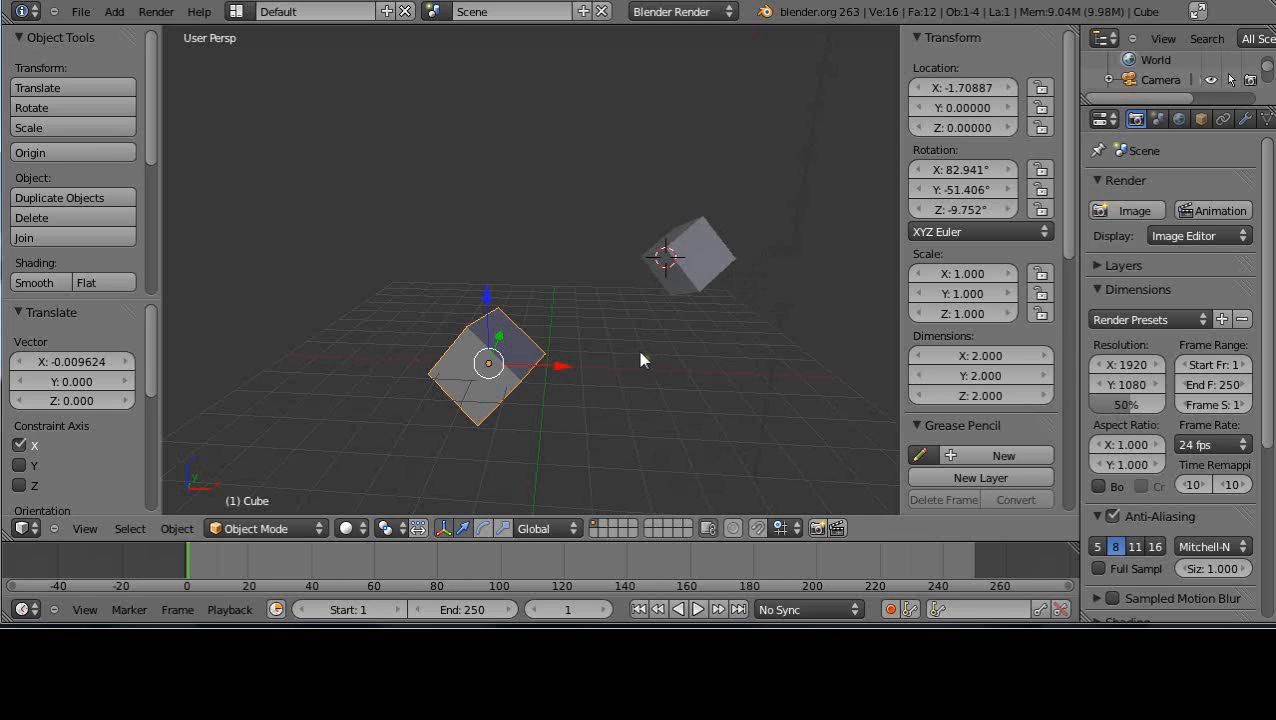
Clear the cube's location and rotation so that all their values are 0
key(alt+g)
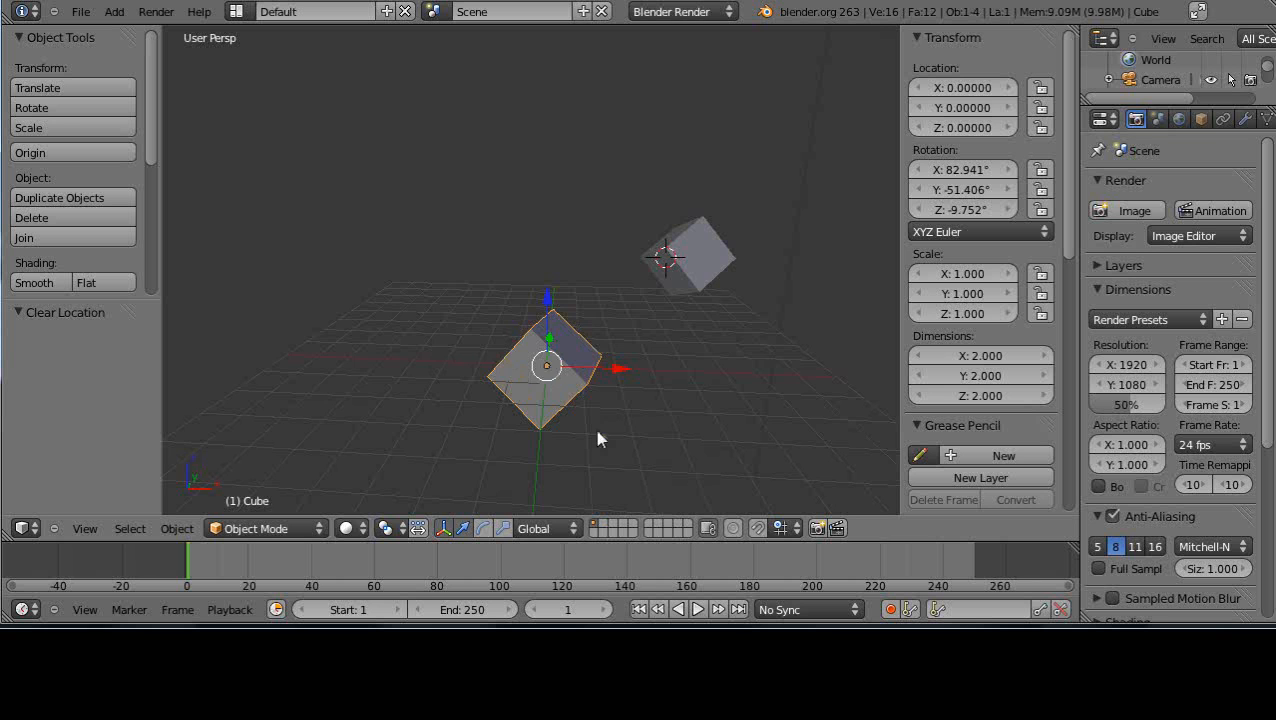
middle_drag(597, 438, 484, 426)
mouse_move(578, 433)
middle_down()
mouse_move(583, 444)
mouse_move(602, 436)
middle_up()
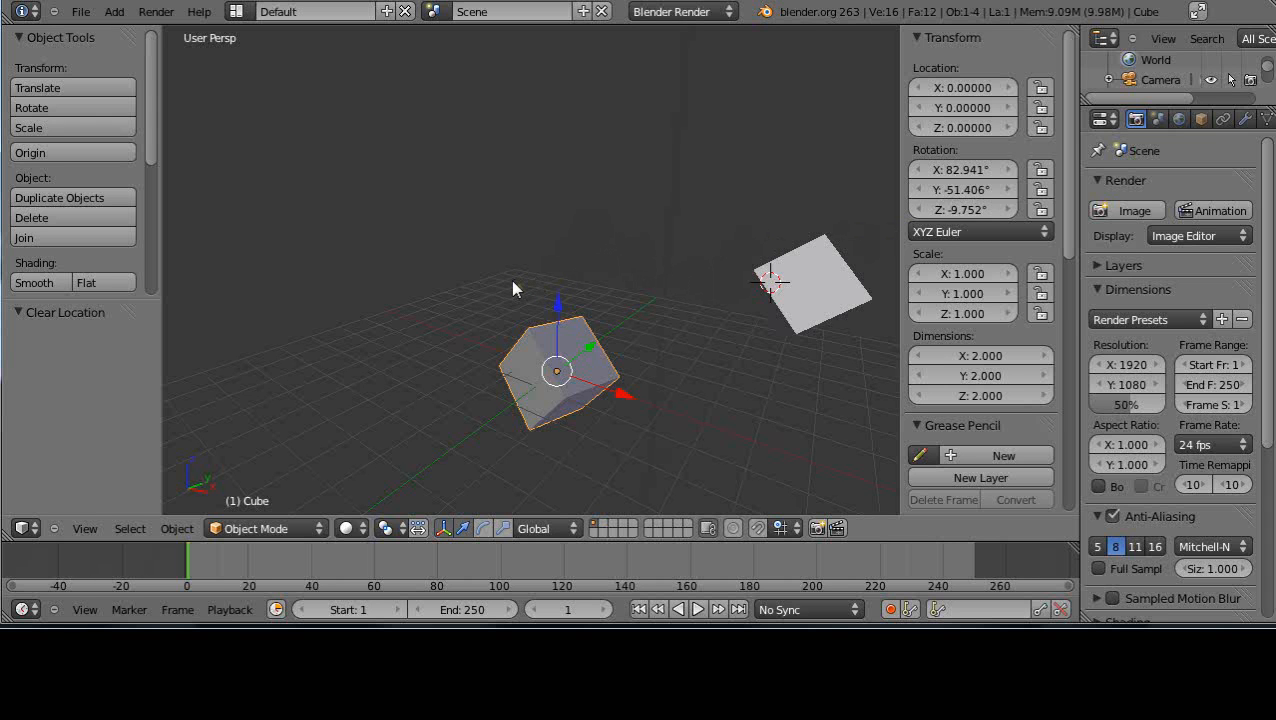
key(alt+r)
middle_drag(588, 338, 641, 356)
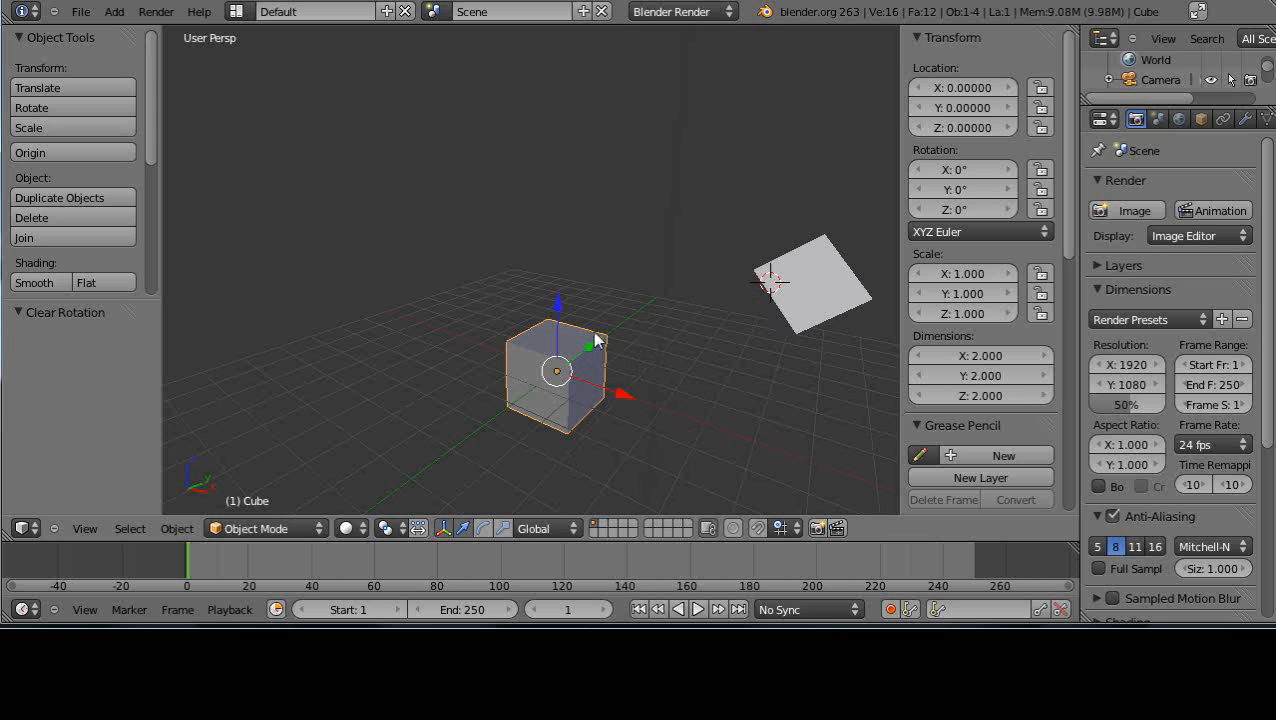
Scale the cube up uniformly to about 2.147 and clear its scale back to 1
key(s)
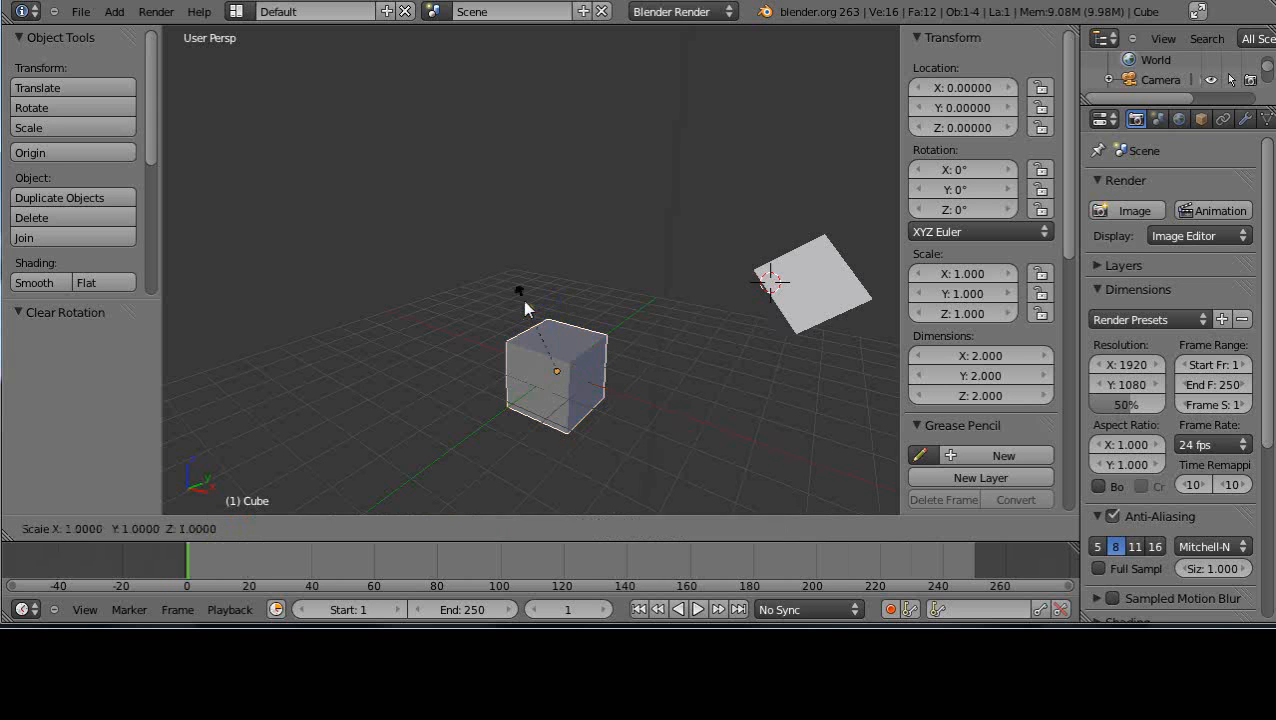
click(465, 237)
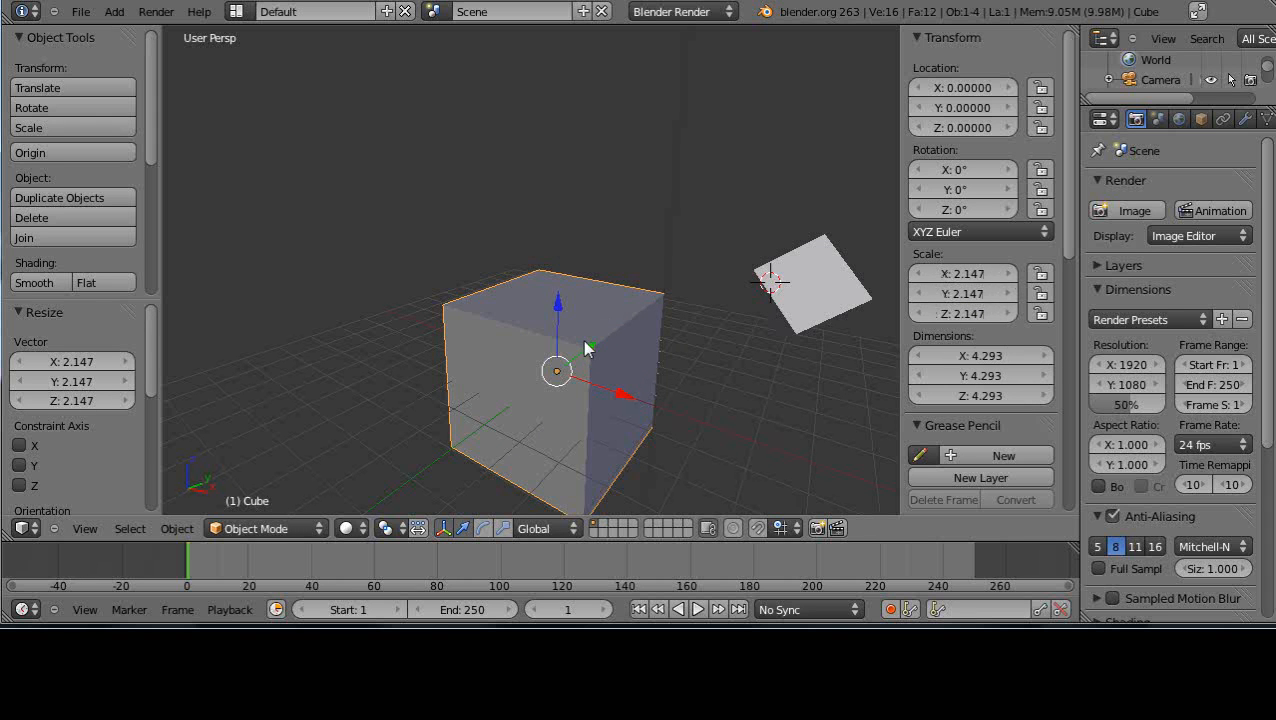
key(alt+s)
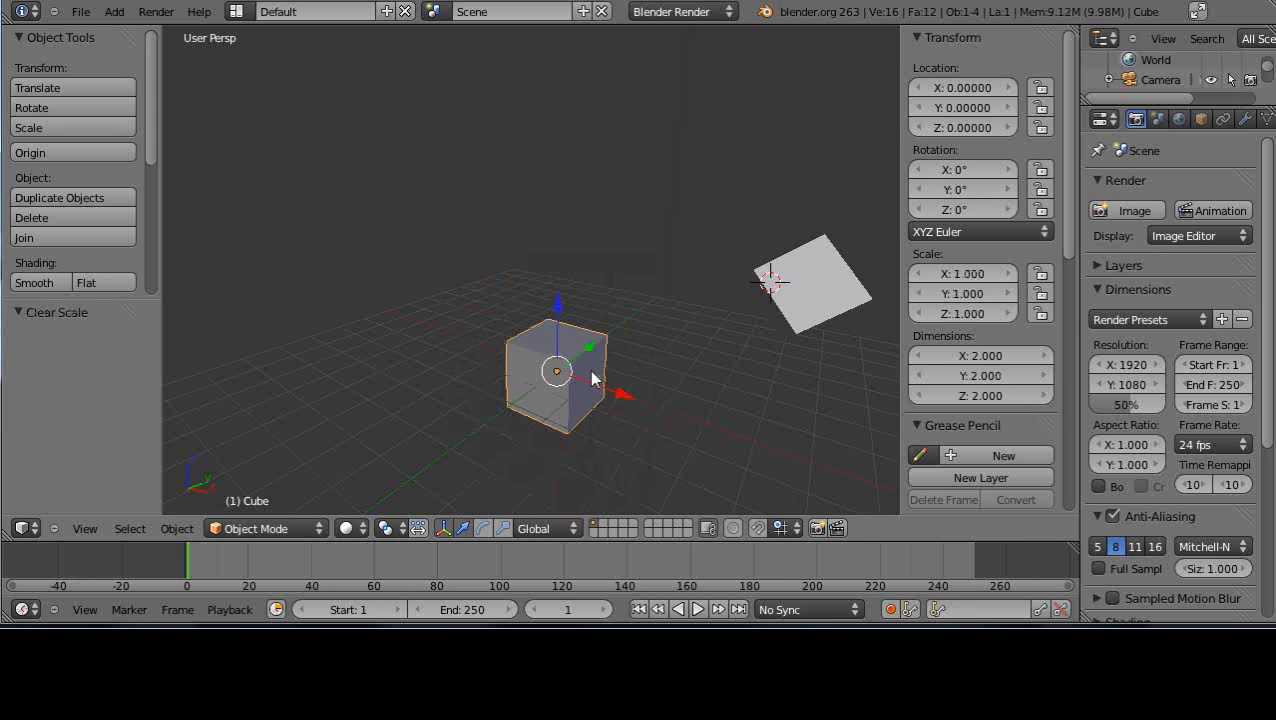
scroll(592, 375, up, 1)
scroll(588, 388, down, 2)
middle_drag(597, 371, 742, 317)
scroll(637, 361, up, 4)
scroll(630, 369, down, 3)
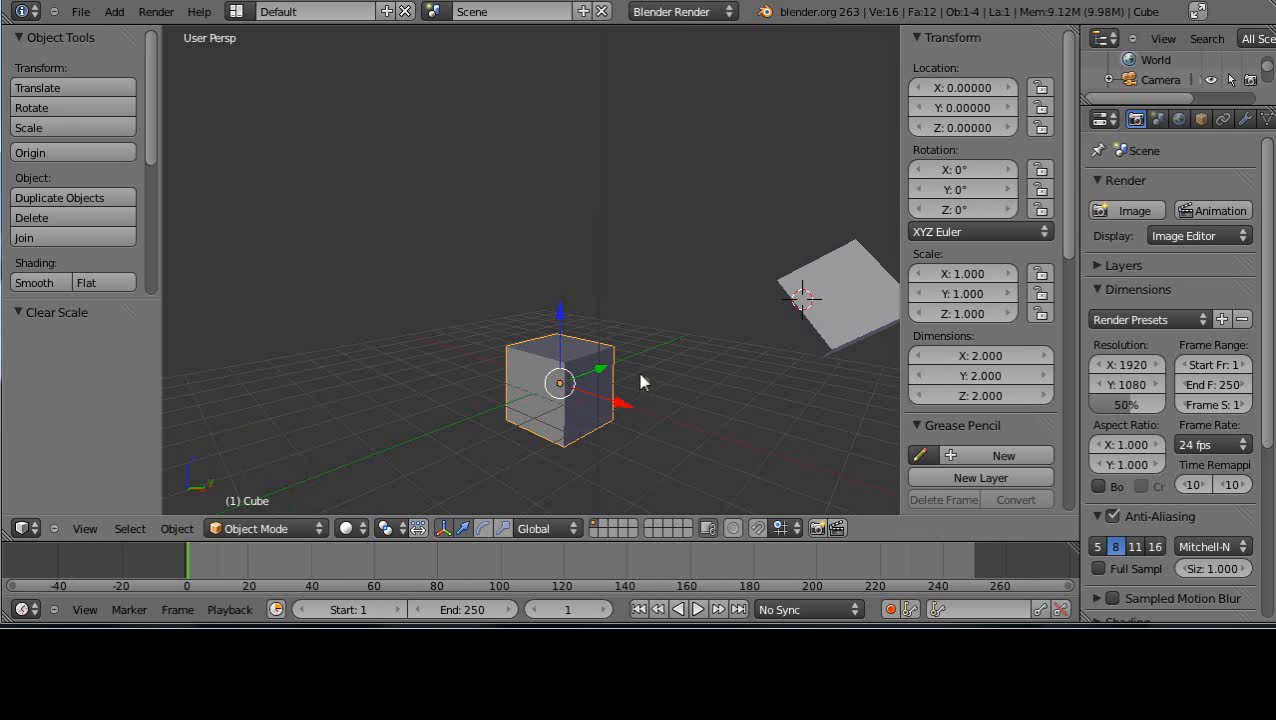
scroll(597, 388, up, 2)
scroll(596, 388, down, 2)
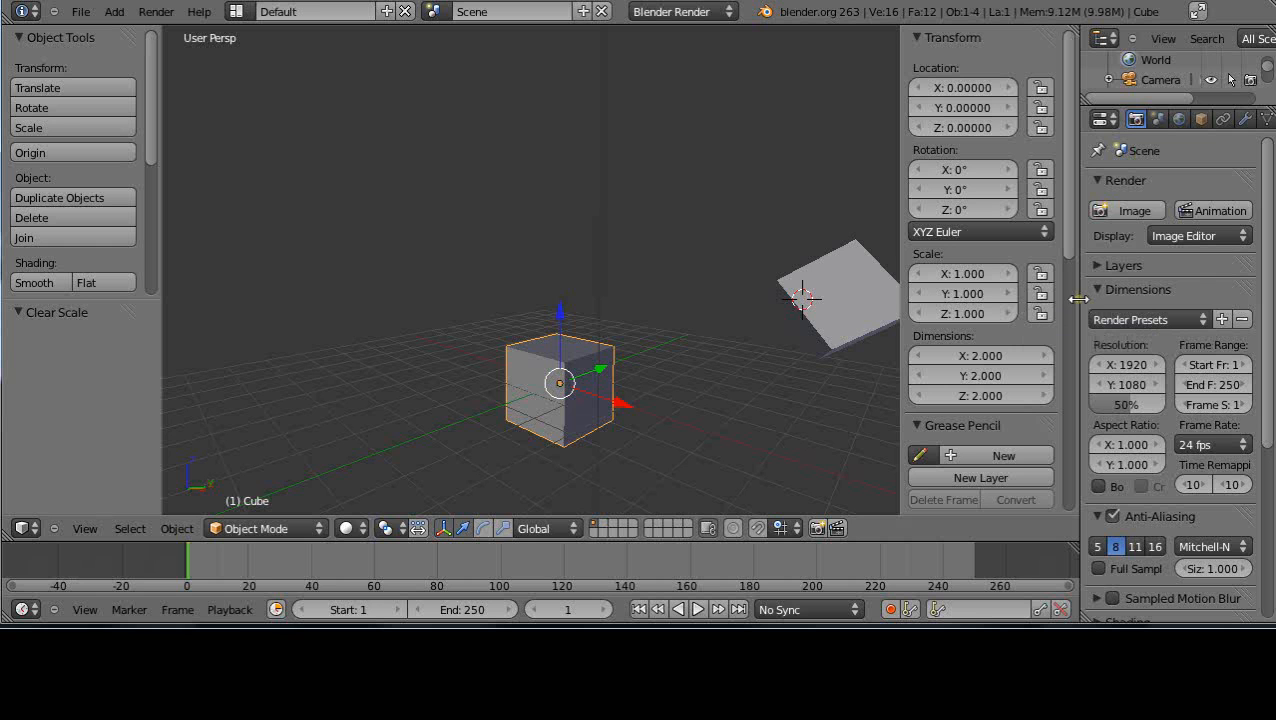
Add a new material to the selected cube and set its diffuse colour to light green
drag(1078, 298, 985, 318)
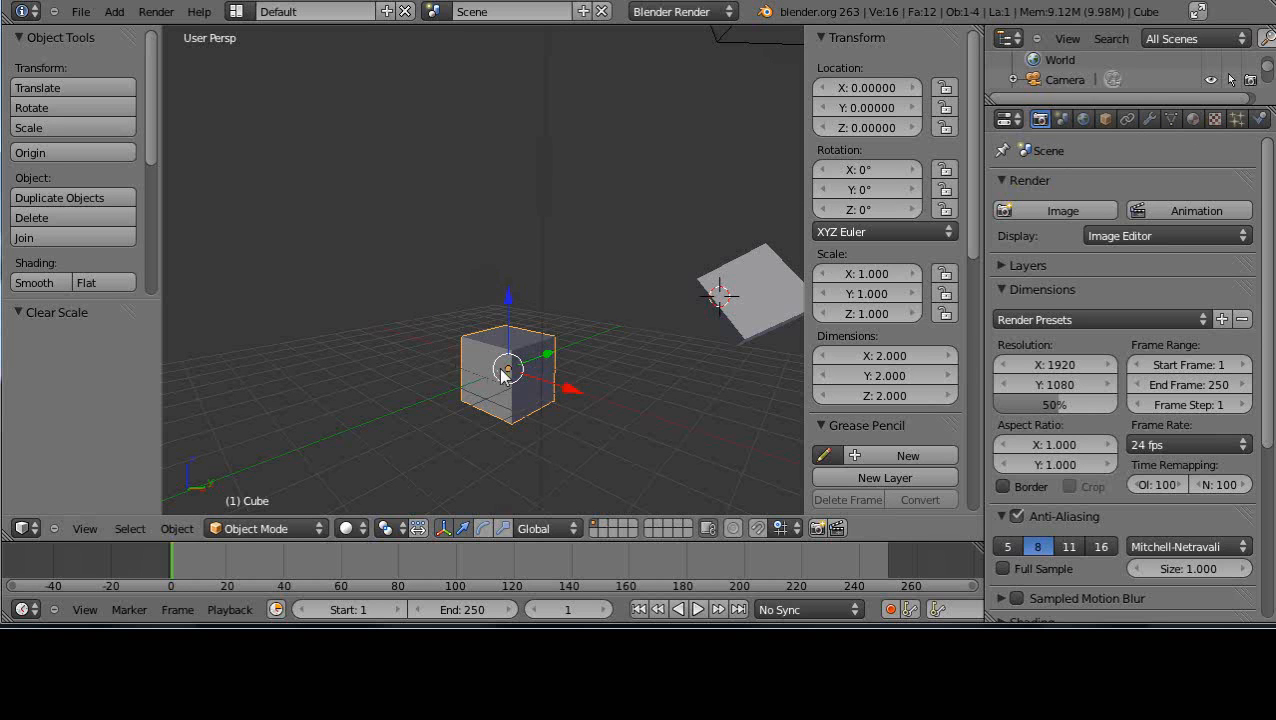
click(1193, 120)
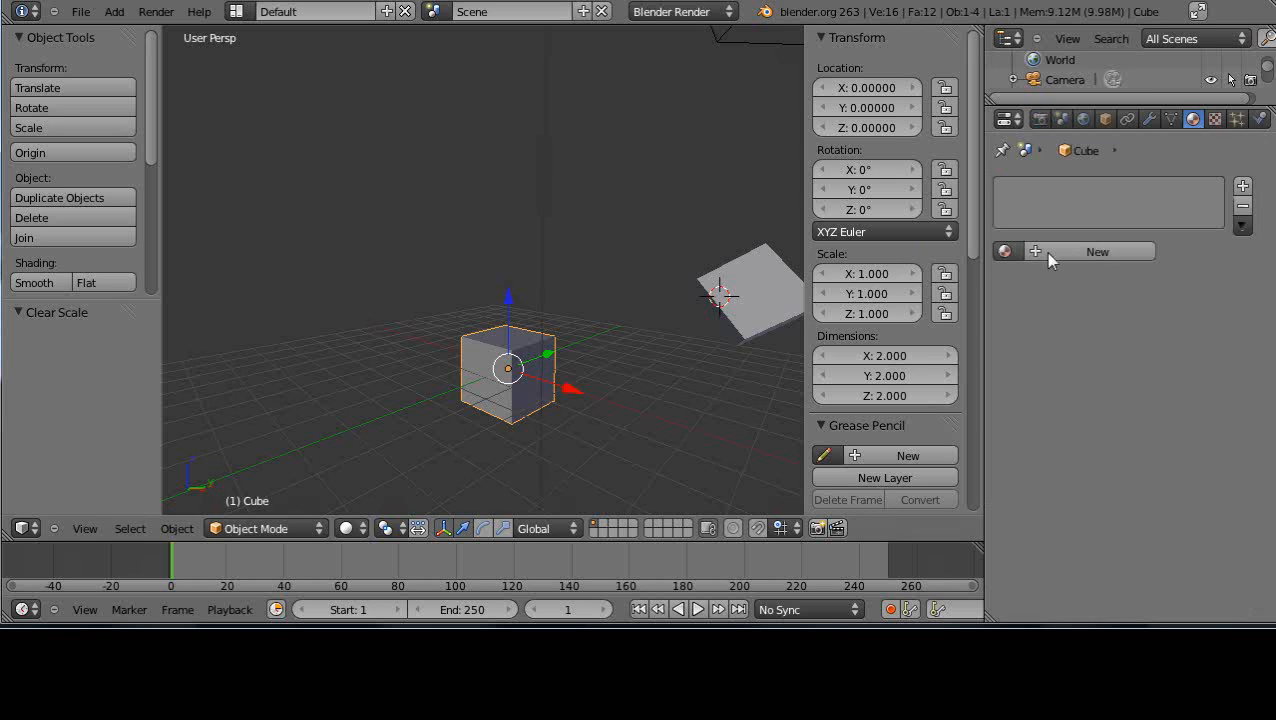
click(1084, 251)
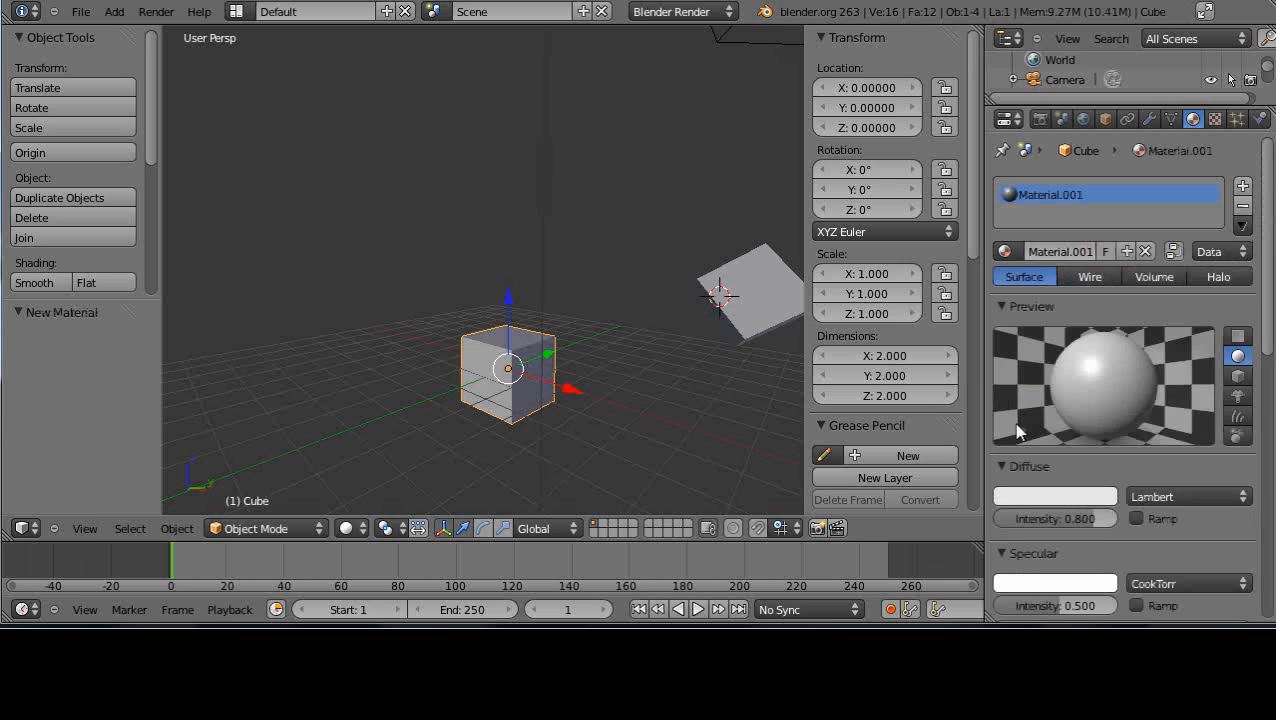
click(1078, 497)
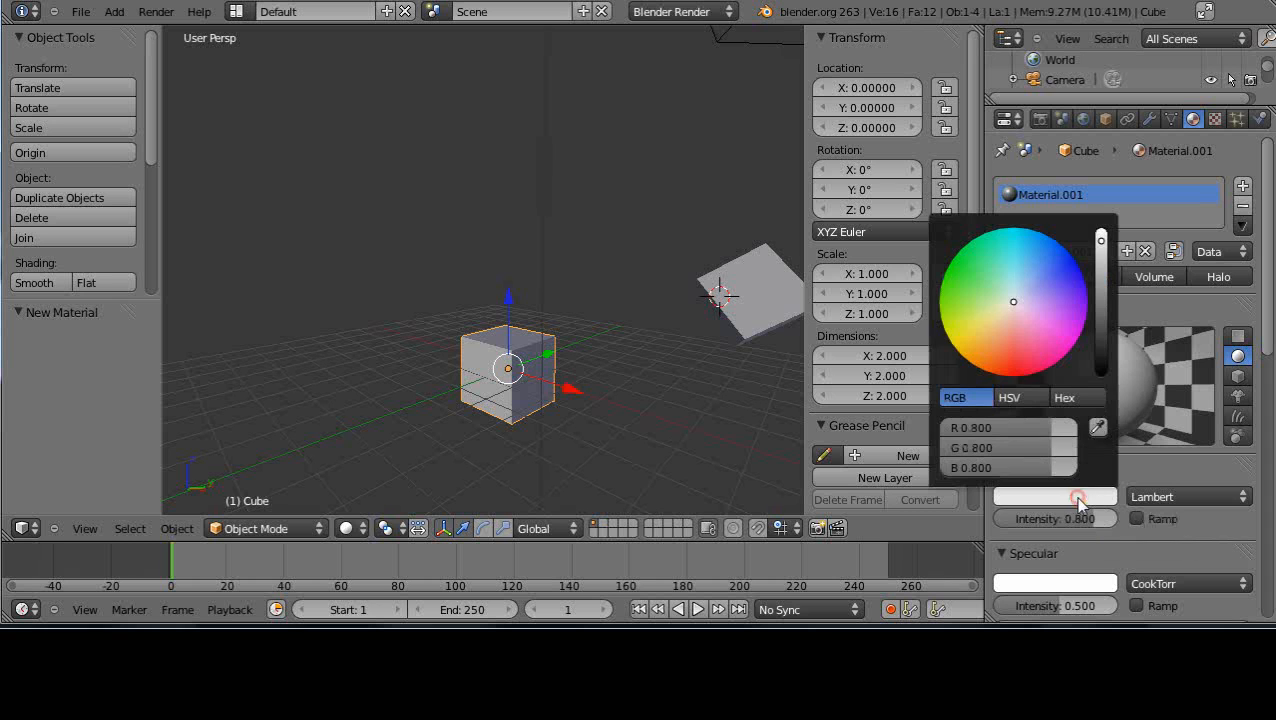
click(964, 294)
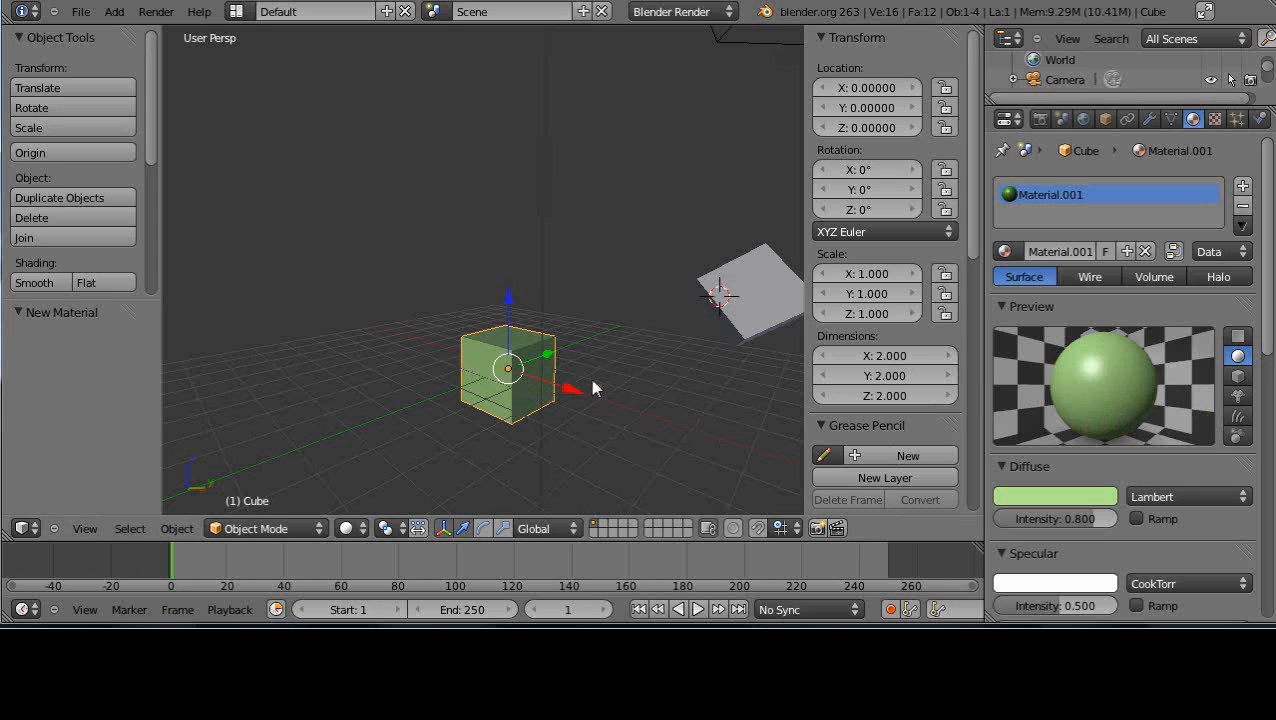
Rename the selected green cube as GreenCube
drag(969, 227, 971, 471)
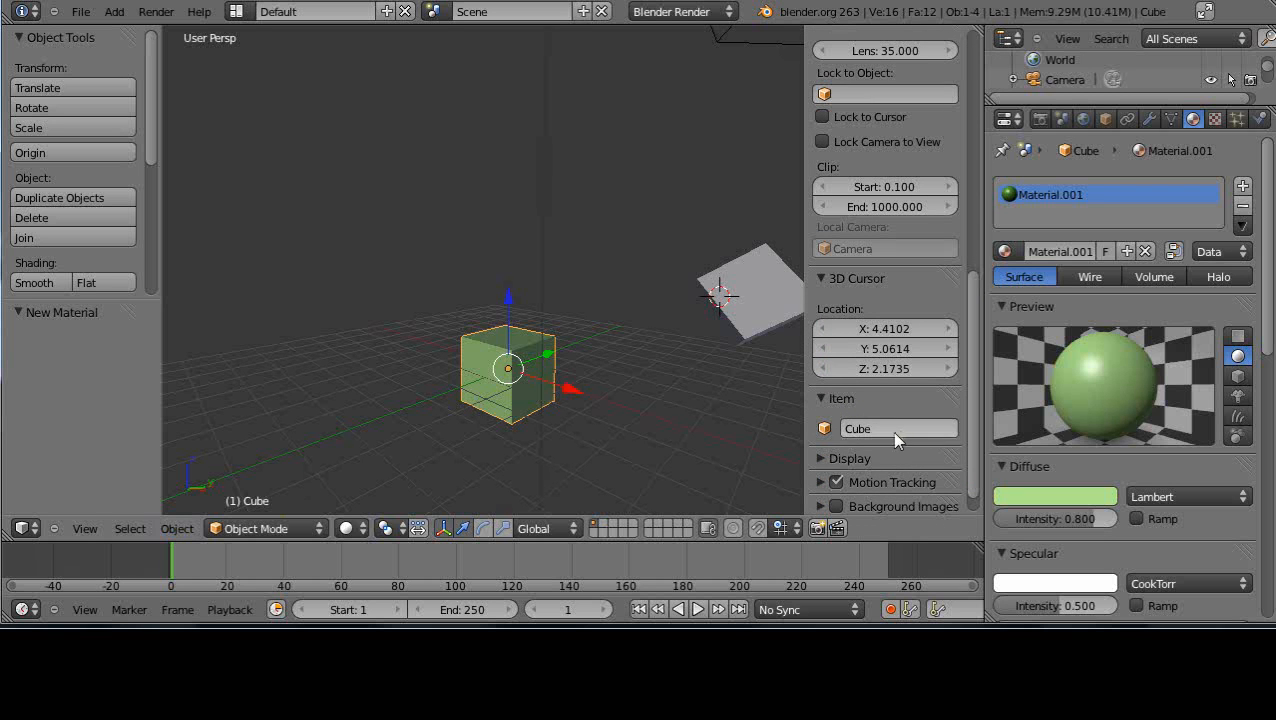
click(874, 430)
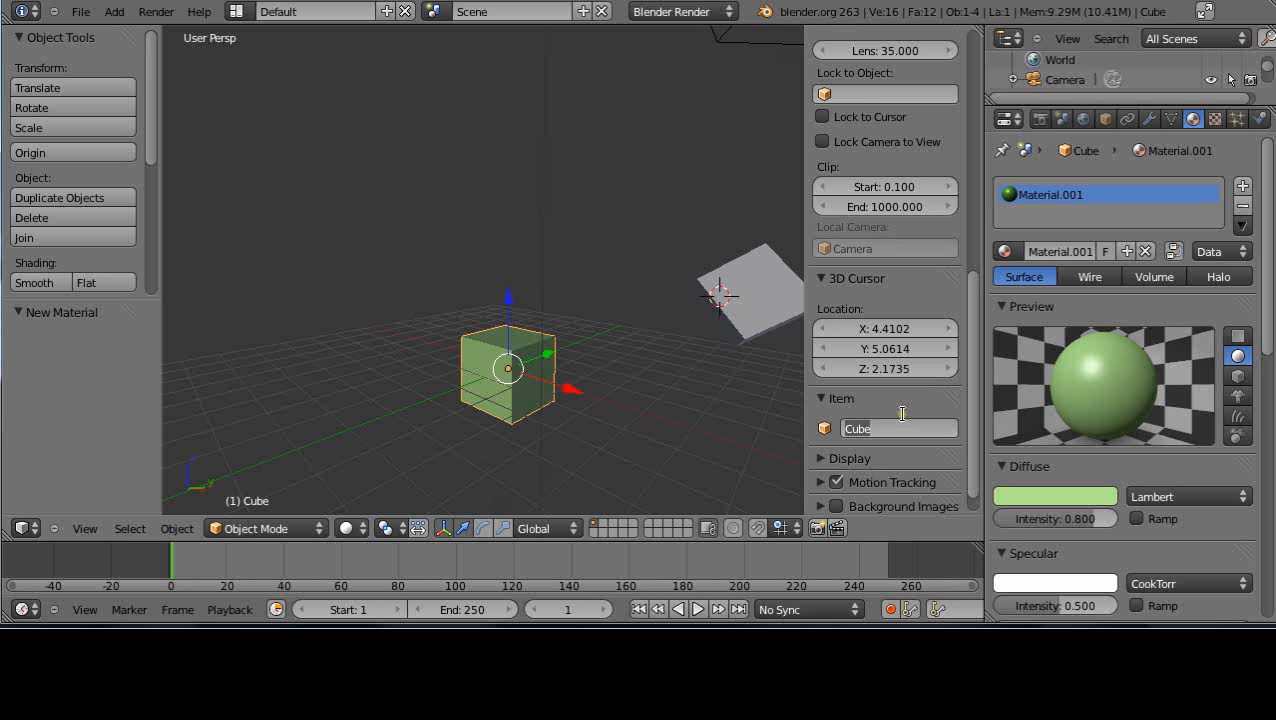
text(GreenCube)
key(Return)
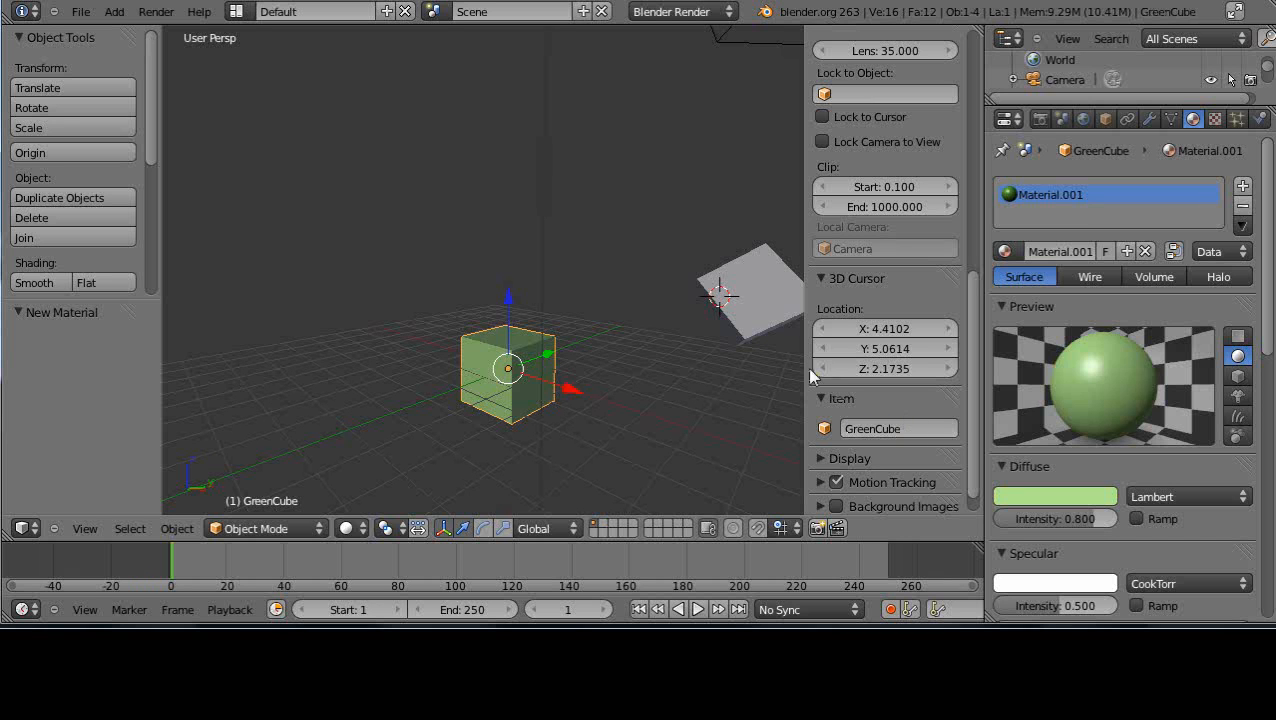
Add a new material to the other, tilted cube and set its diffuse colour to red, about R 0.800, G 0.059, B 0.141
right_click(778, 305)
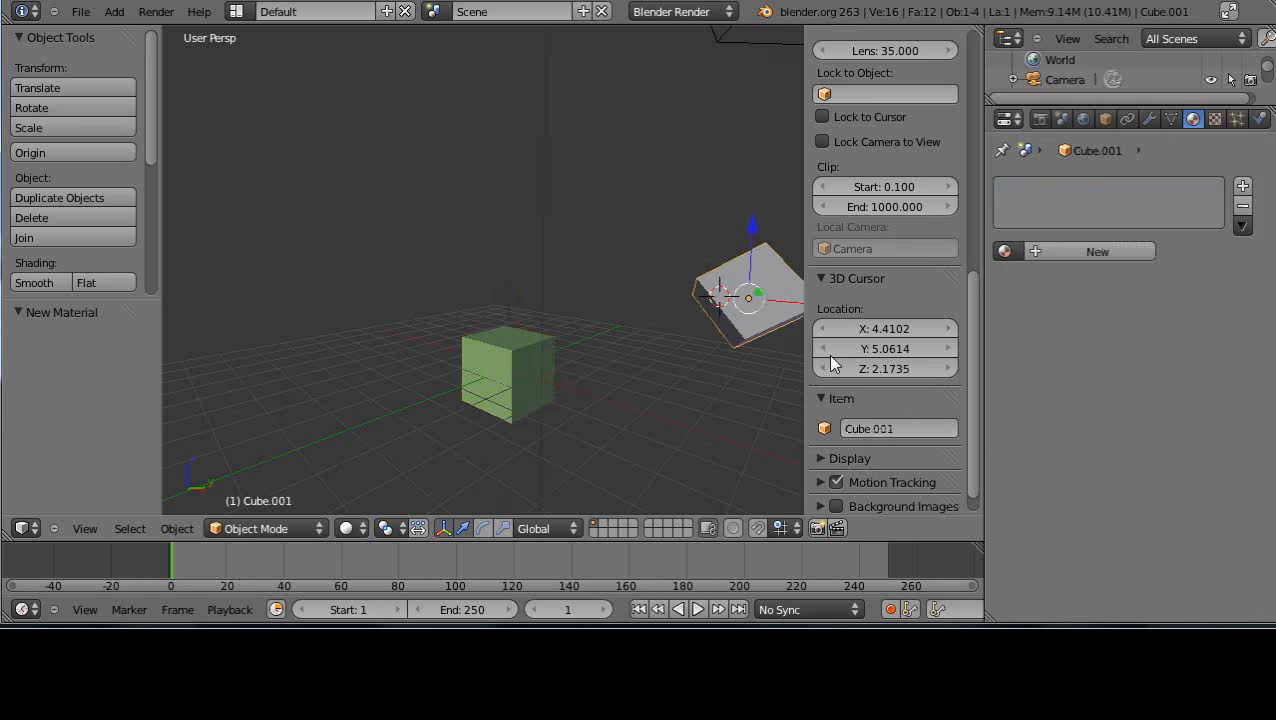
click(1105, 250)
click(1045, 497)
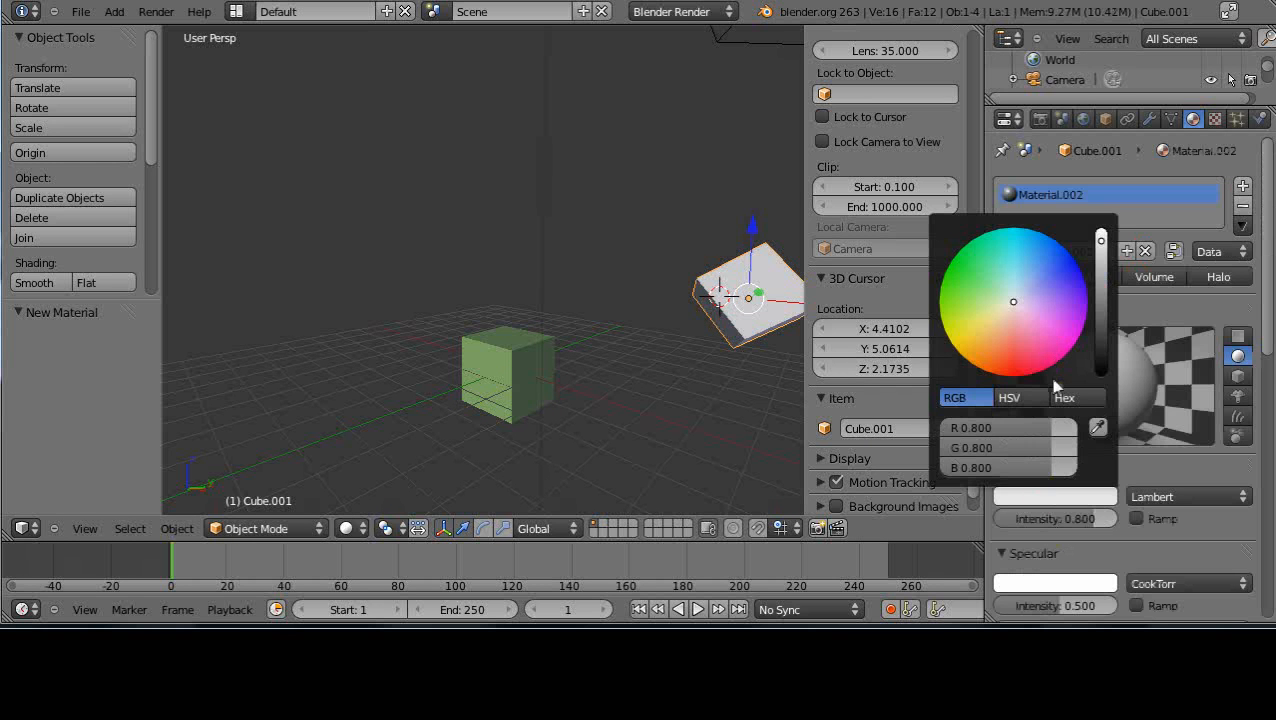
click(1022, 377)
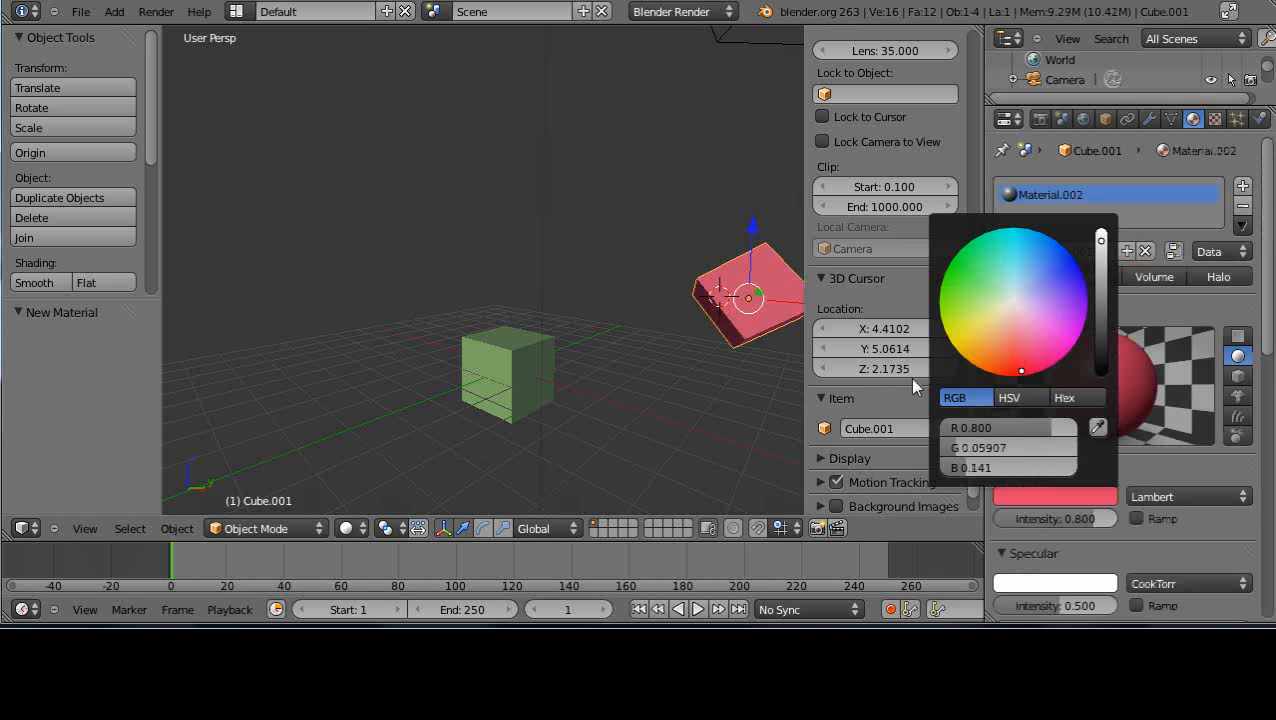
Rename the red cube as RedCube and select each cube in turn in the viewport to compare their names
click(904, 429)
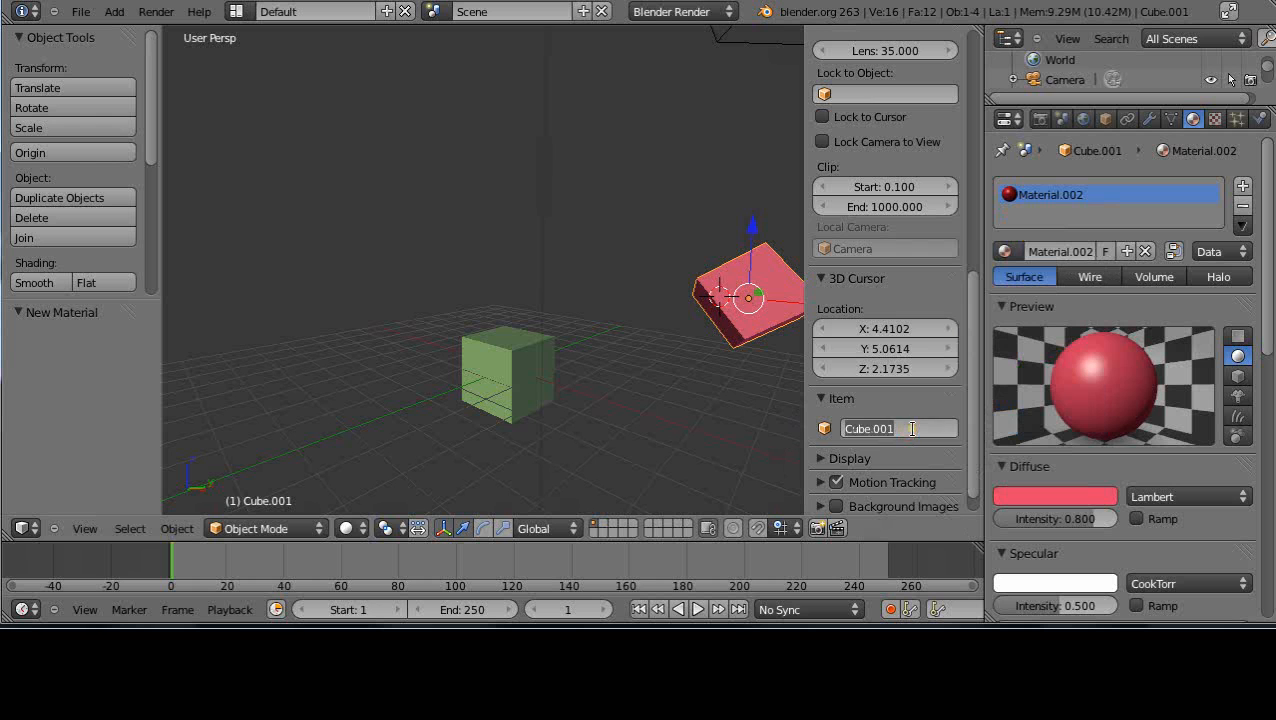
text(P)
text(edCube)
key(Return)
right_click(506, 398)
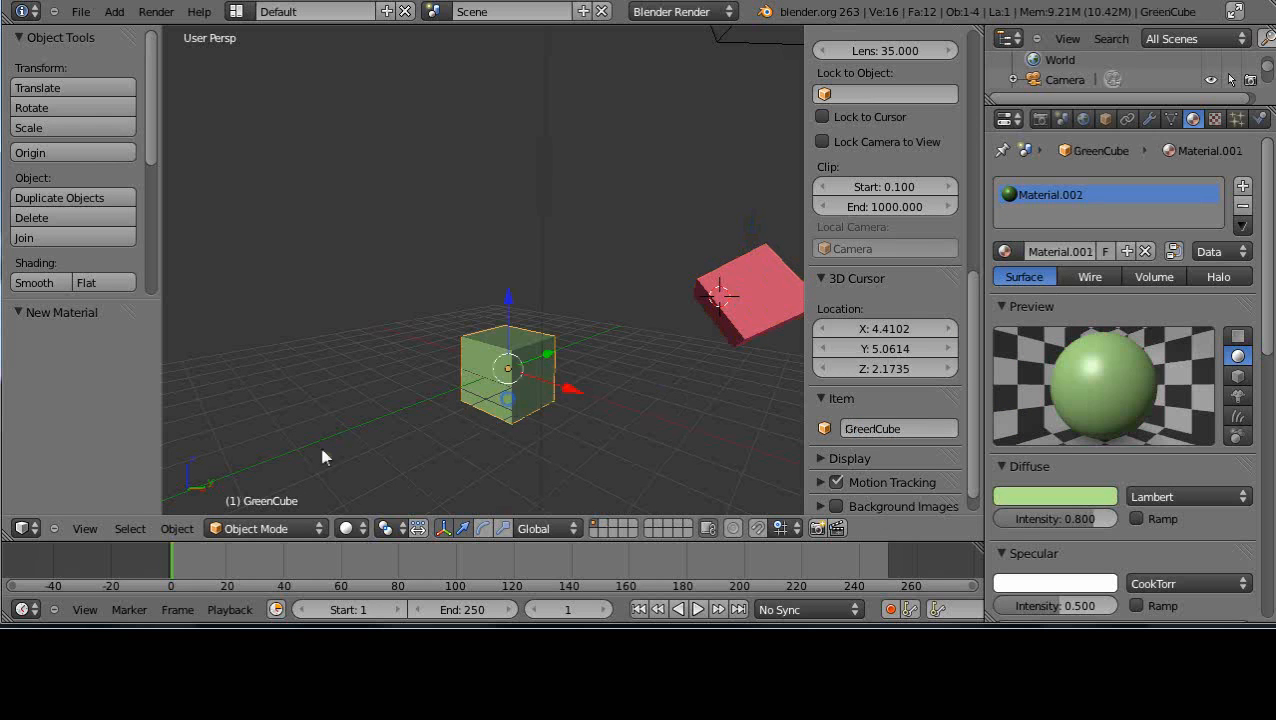
right_click(770, 302)
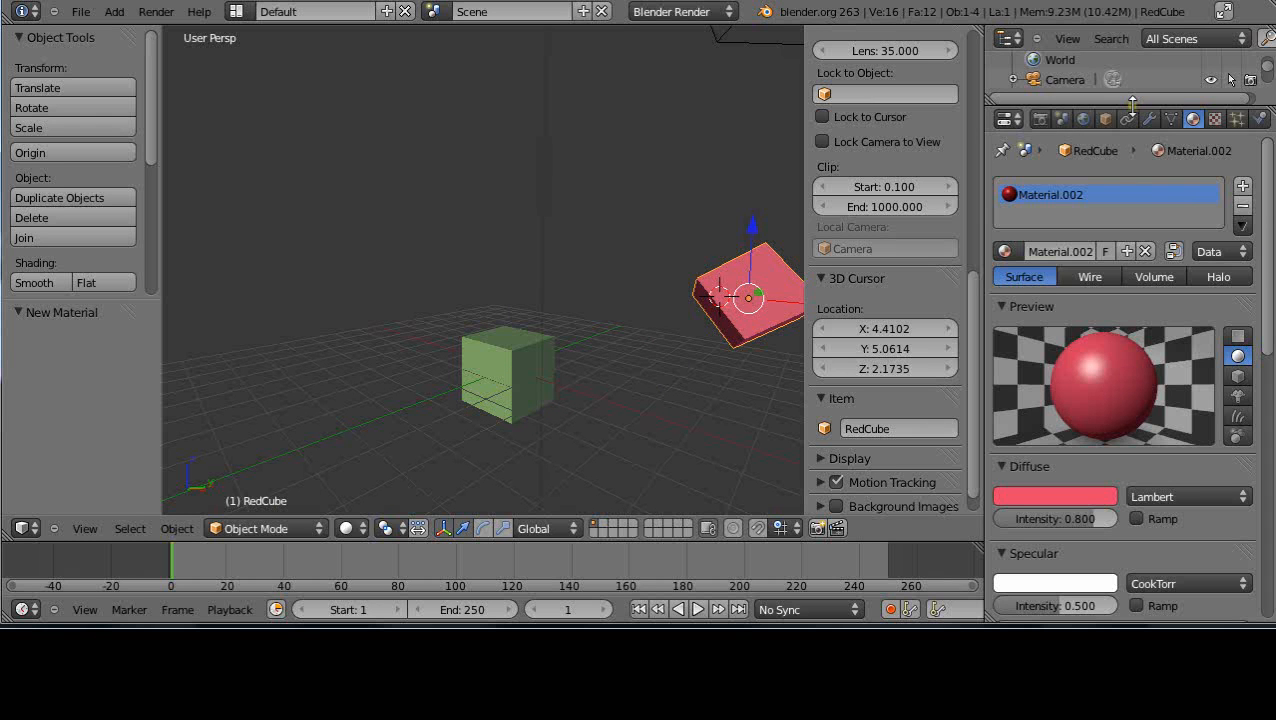
Enlarge the outliner to list all scene objects and alternately select GreenCube and RedCube from it, ending with GreenCube
drag(1132, 103, 1155, 227)
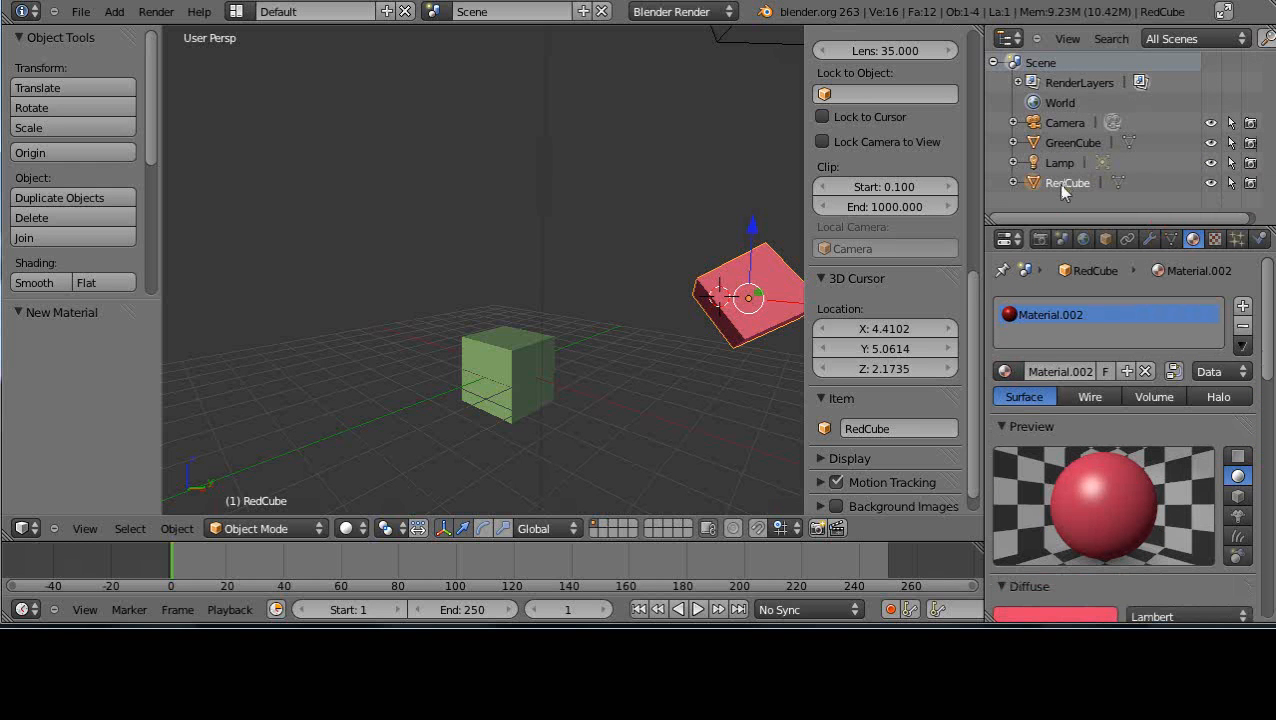
click(1064, 145)
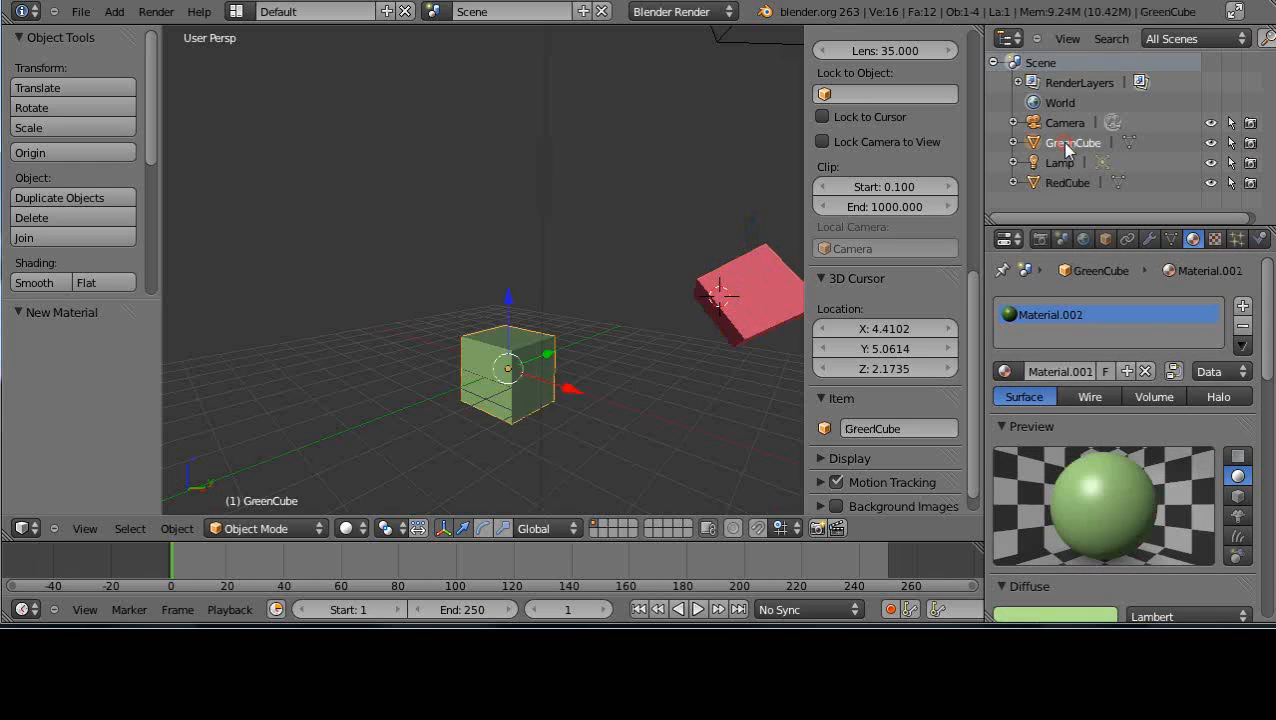
click(1066, 183)
click(1062, 143)
click(1066, 183)
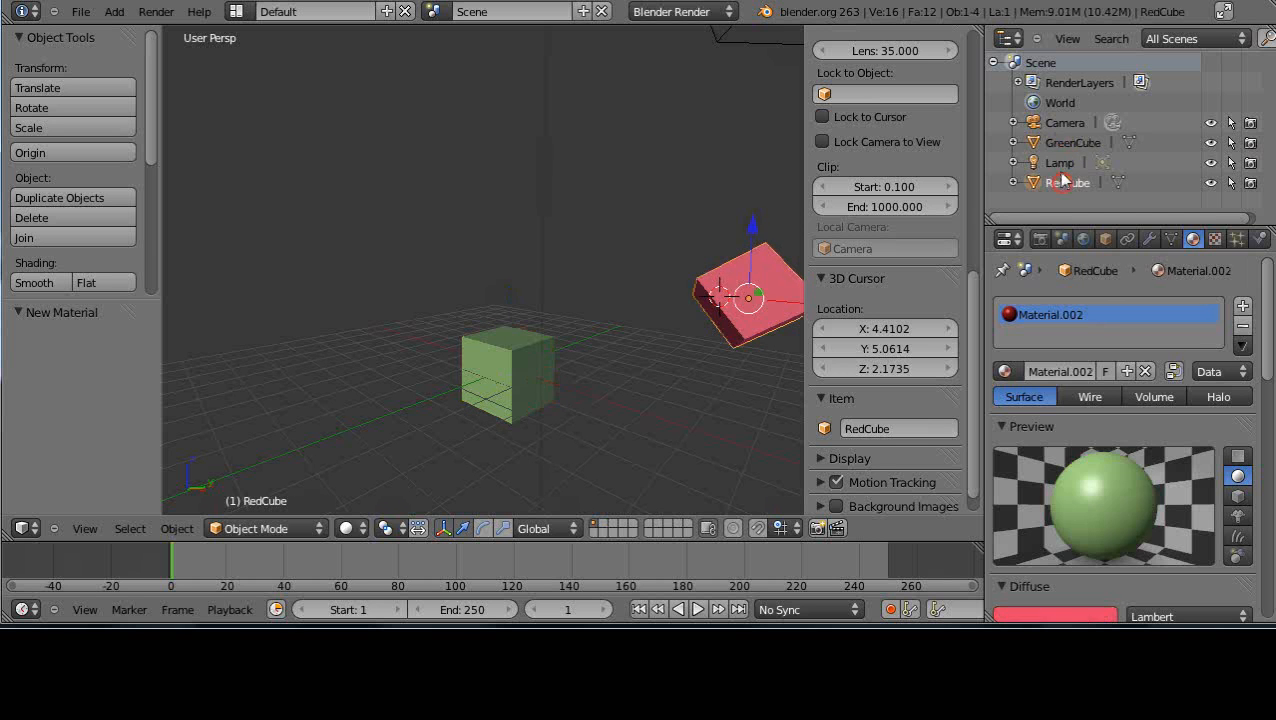
click(1062, 143)
scroll(622, 279, down, 3)
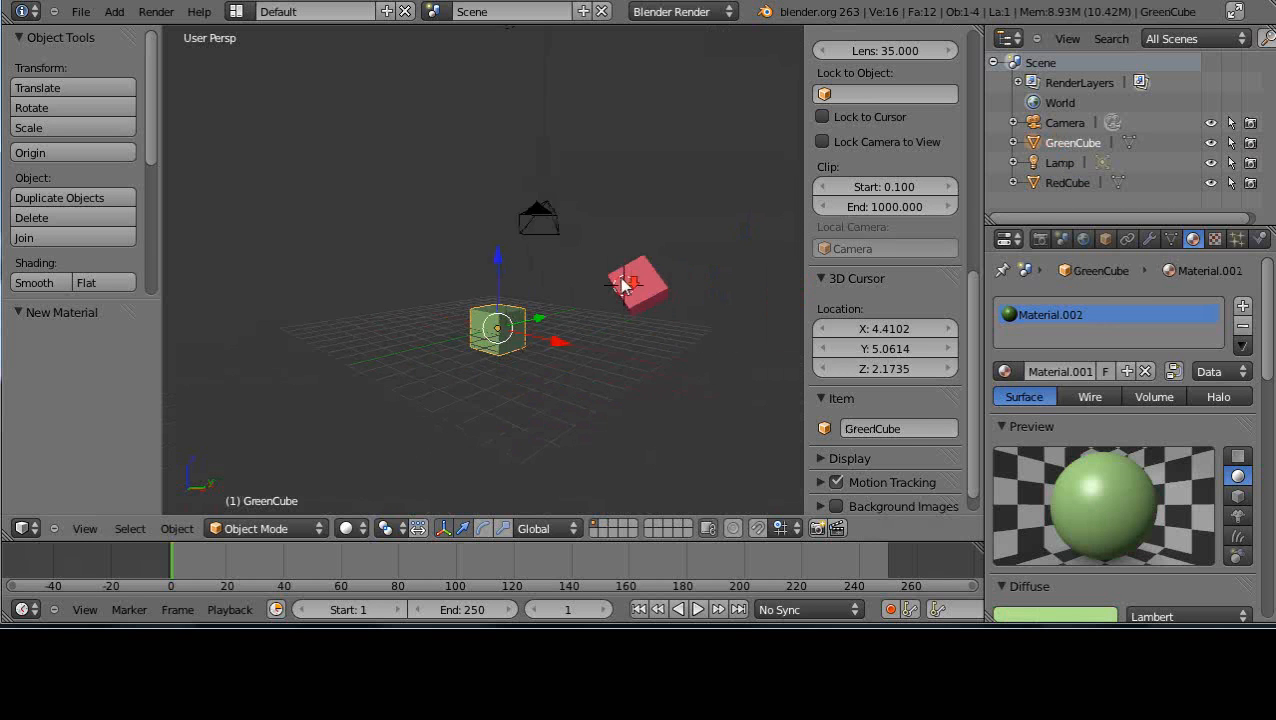
scroll(603, 256, up, 2)
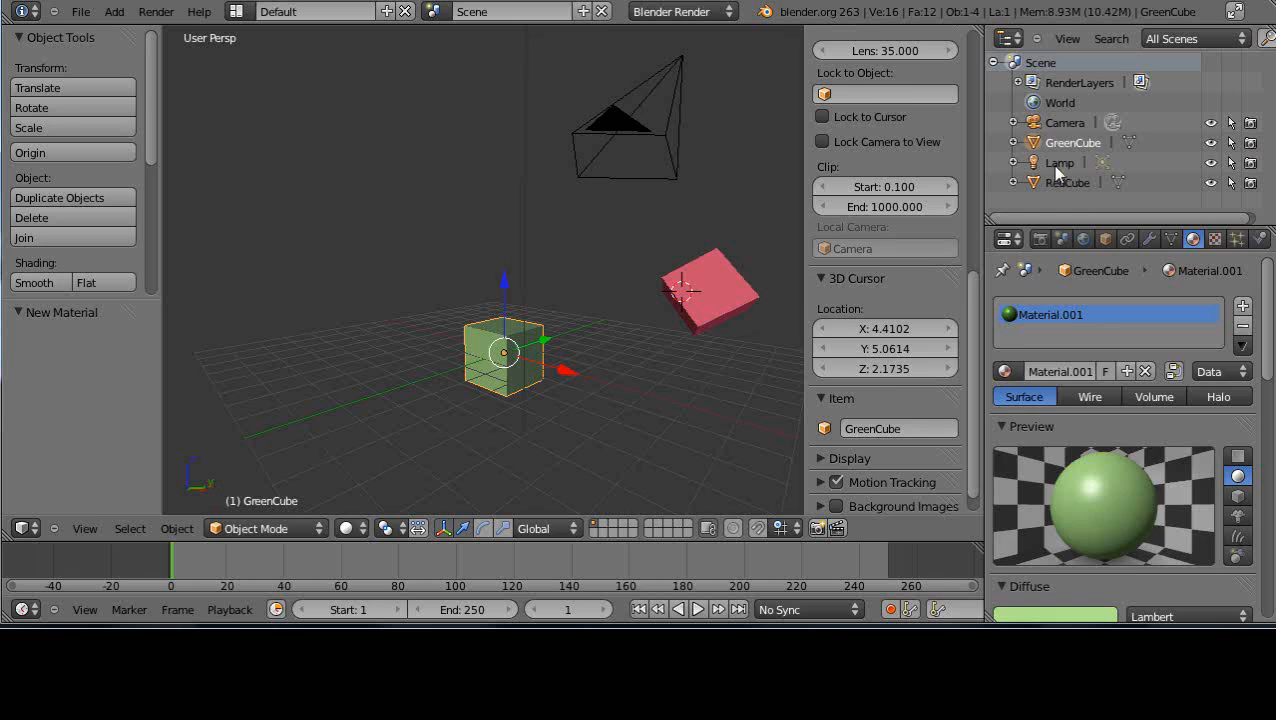
Select the camera and the lamp from the outliner to locate them in the scene, ending with the lamp
click(1058, 162)
click(1060, 124)
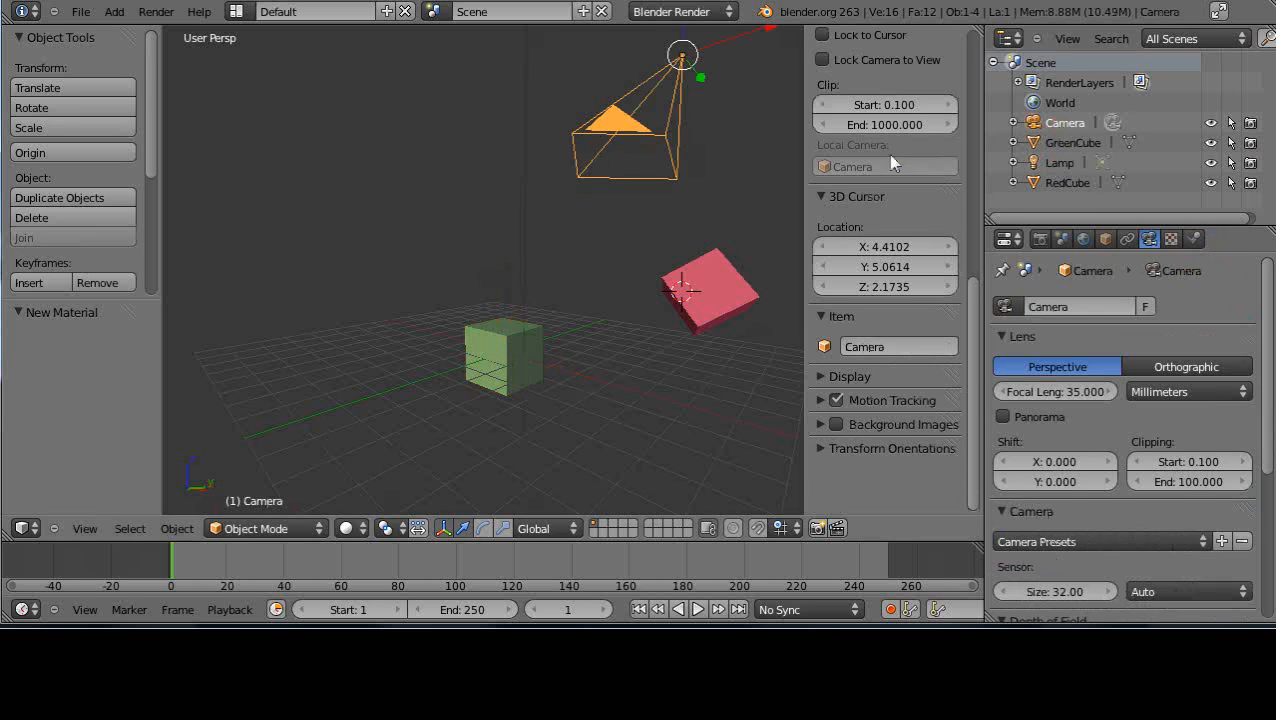
key(KP_Decimal)
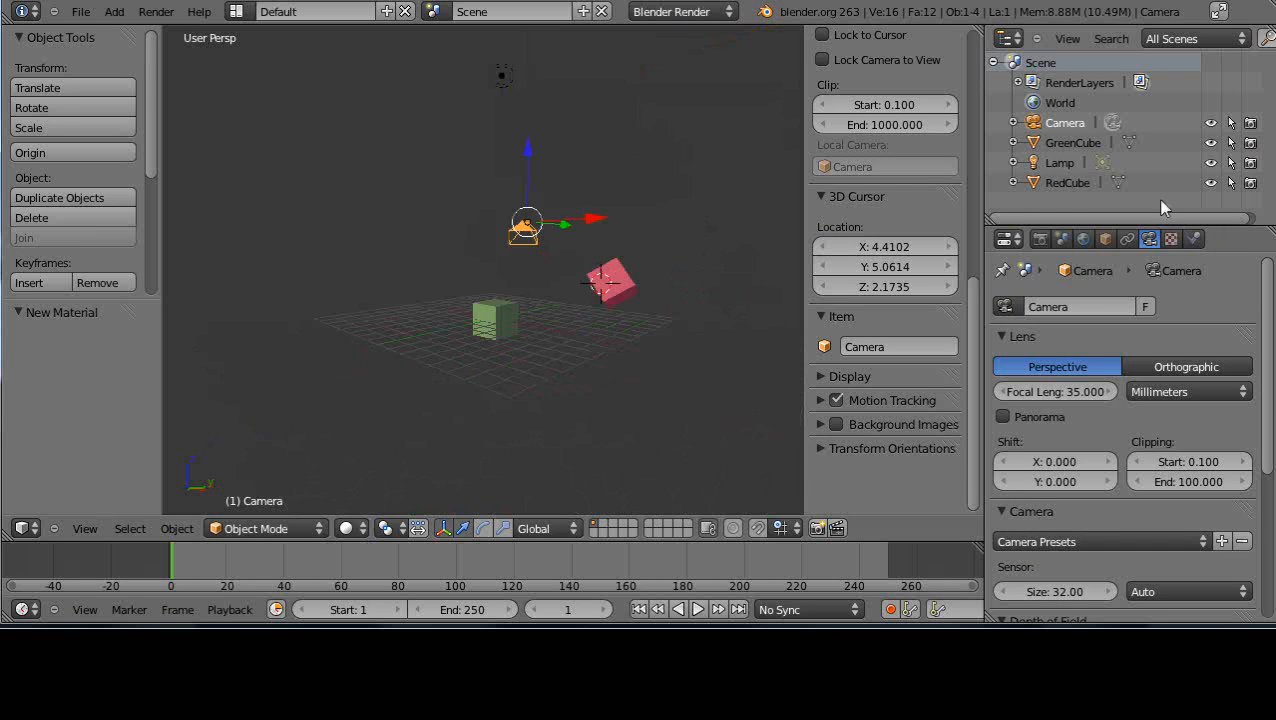
click(1064, 164)
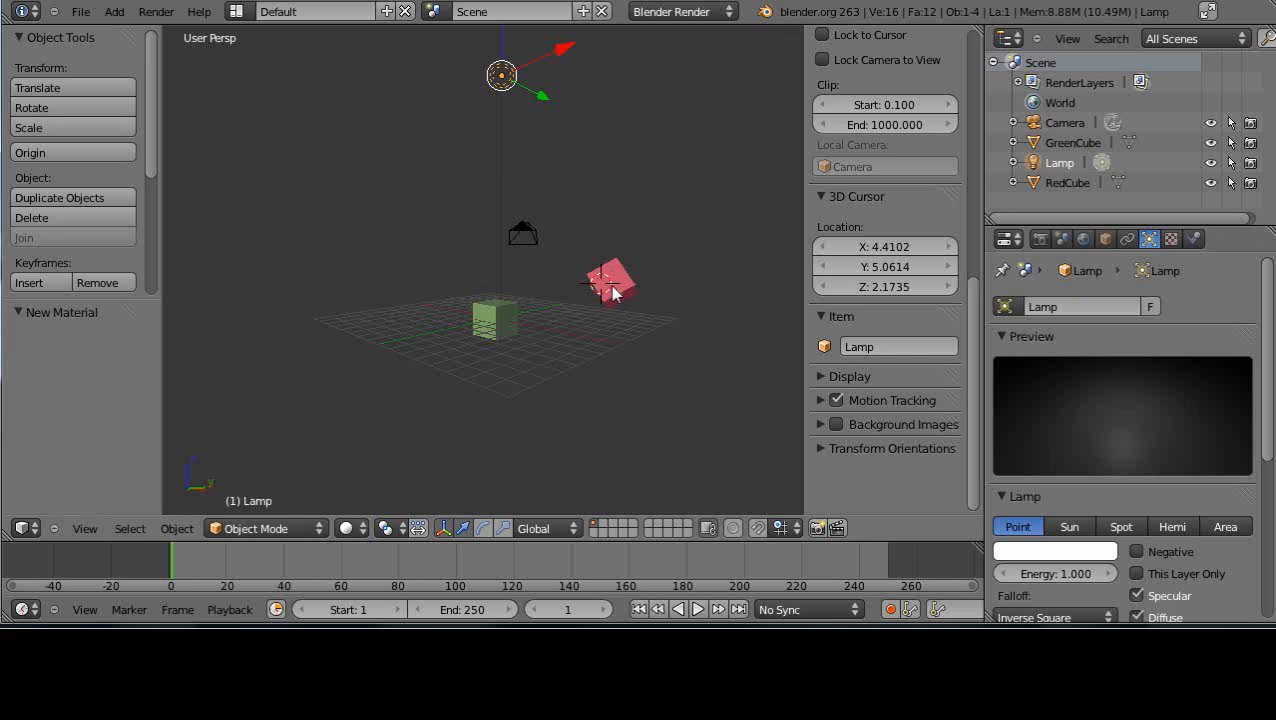
scroll(684, 285, up, 2)
scroll(680, 275, down, 3)
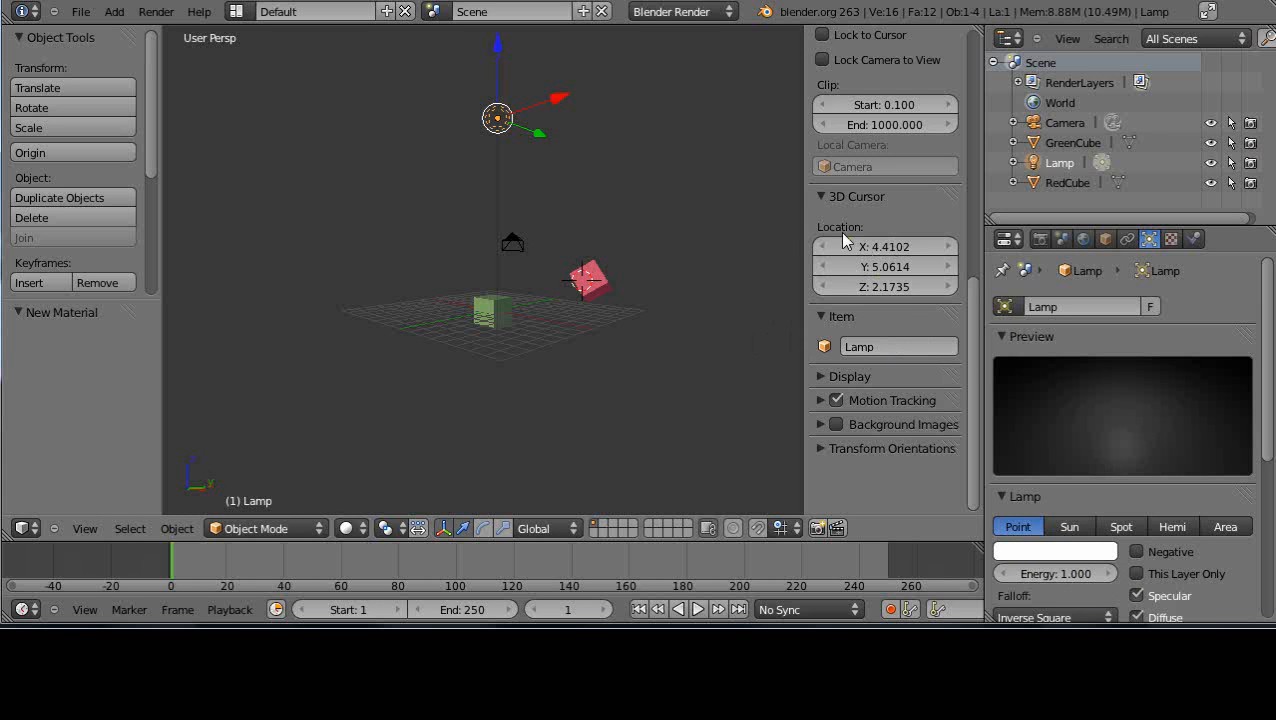
Hide the 3D view's transform properties and object tools to enlarge the viewport
key(n)
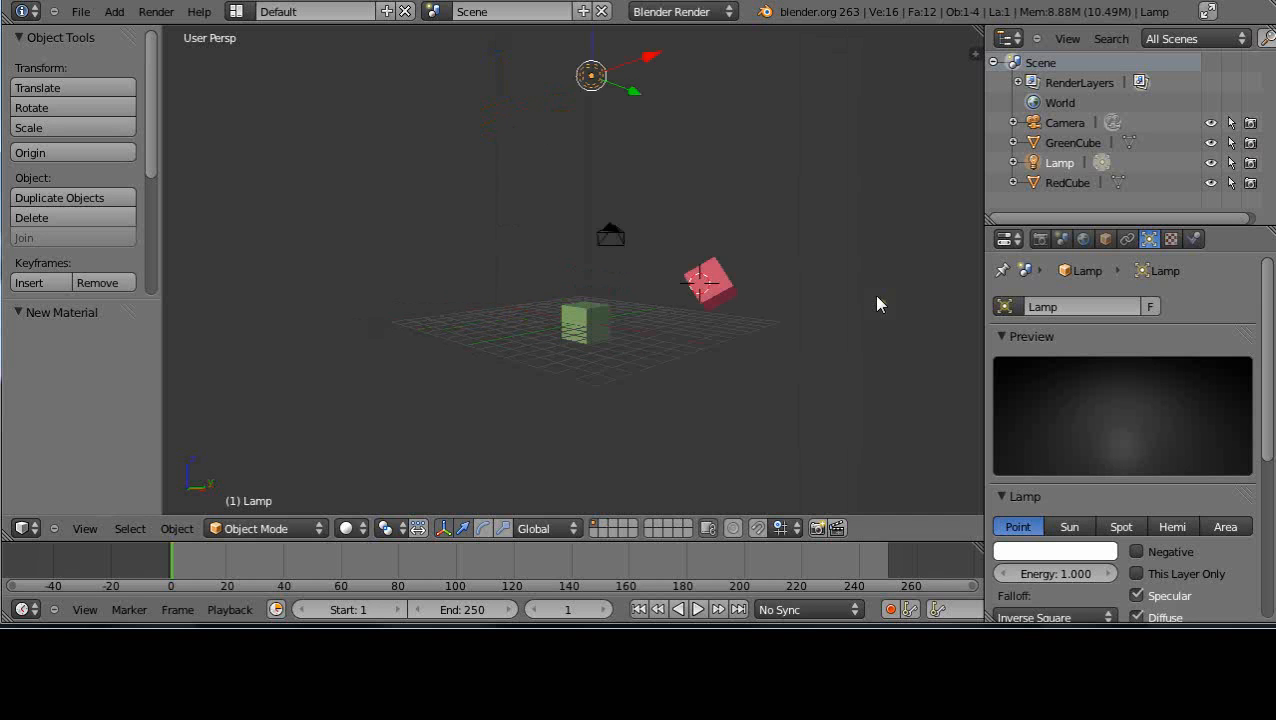
middle_drag(657, 323, 697, 378)
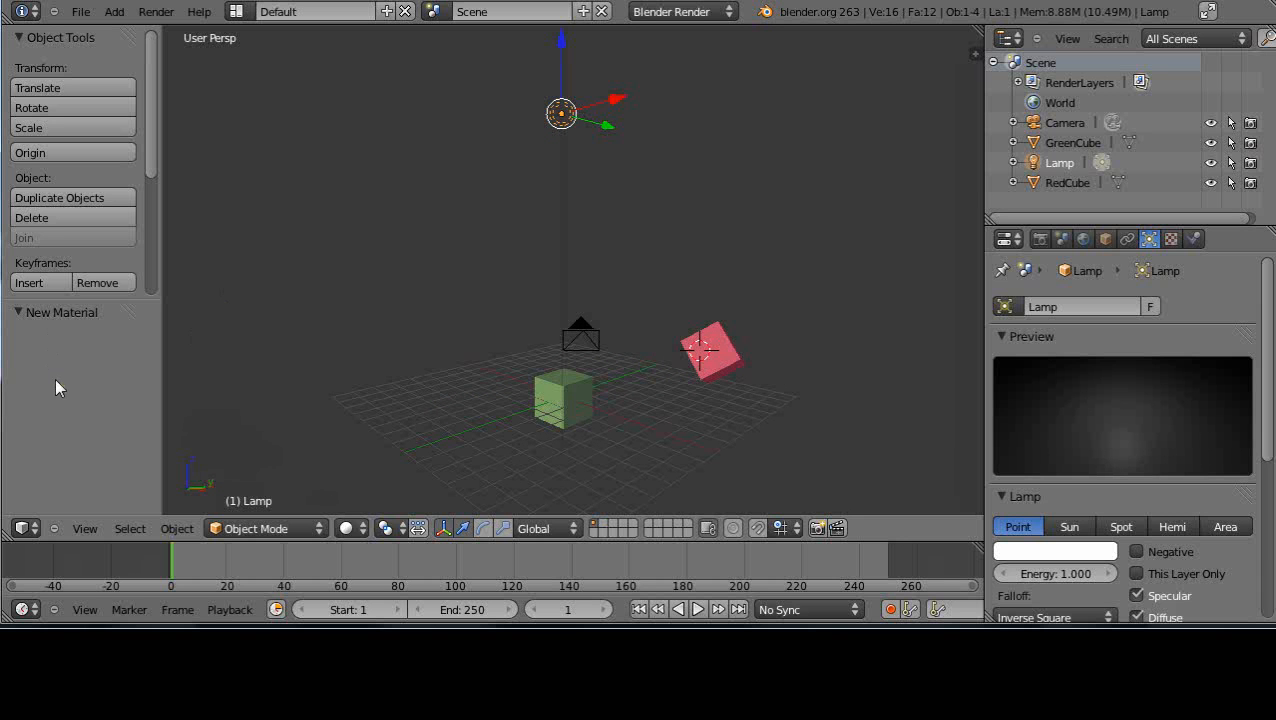
key(t)
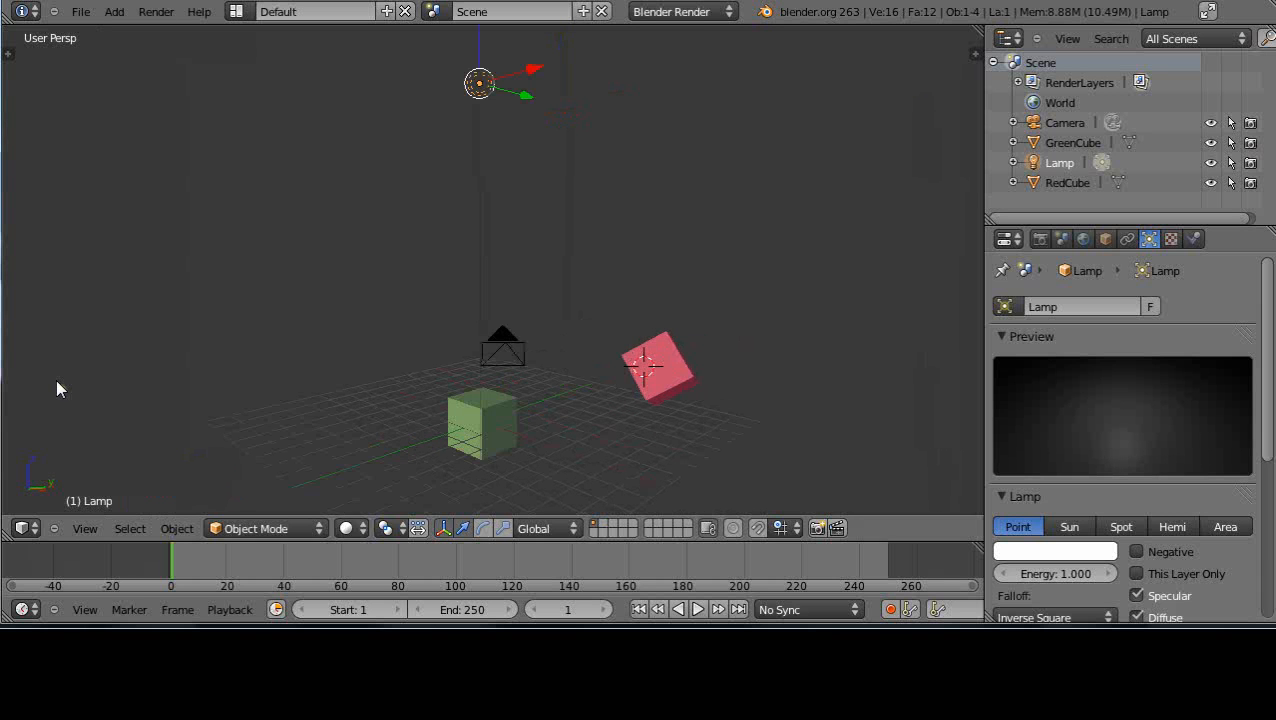
key(t)
key(t)
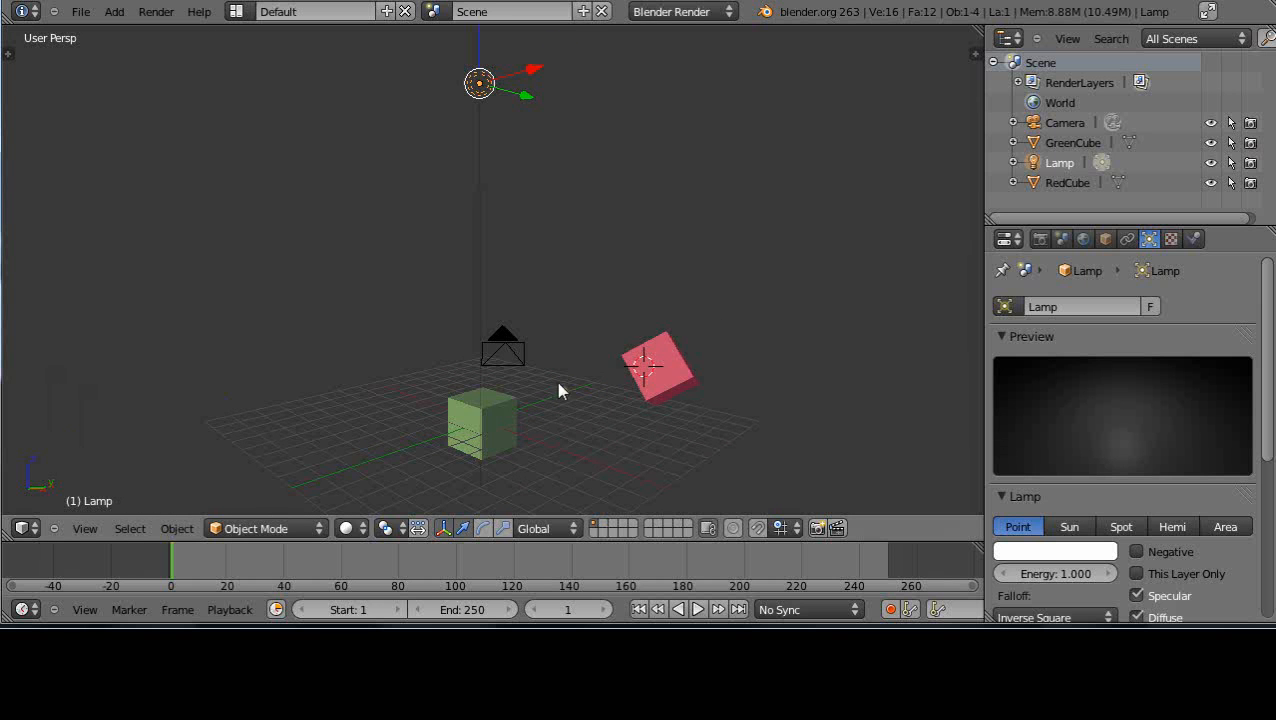
middle_drag(565, 358, 546, 399)
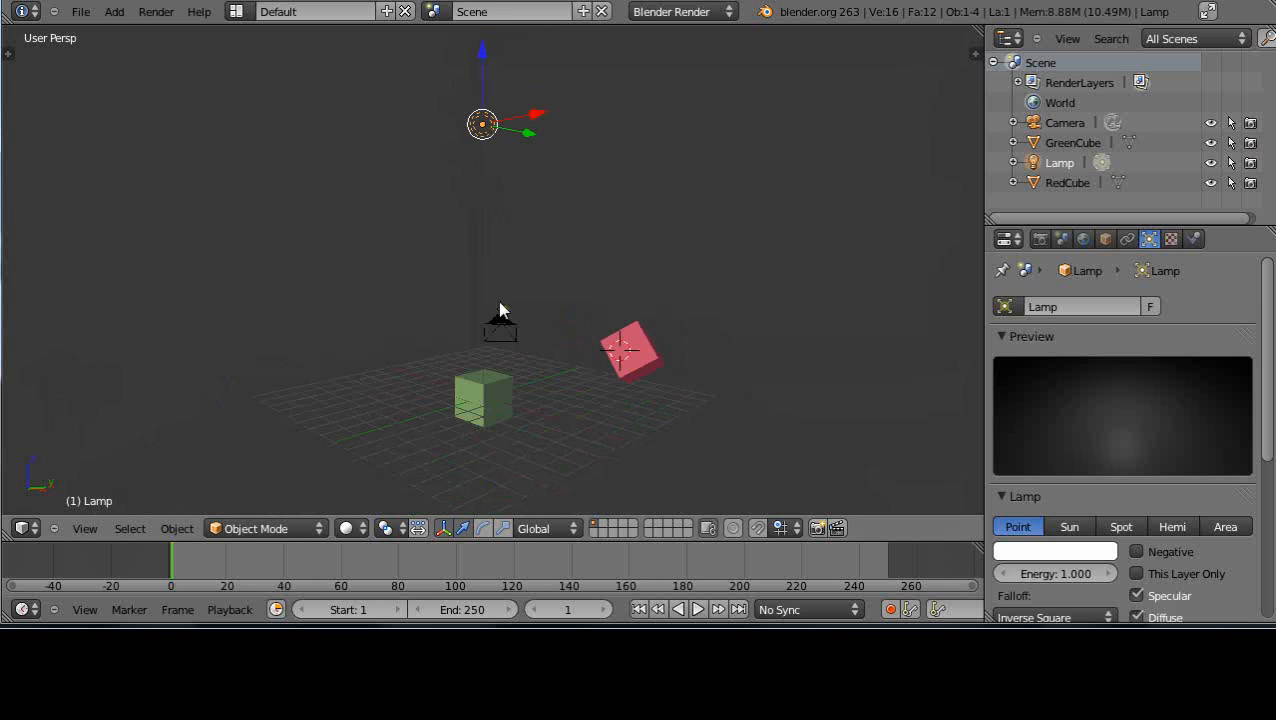
Raise the green cube along the global Z axis so it floats well above the grid floor
right_click(490, 382)
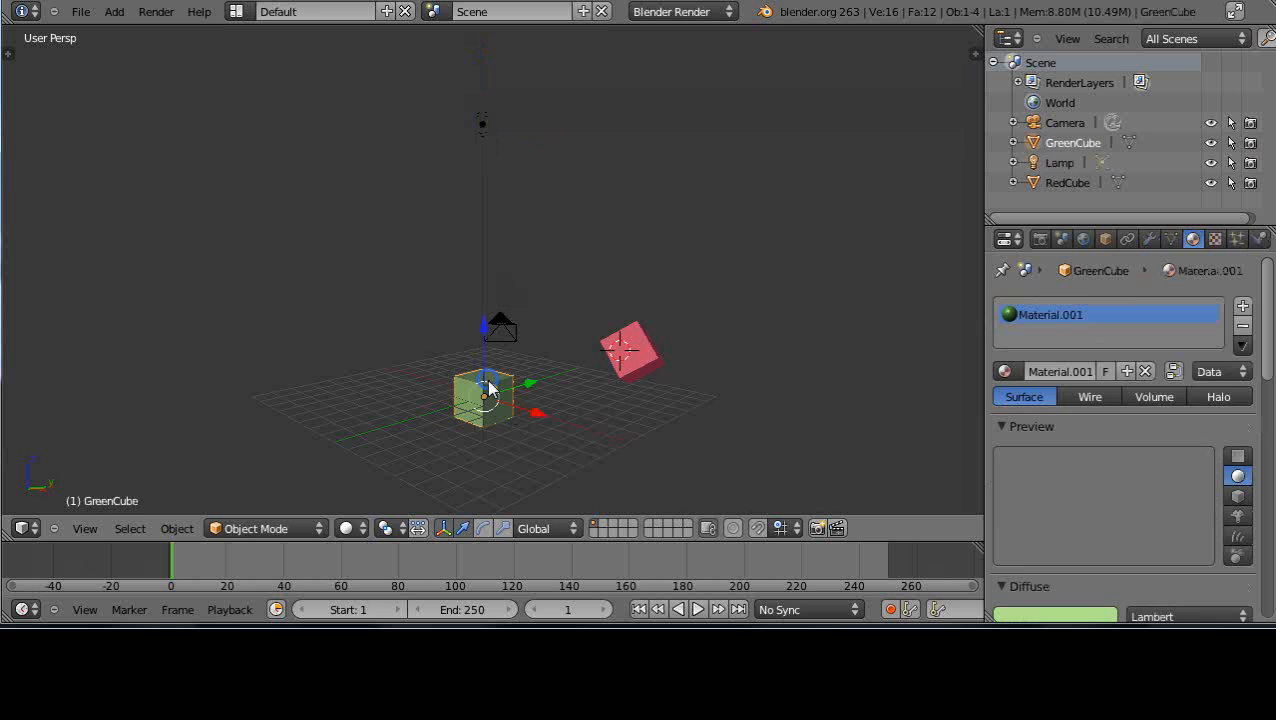
drag(483, 335, 498, 230)
scroll(502, 408, up, 2)
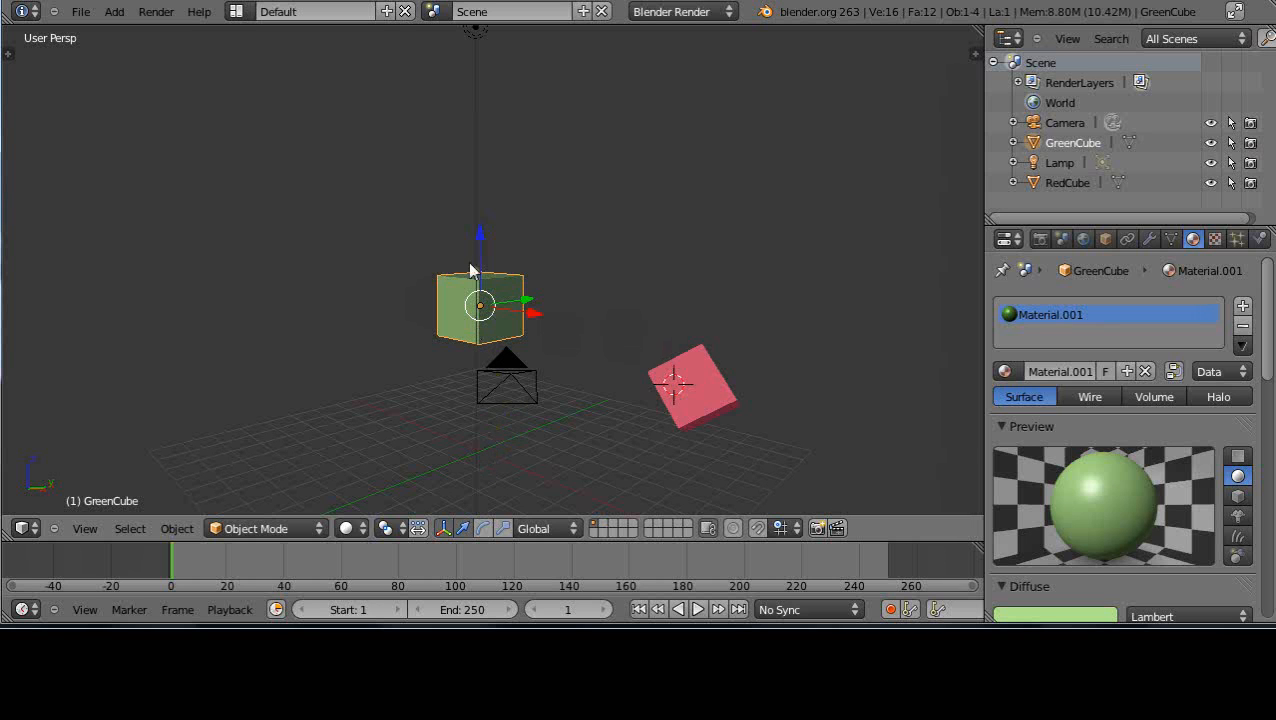
scroll(530, 378, down, 3)
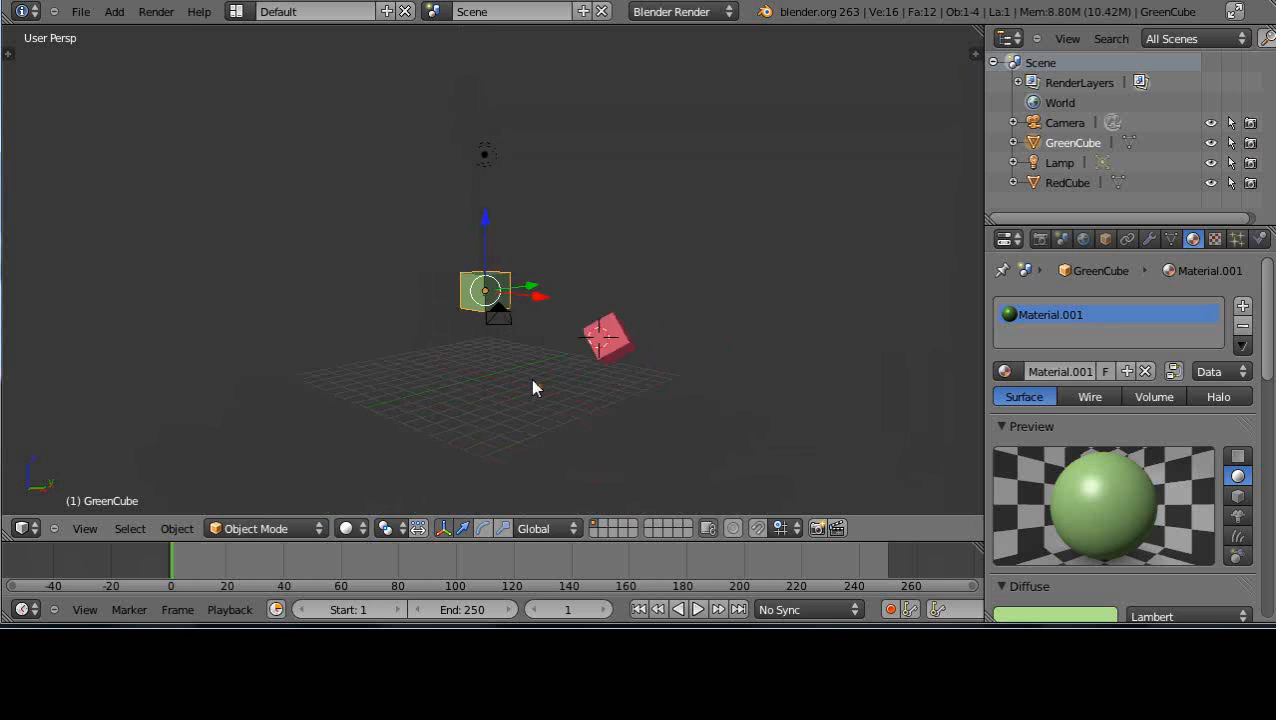
scroll(530, 380, up, 2)
scroll(527, 308, down, 1)
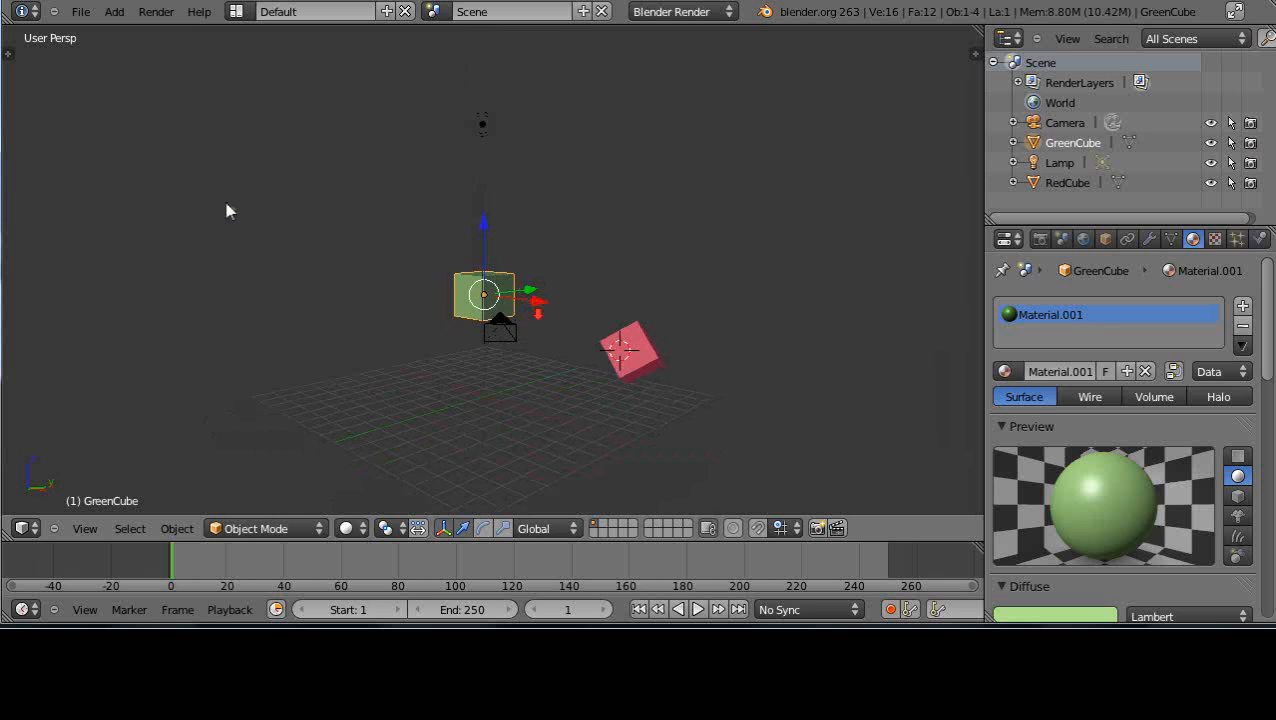
Place the 3D cursor freely in empty space and snap it back to the scene's center
click(228, 205)
click(648, 150)
key(shift+s)
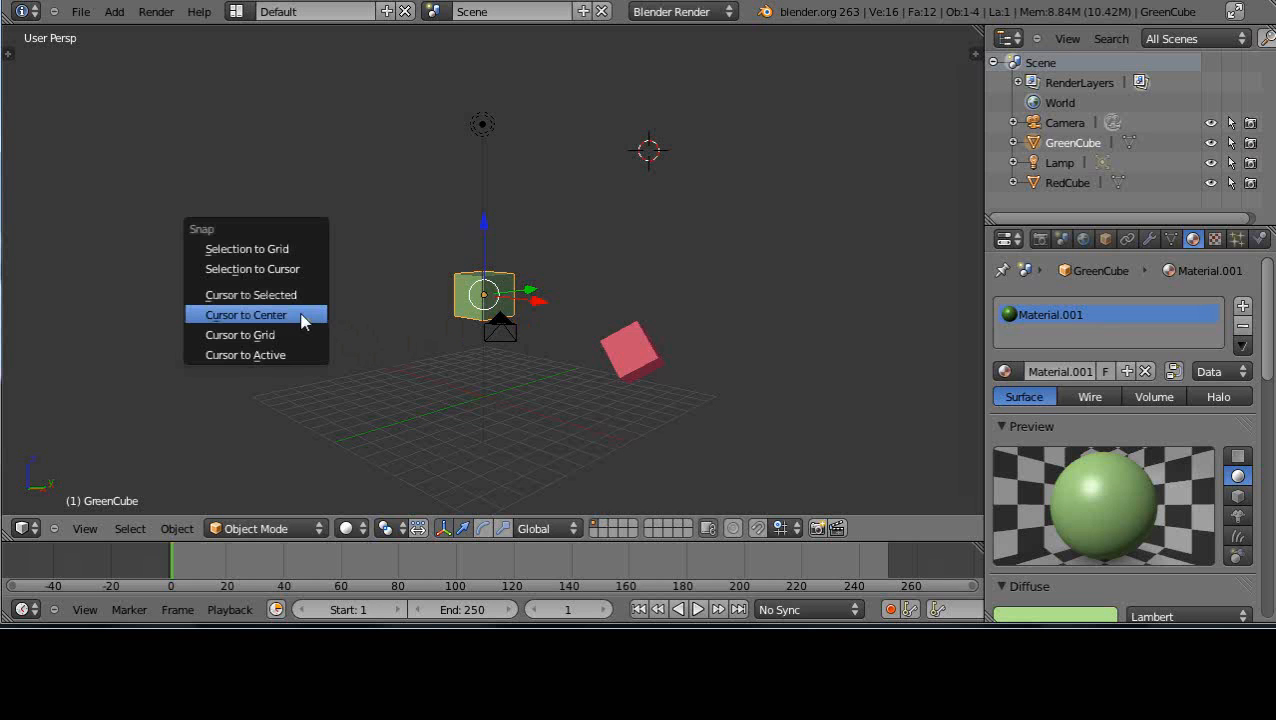
click(244, 314)
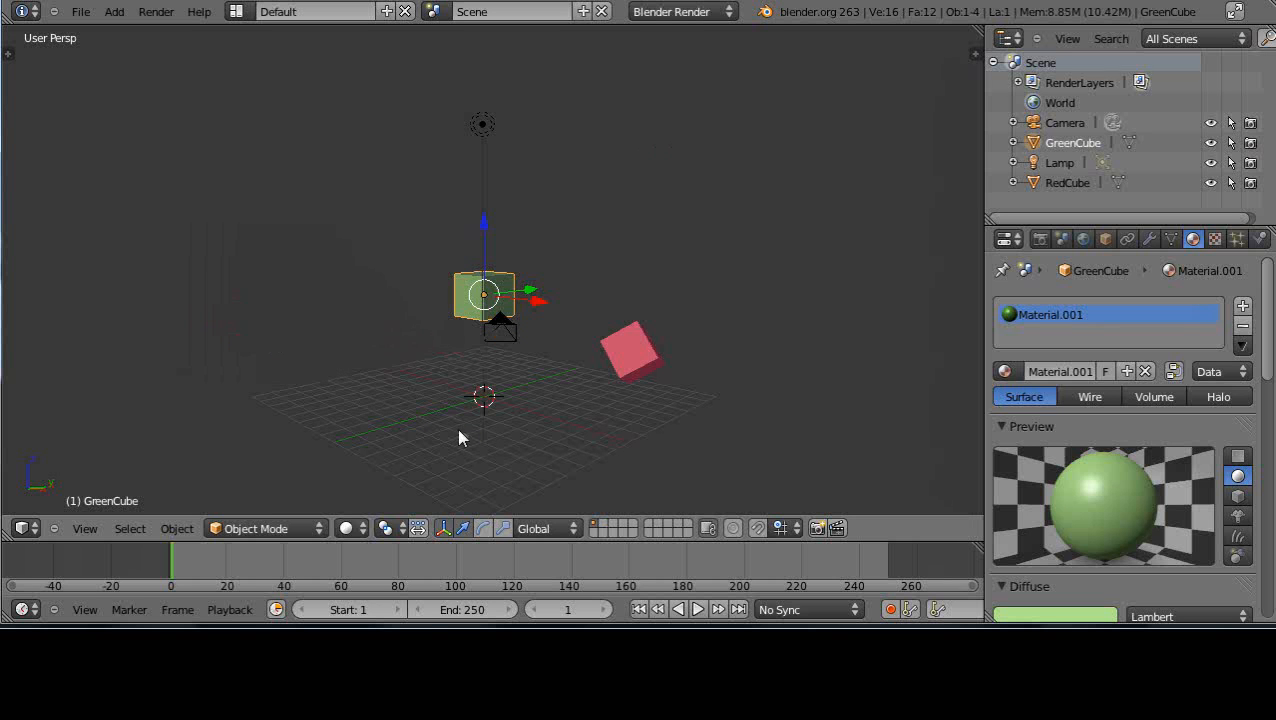
Add a plane mesh at the 3D cursor in the center of the grid
scroll(459, 437, up, 2)
scroll(459, 437, down, 2)
key(shift+a)
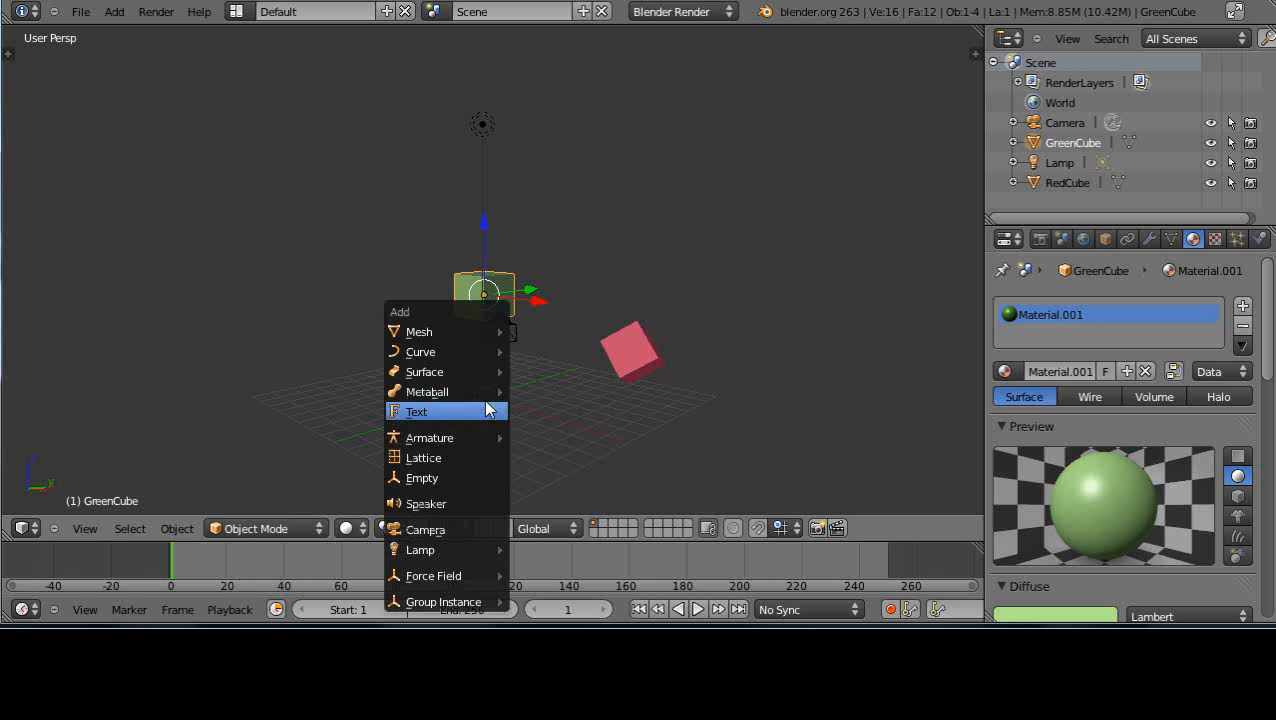
mouse_move(433, 331)
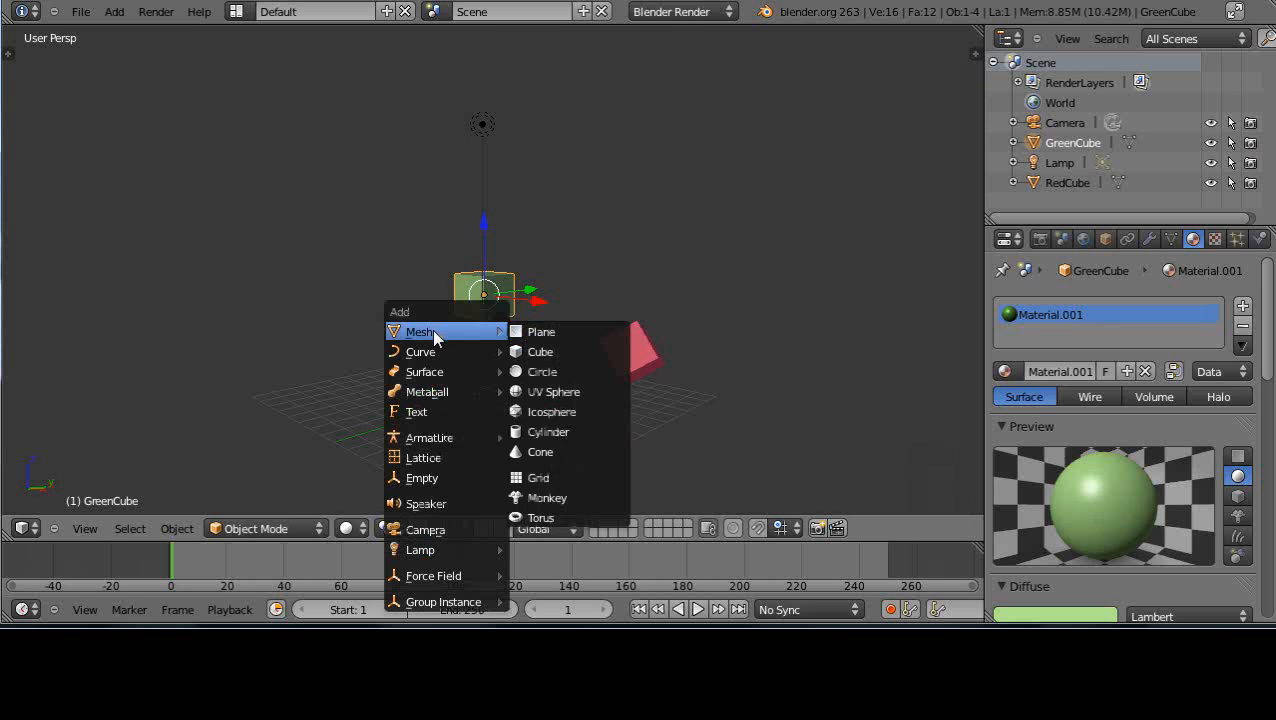
click(557, 333)
scroll(539, 427, down, 1)
scroll(541, 432, up, 1)
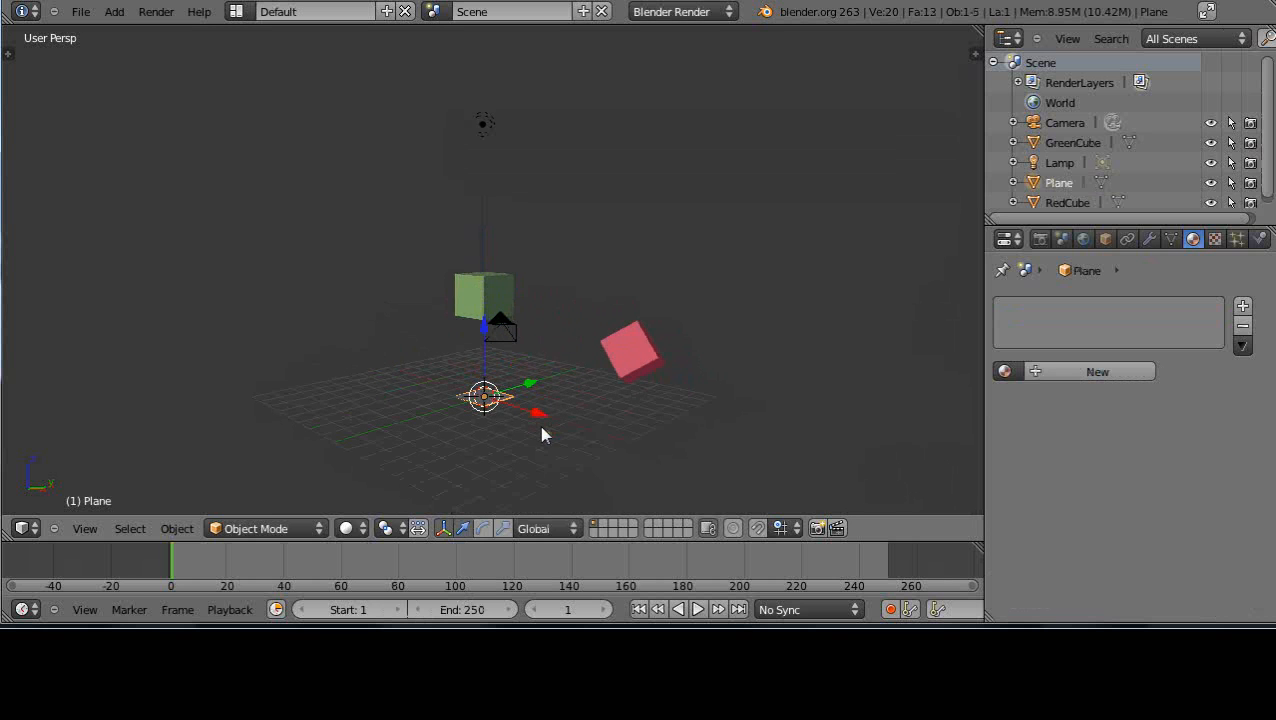
Scale the plane up uniformly in two passes until it extends well beyond the grid floor
key(s)
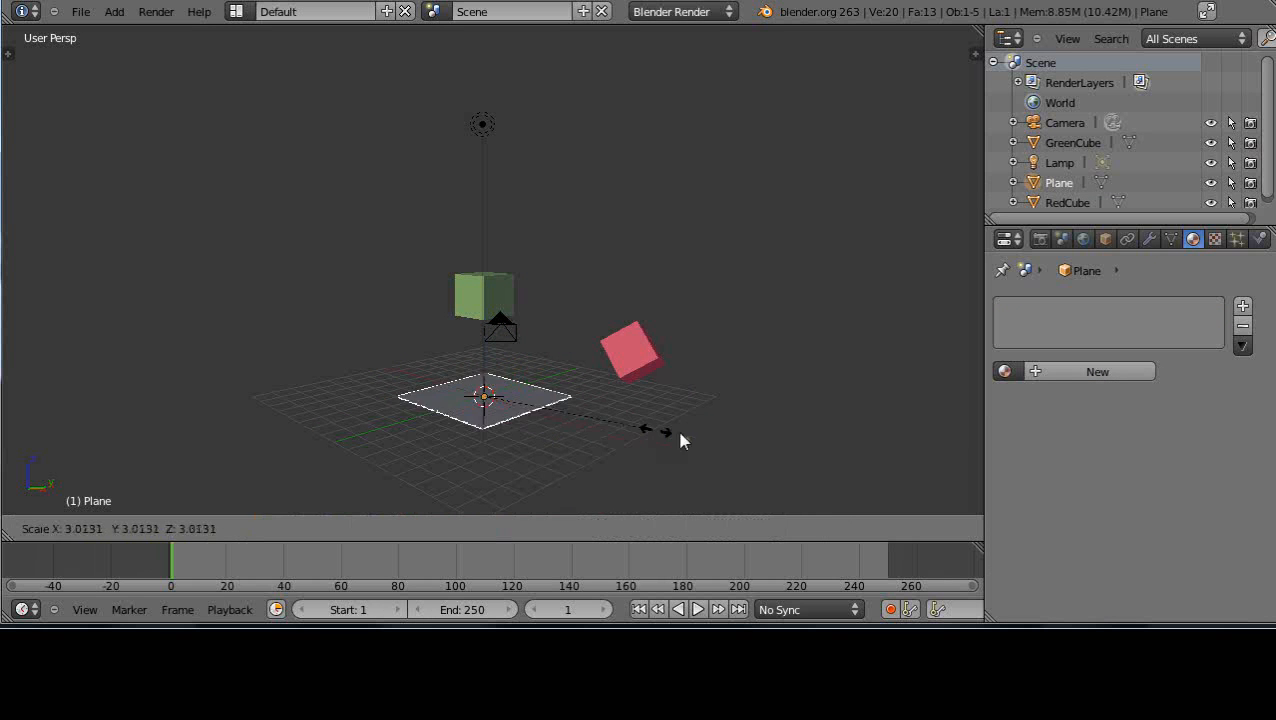
click(930, 467)
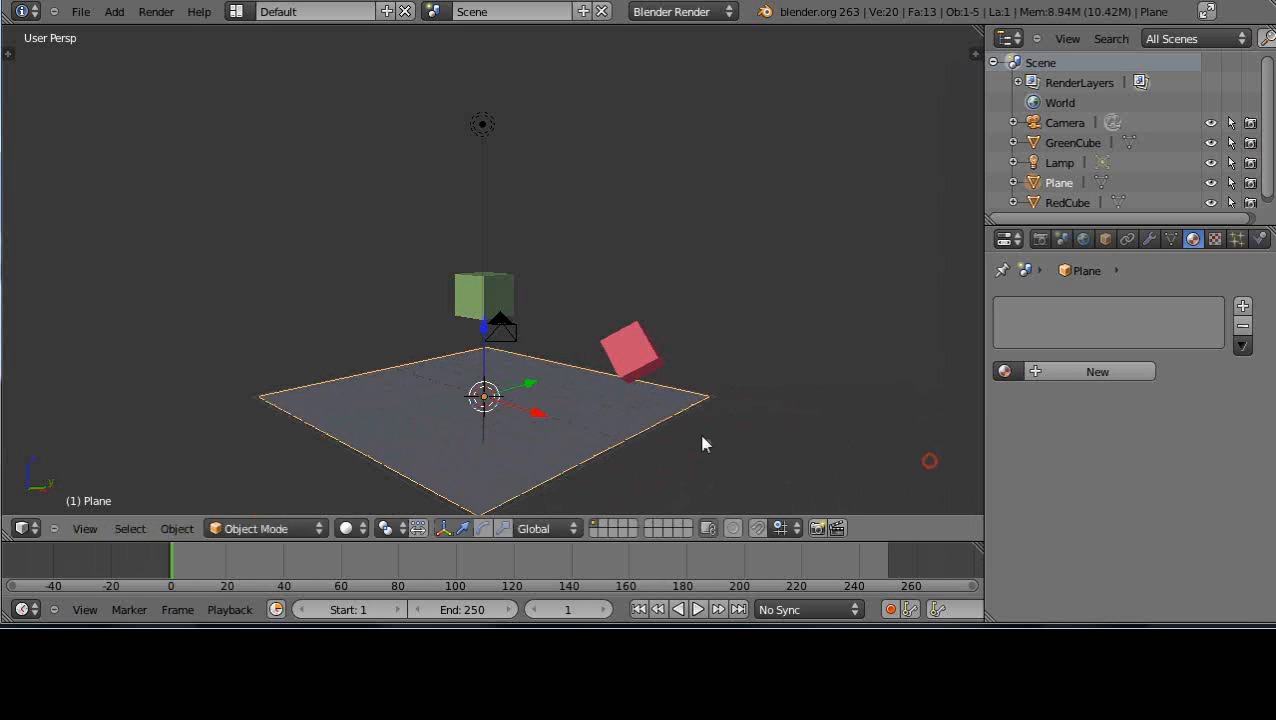
key(s)
click(806, 450)
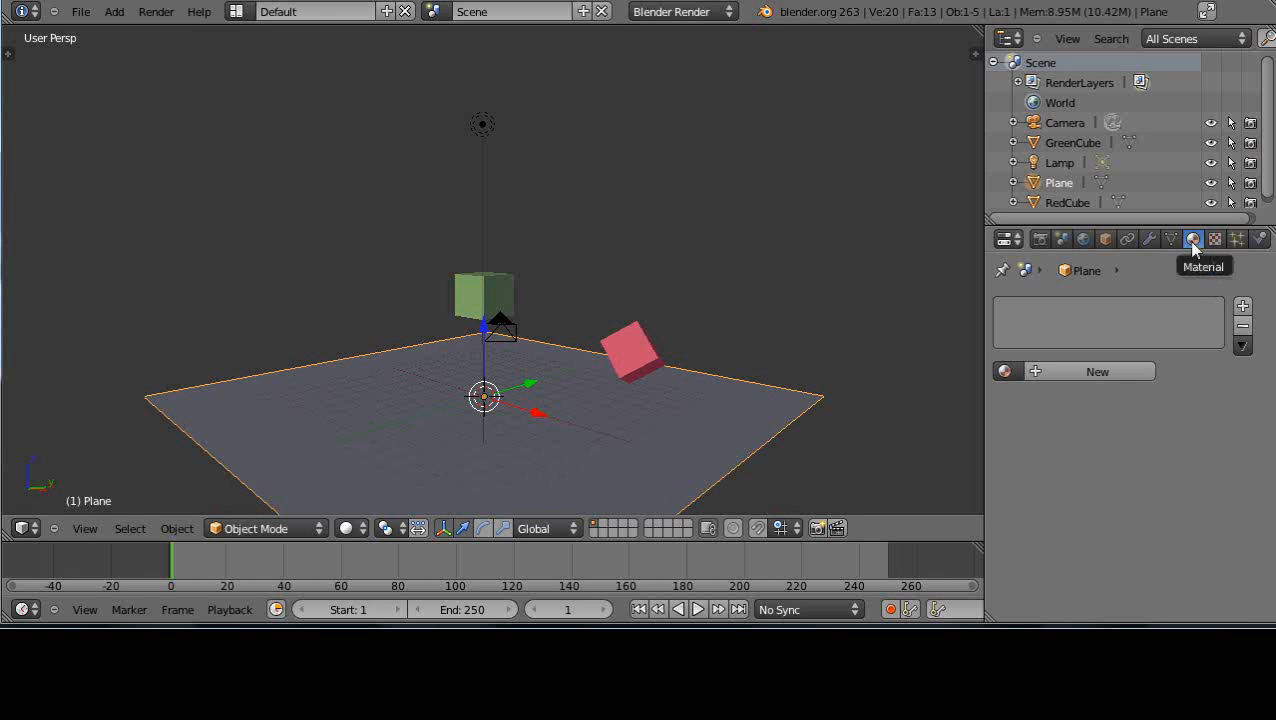
Give the ground plane a new material with a pale blue diffuse colour
click(1080, 373)
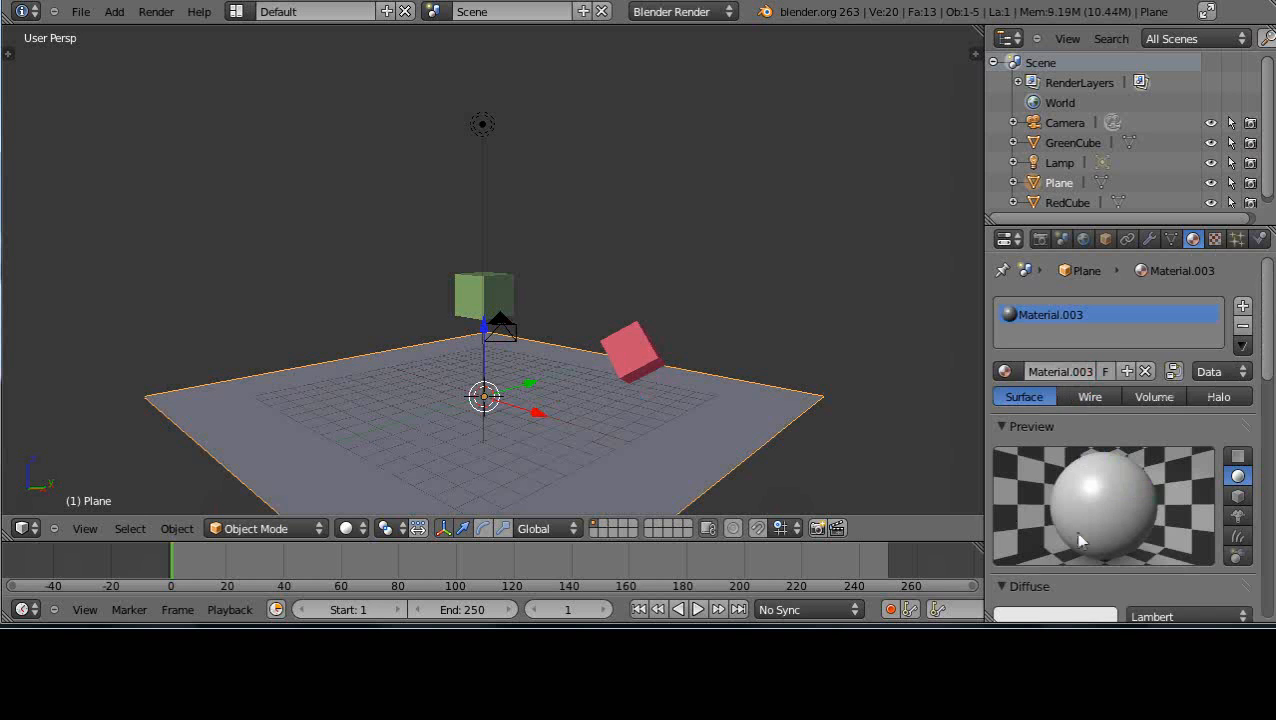
click(1072, 619)
drag(1028, 441, 1028, 412)
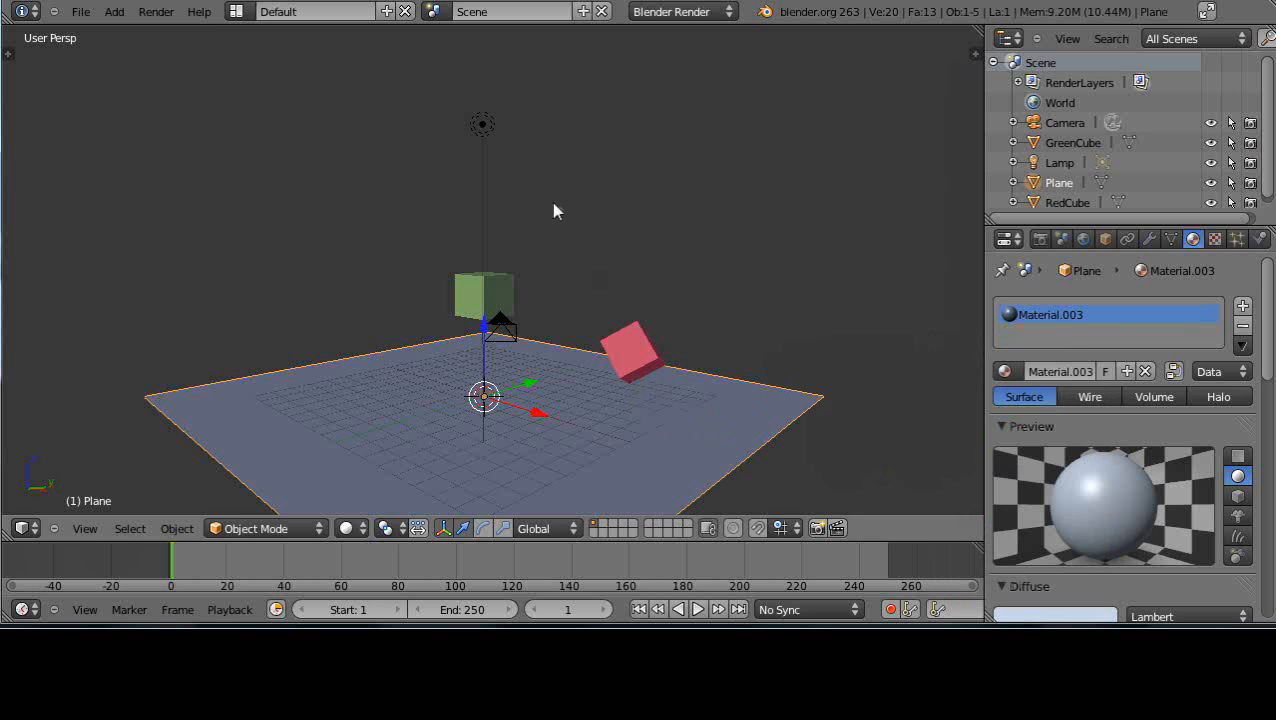
Move the existing lamp down and sideways so it hangs low between the green and red cubes
right_click(488, 125)
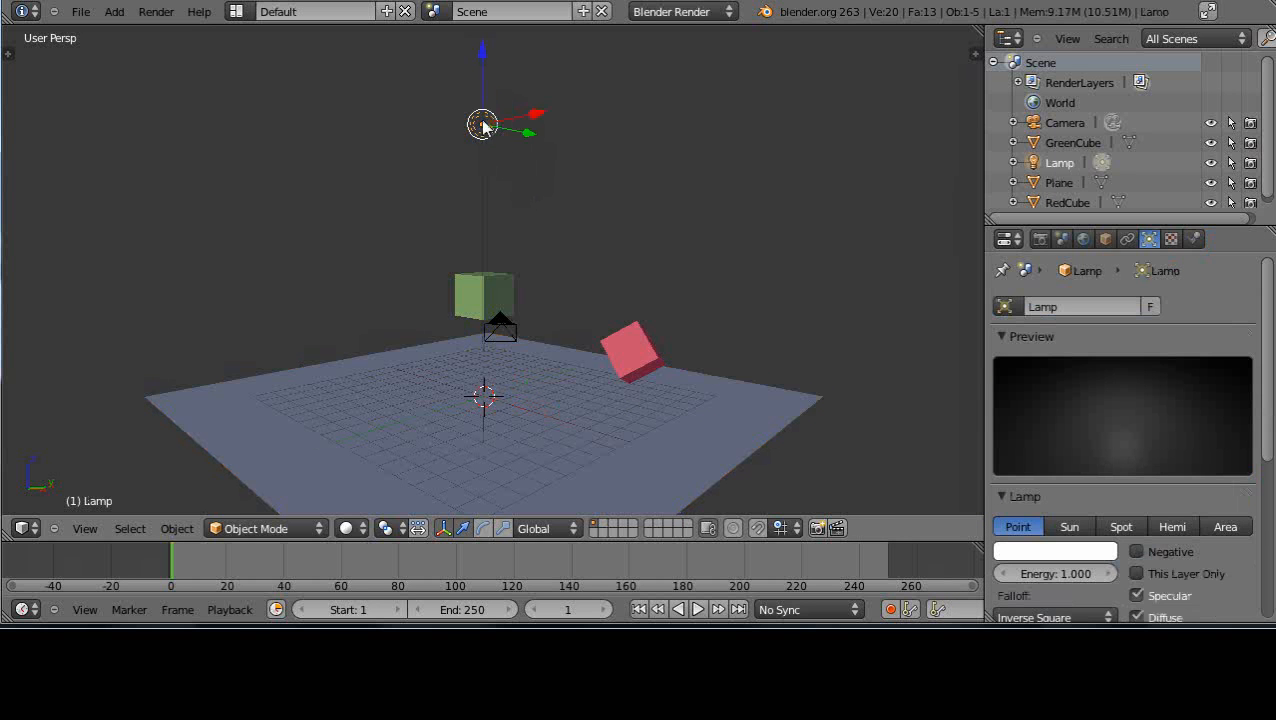
drag(530, 137, 607, 171)
drag(575, 82, 543, 245)
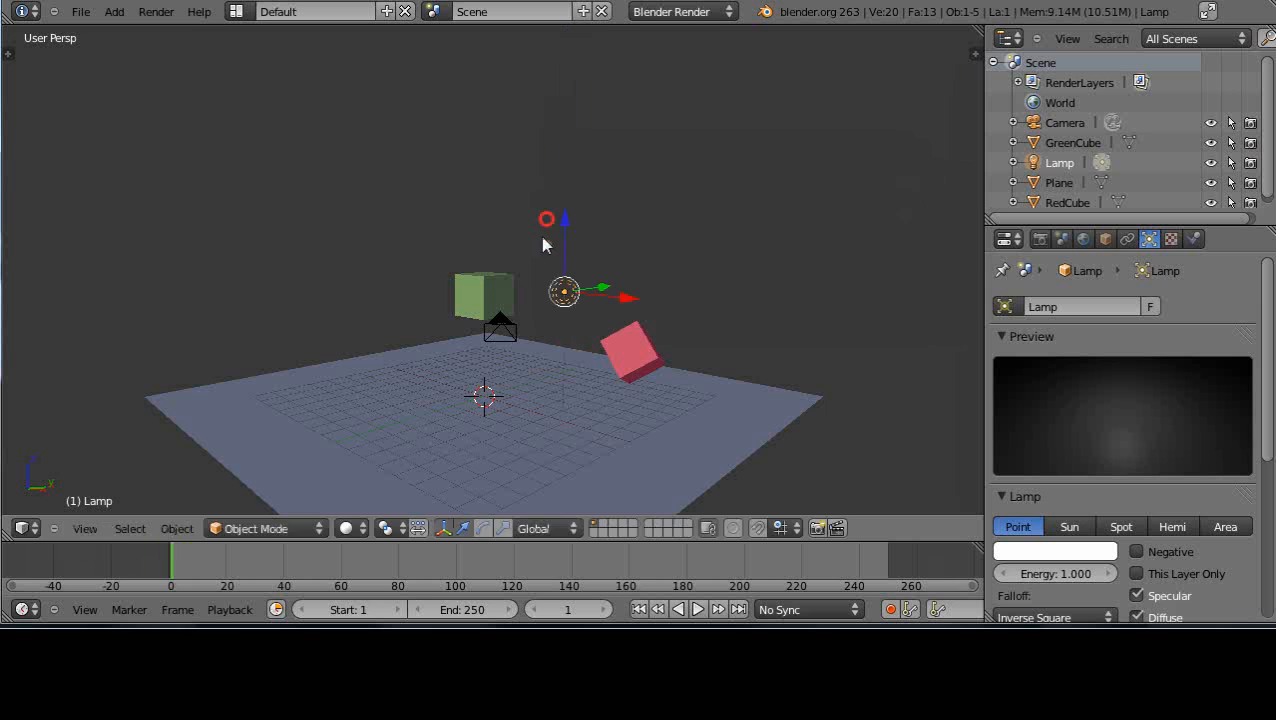
mouse_move(636, 298)
mouse_down()
mouse_move(581, 303)
mouse_move(638, 296)
mouse_move(623, 290)
mouse_up()
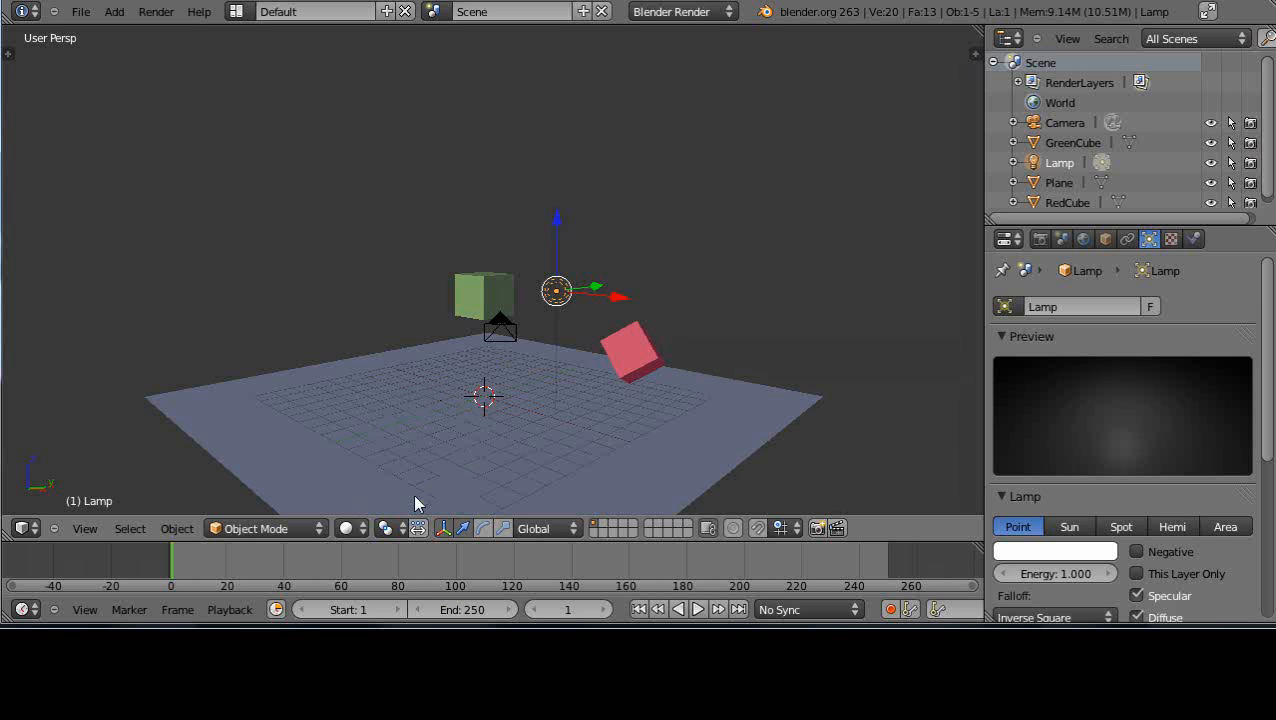
Preview the scene in Wireframe viewport shading and return to Solid
click(346, 528)
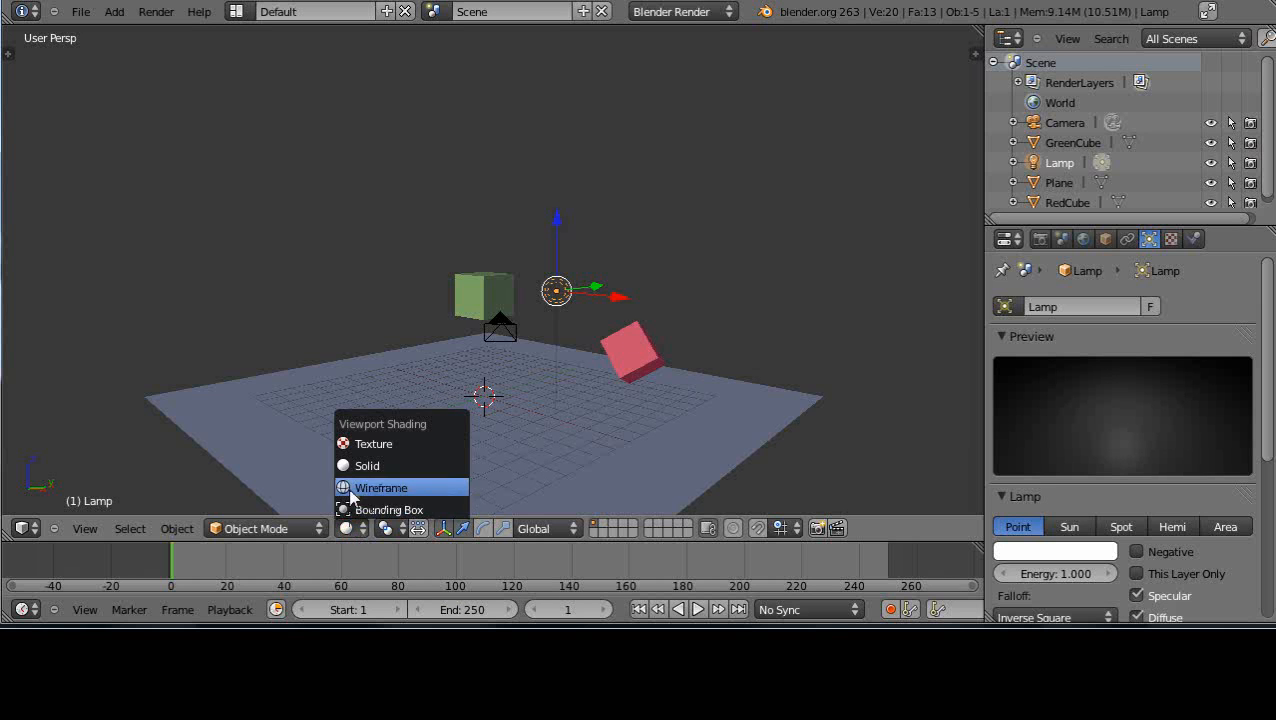
click(350, 490)
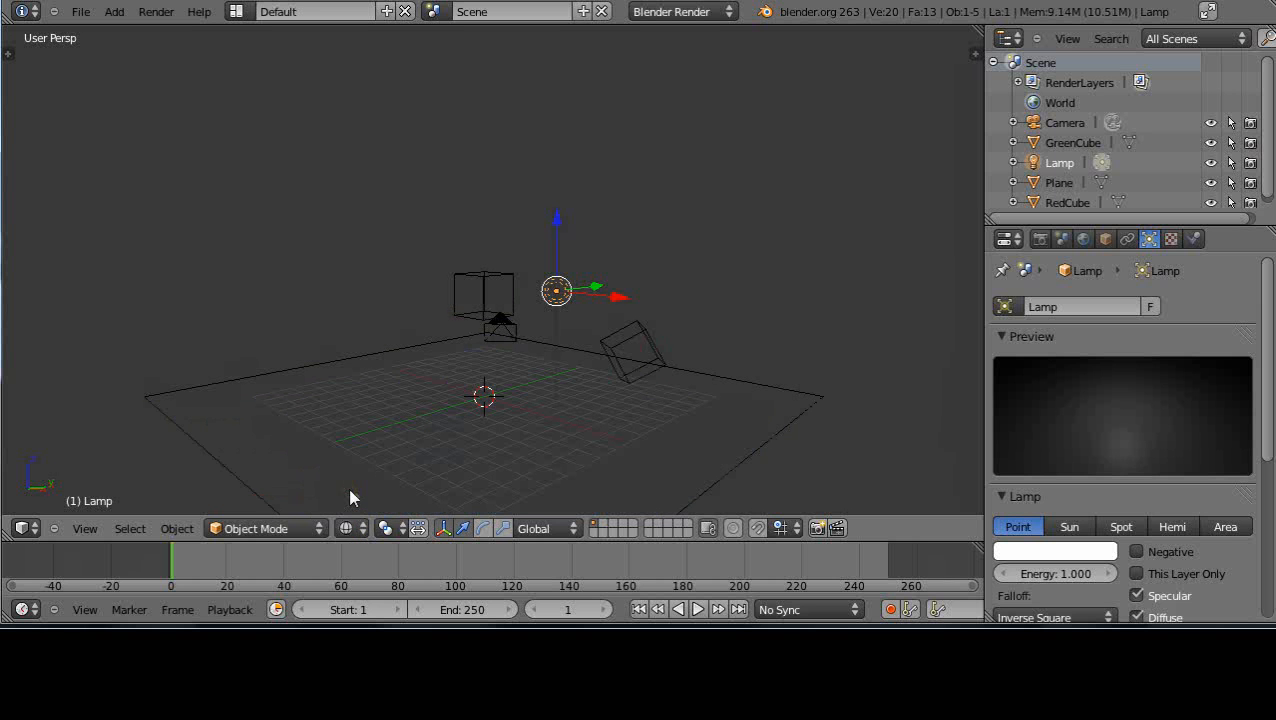
click(348, 528)
click(347, 465)
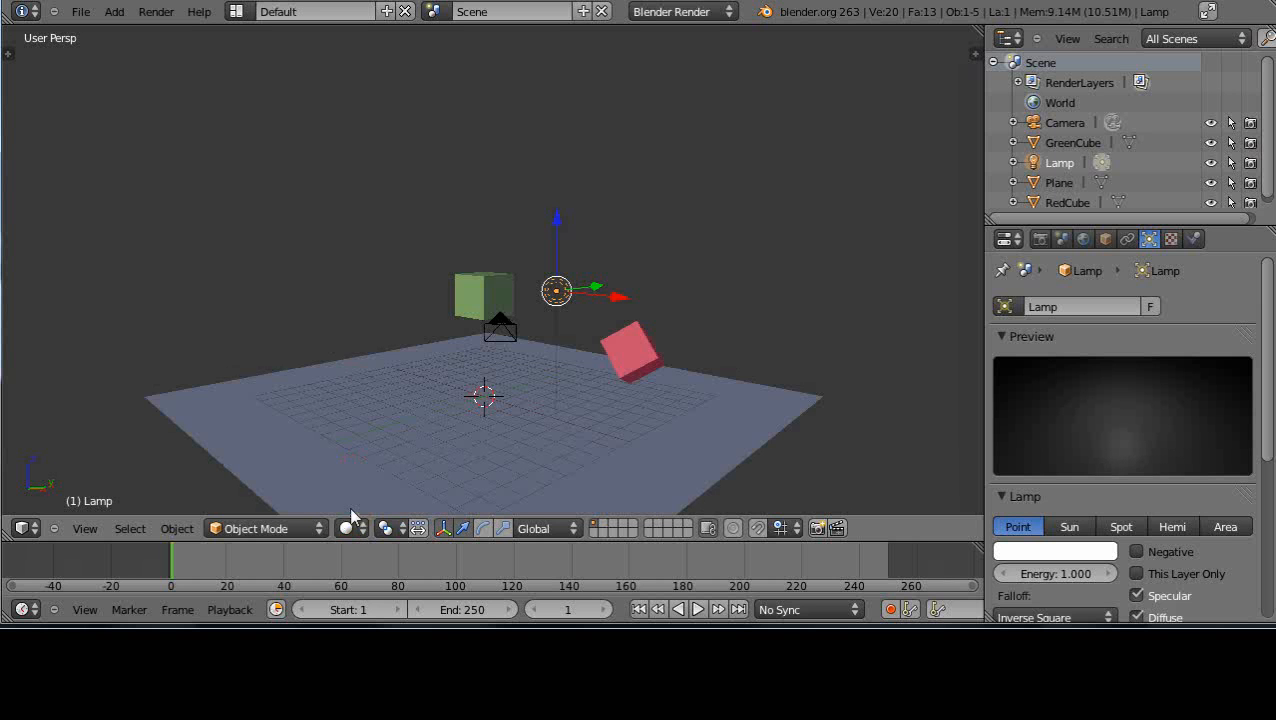
Preview the lighting on the cubes and plane in Texture viewport shading, and return to Solid
click(351, 530)
click(345, 444)
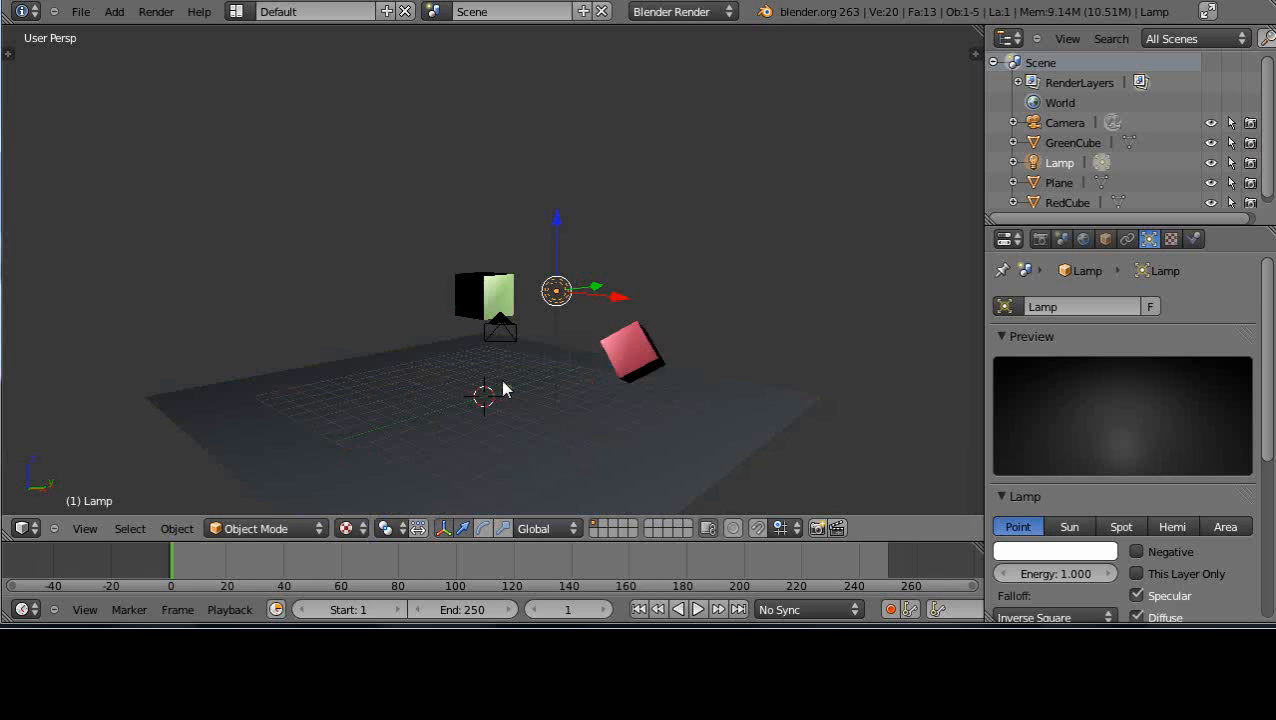
scroll(505, 383, down, 4)
scroll(506, 395, up, 5)
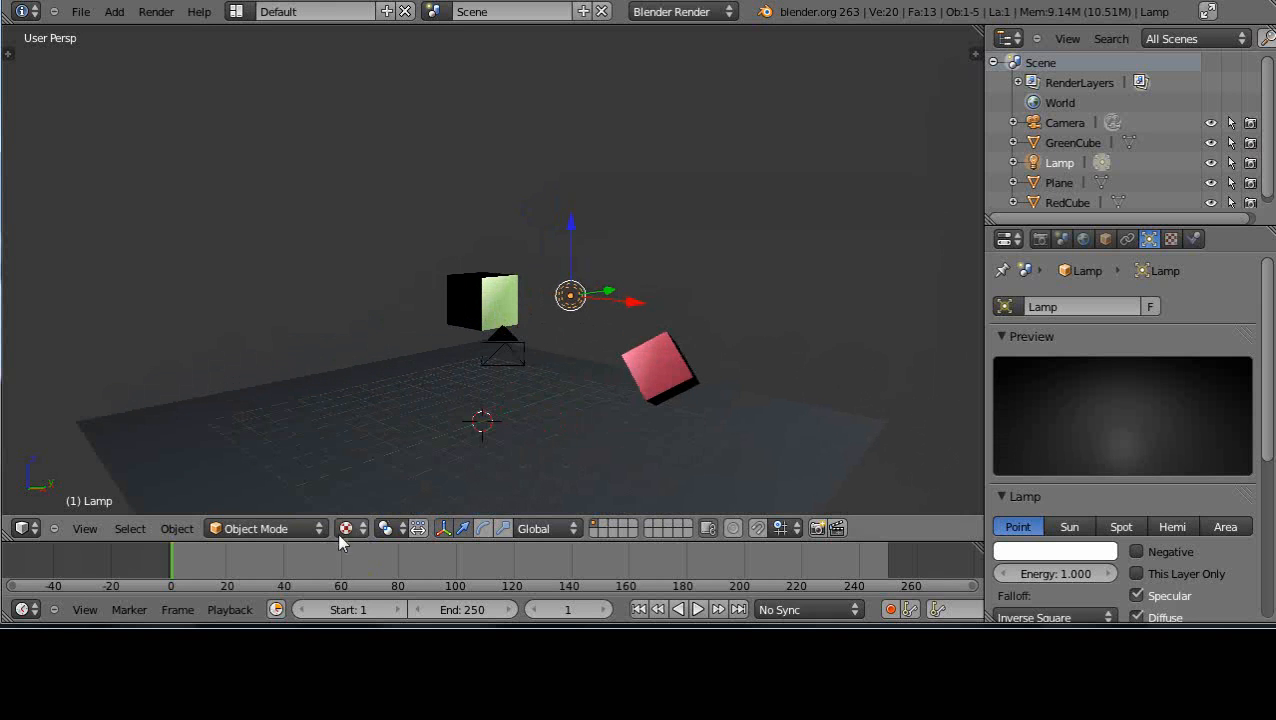
click(345, 528)
click(347, 466)
scroll(502, 398, down, 2)
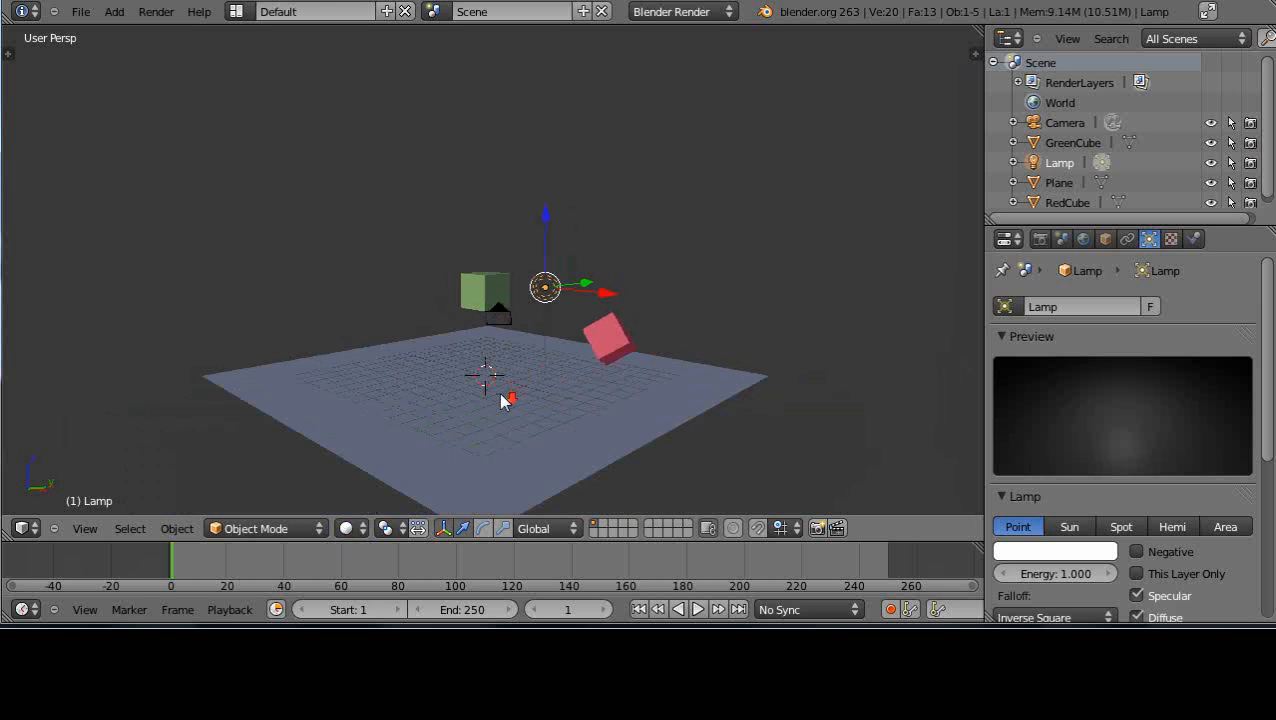
scroll(503, 400, up, 2)
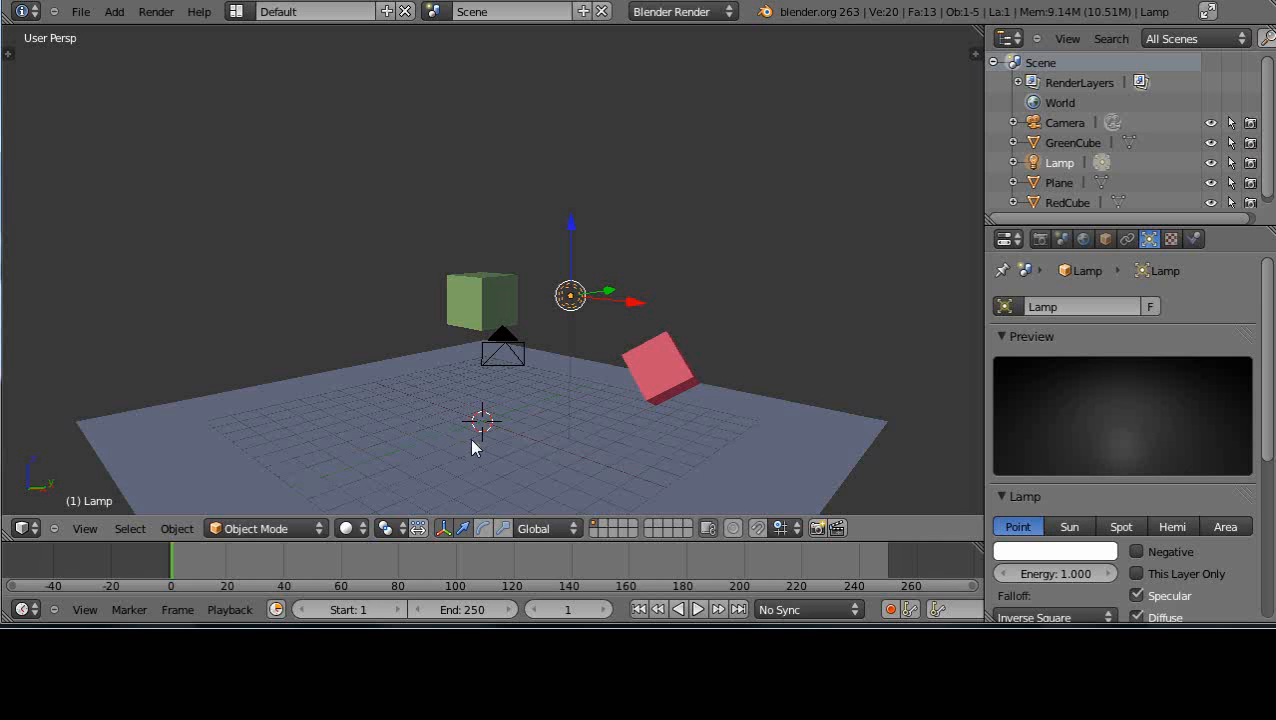
scroll(383, 434, down, 2)
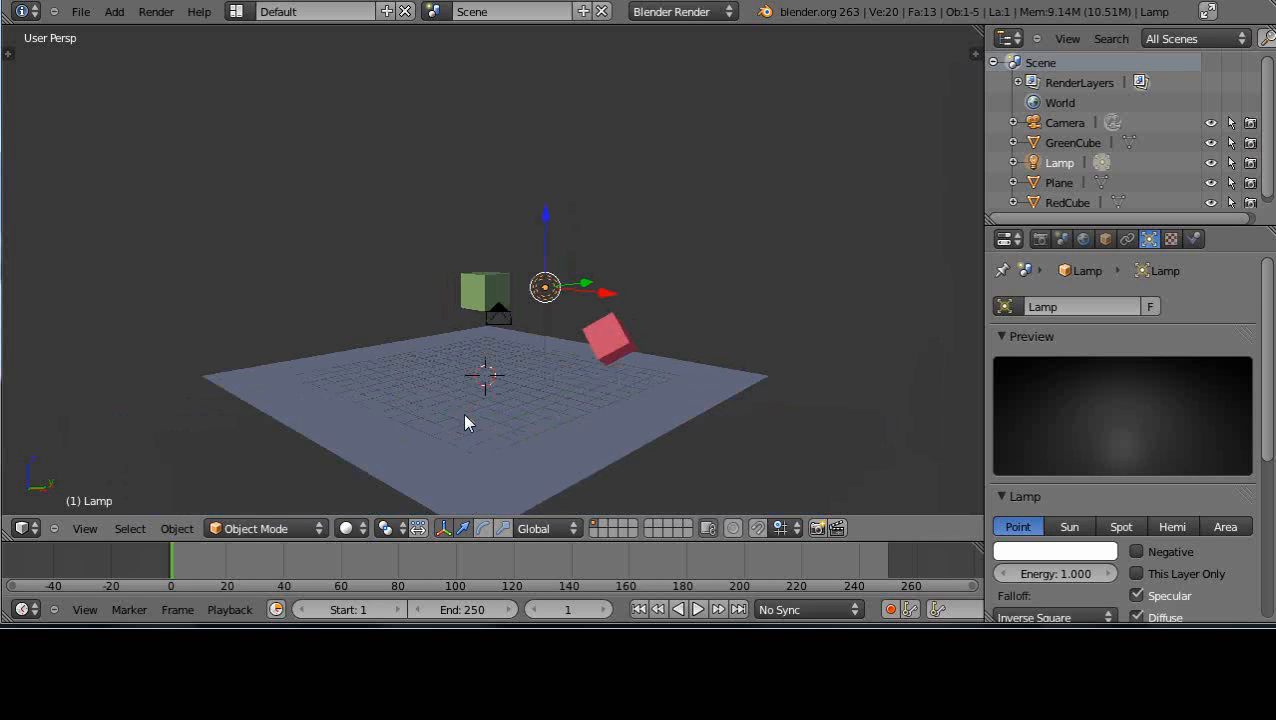
scroll(465, 415, up, 2)
scroll(466, 421, down, 1)
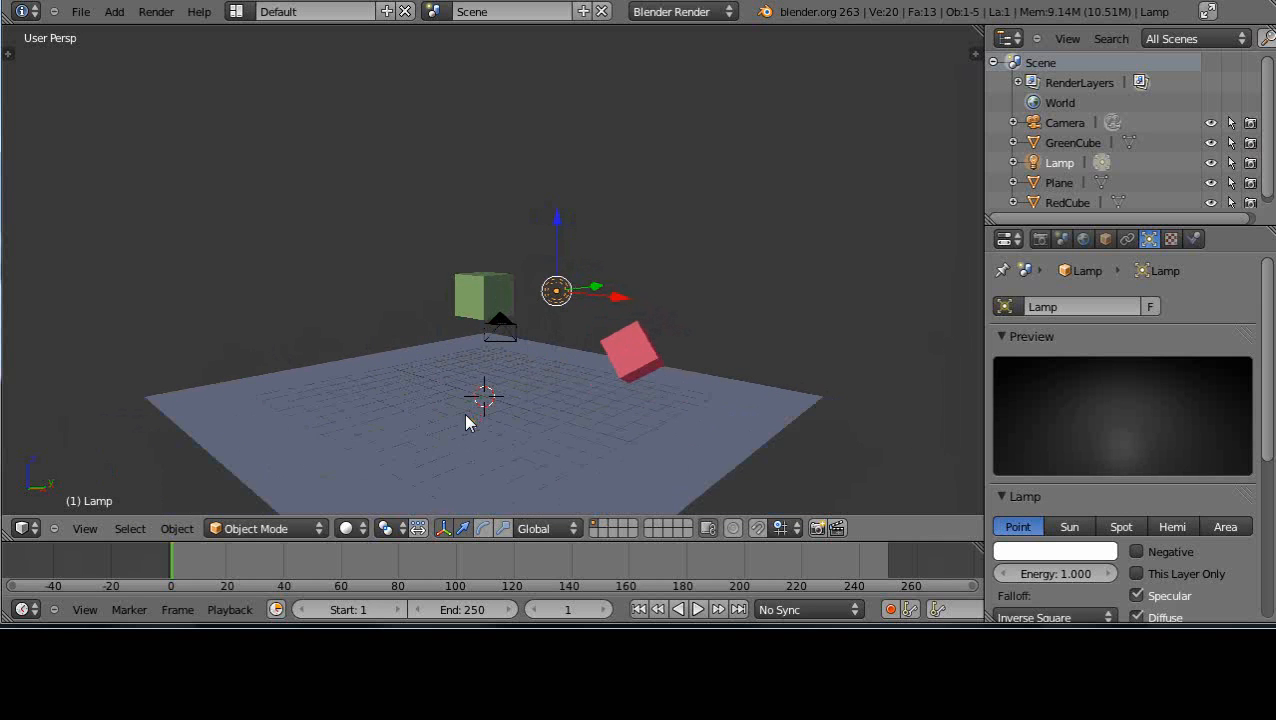
Toggle the viewport repeatedly between Wireframe and Solid shading, ending in Solid
key(z)
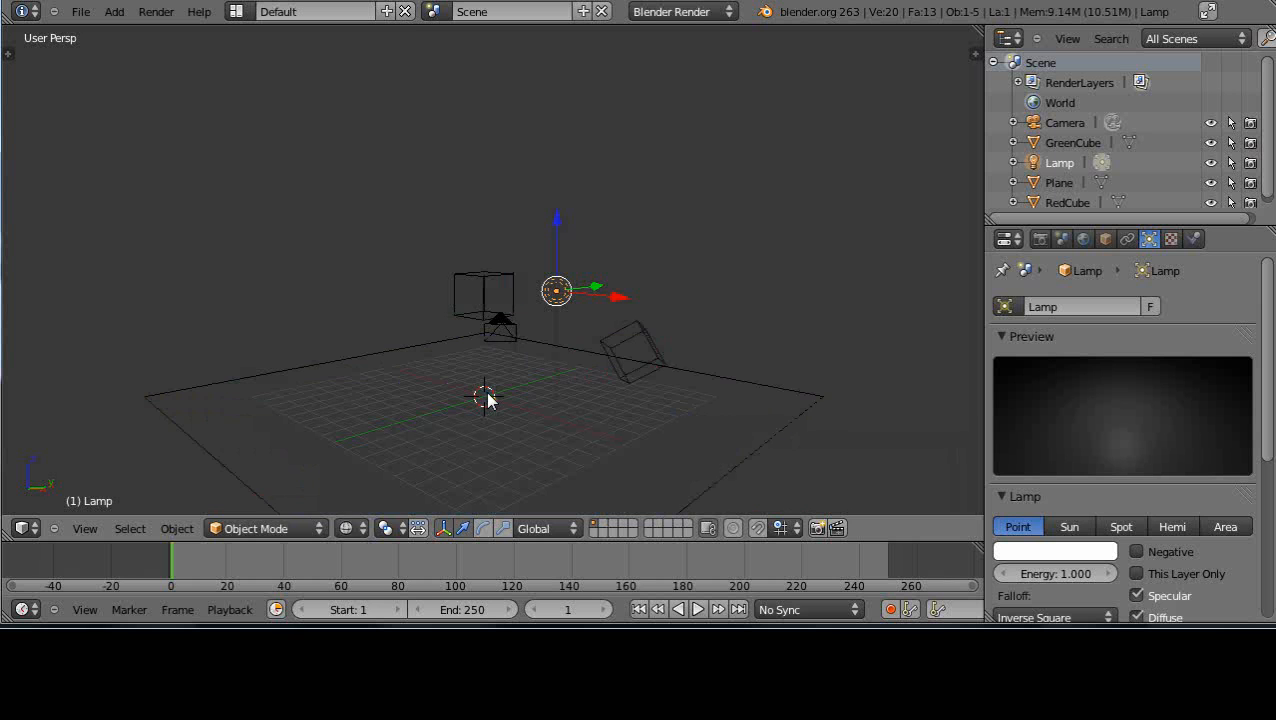
key(z)
key(z)
key(z)
key(z)
key(z)
key(z)
key(z)
key(z)
key(z)
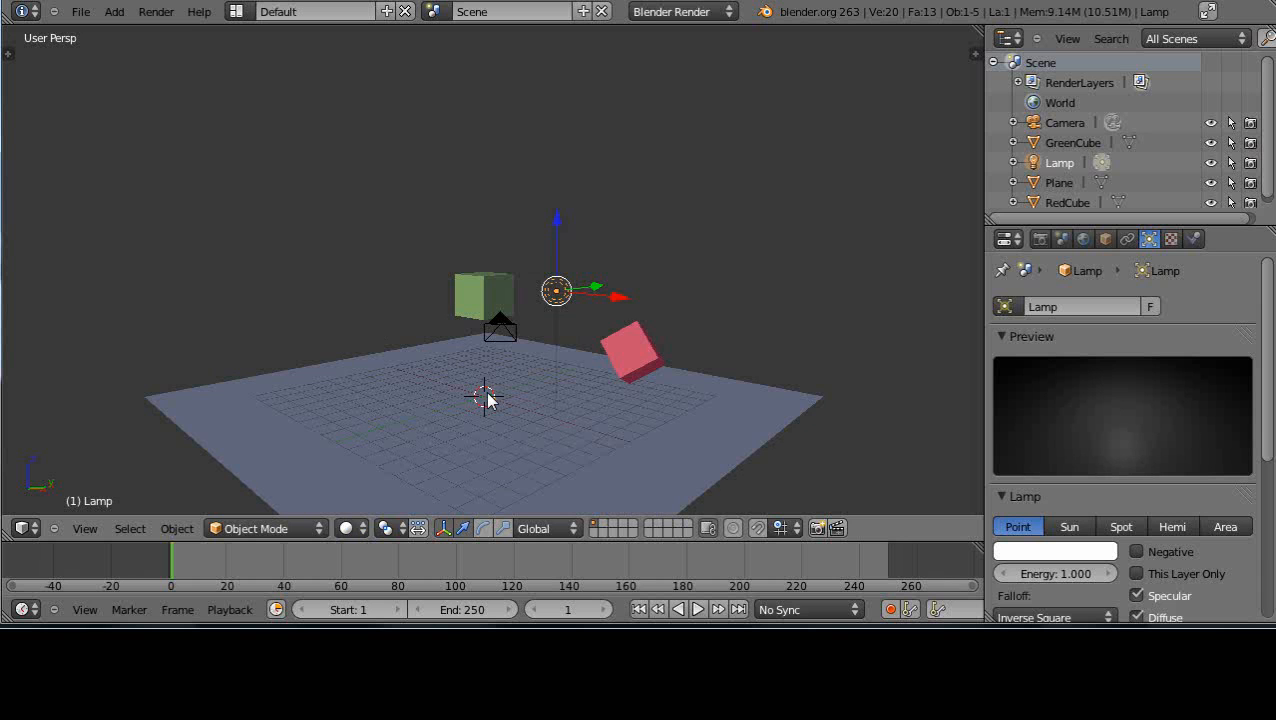
Toggle the viewport repeatedly between Texture and Solid shading, ending in Texture
key(alt+z)
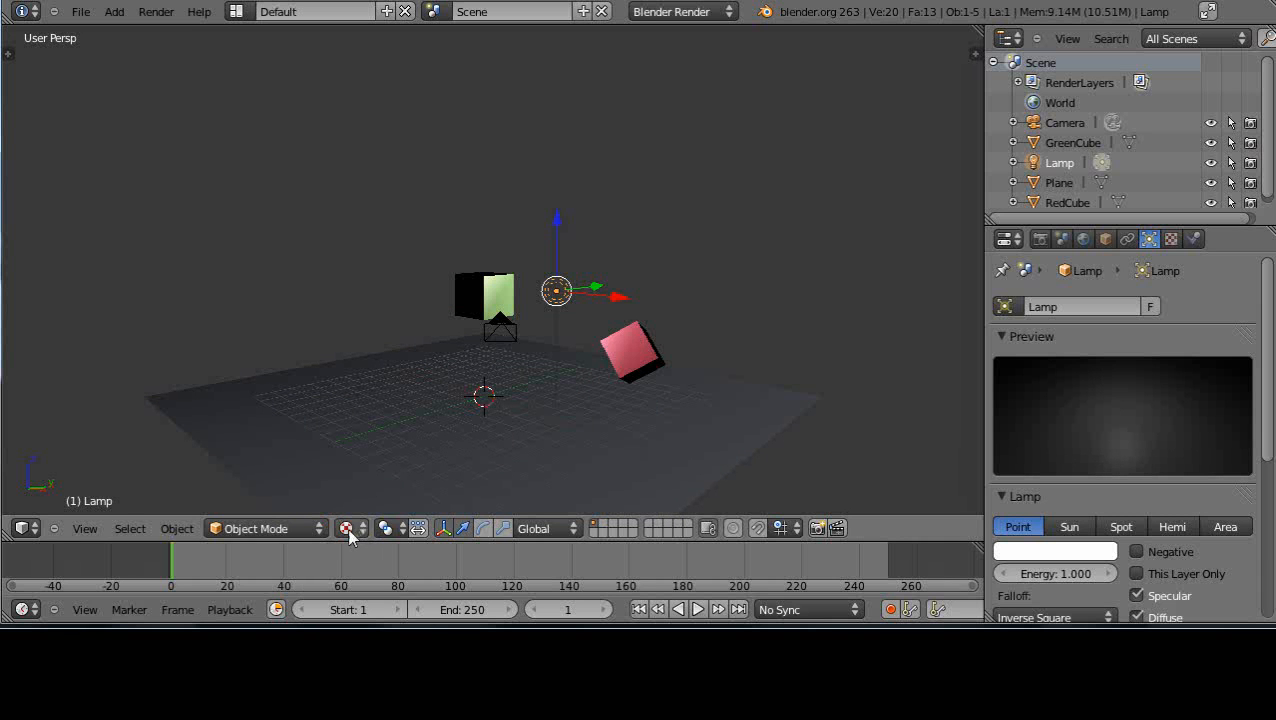
key(alt+z)
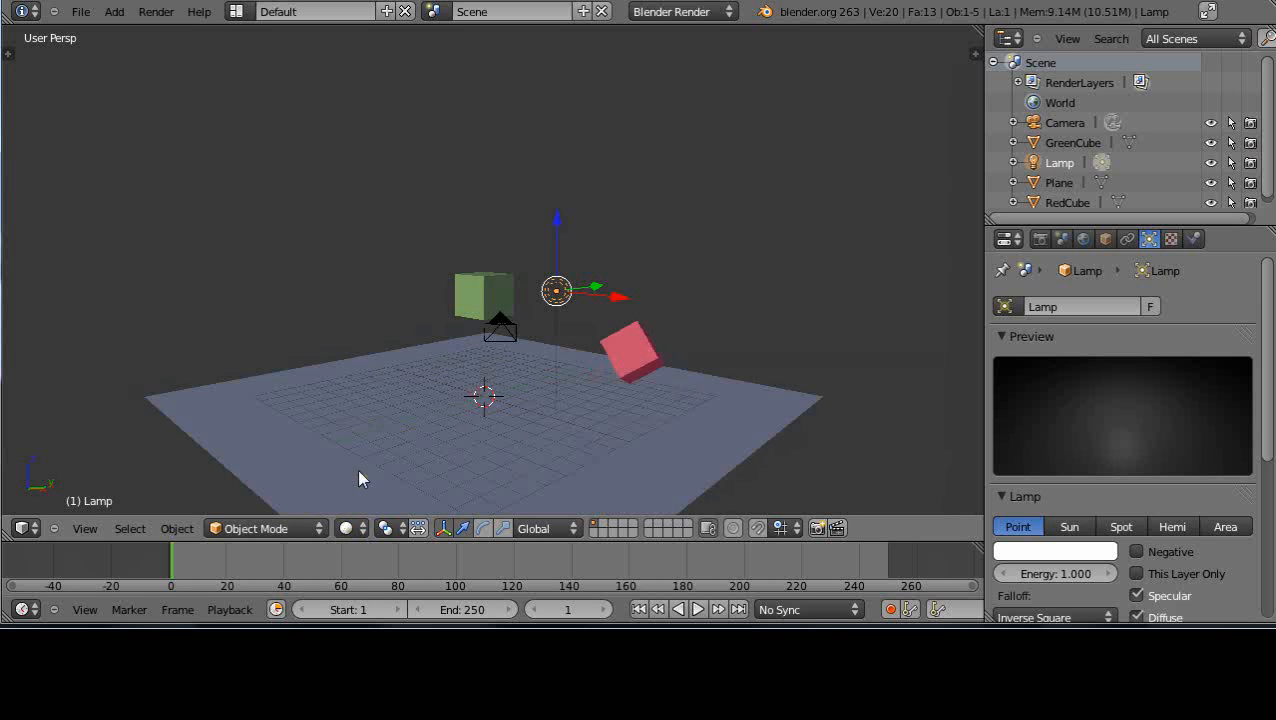
key(alt+z)
key(alt+z)
key(alt+z)
key(alt+z)
key(alt+z)
key(alt+z)
key(alt+z)
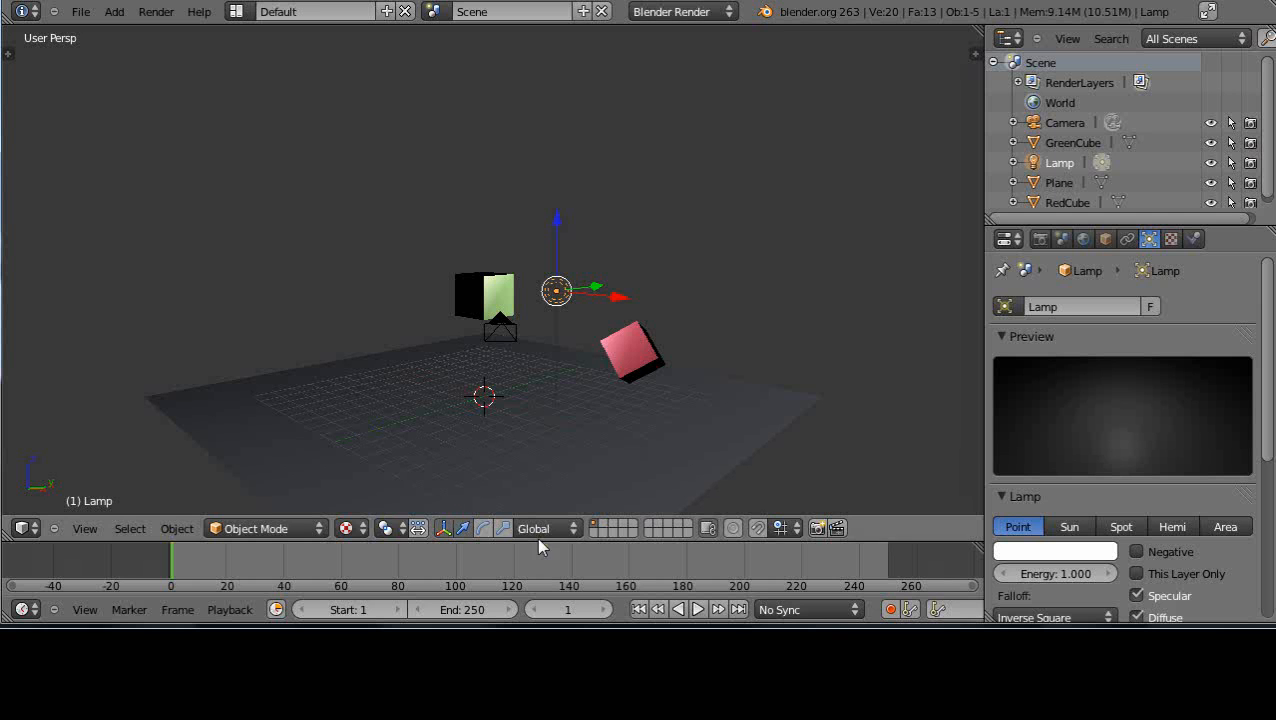
Place the 3D cursor in the empty space beside the green cube and add a Point lamp there
middle_drag(458, 397, 508, 430)
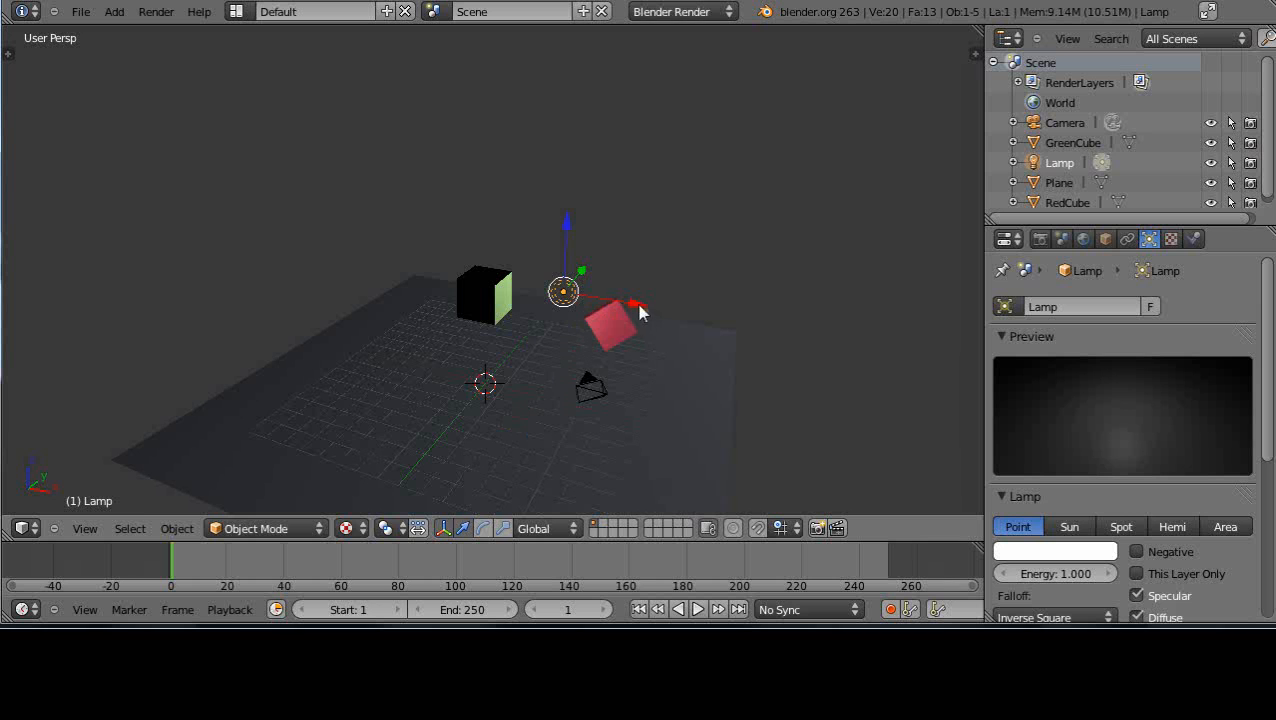
click(338, 286)
key(shift+a)
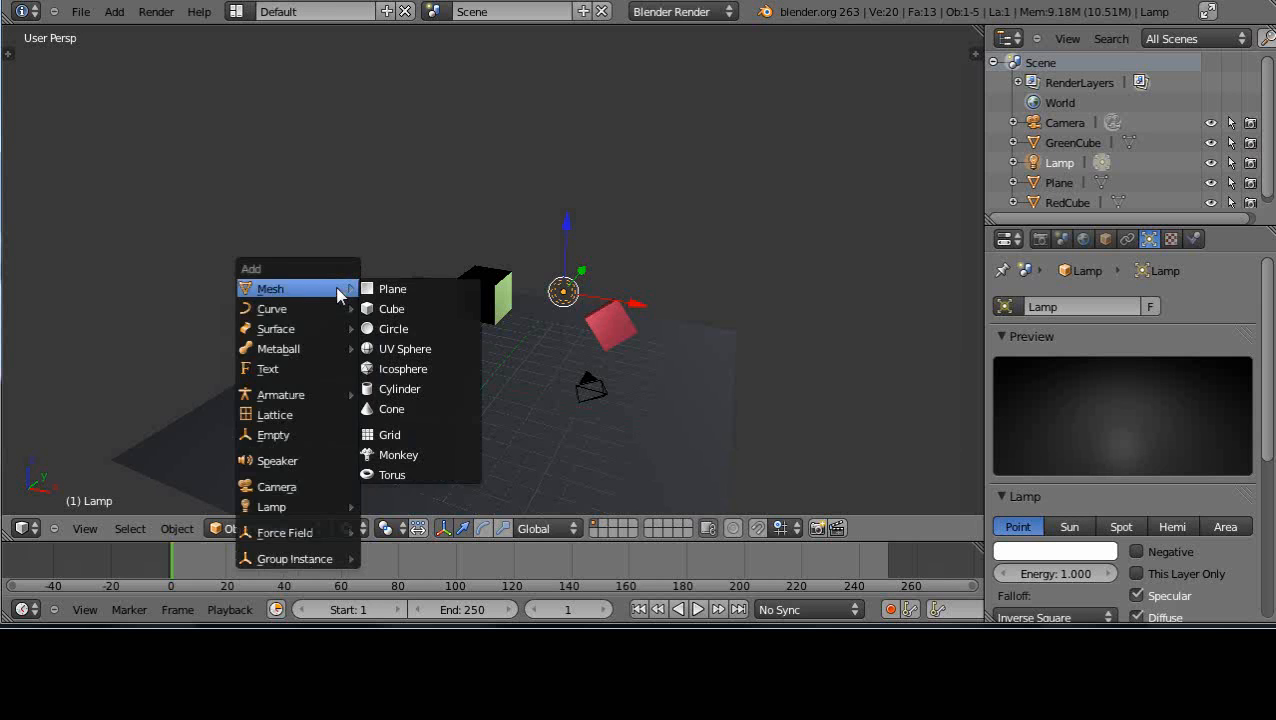
mouse_move(299, 515)
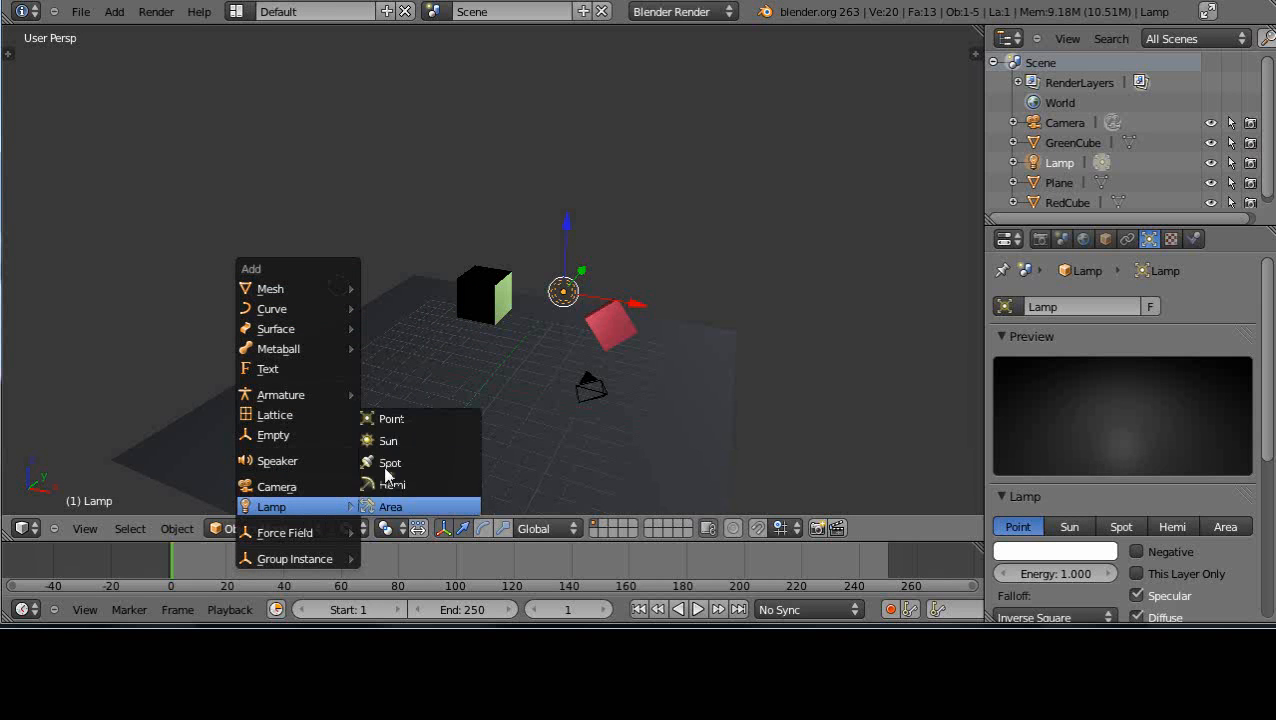
click(385, 421)
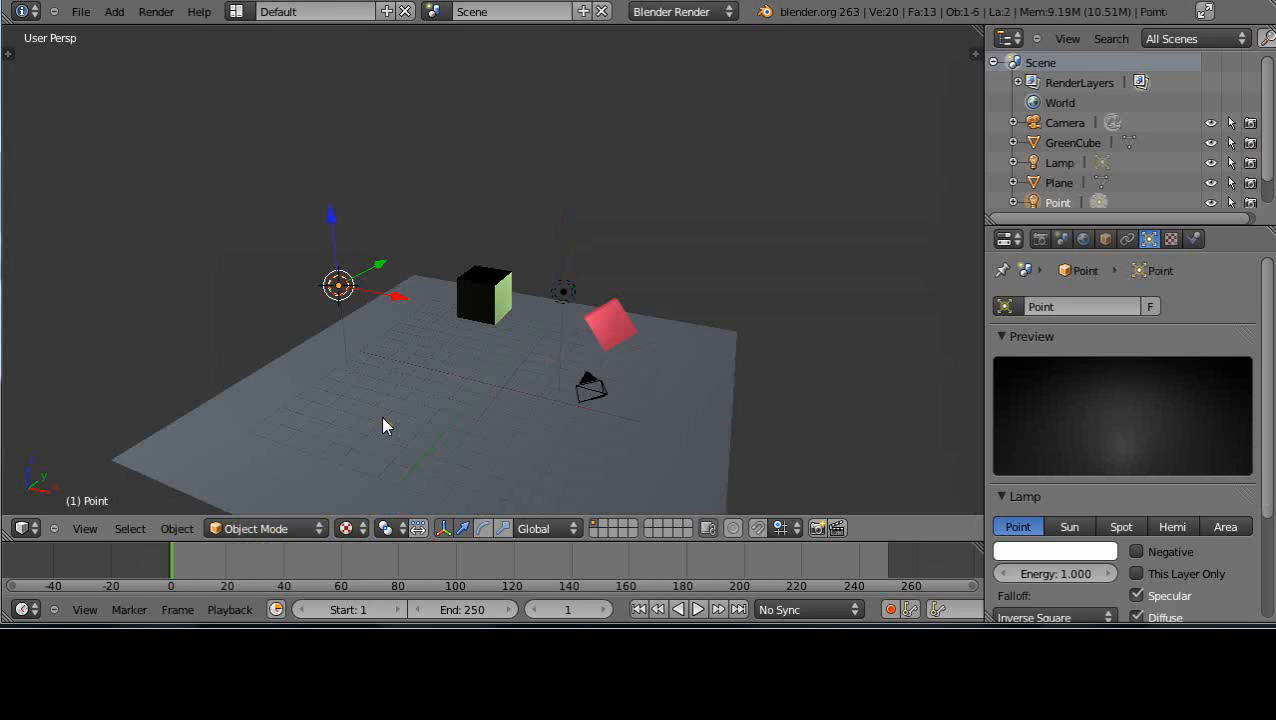
Move the new point lamp along the global Y axis away from the cubes and raise it along Z well above the plane
middle_drag(390, 433, 563, 432)
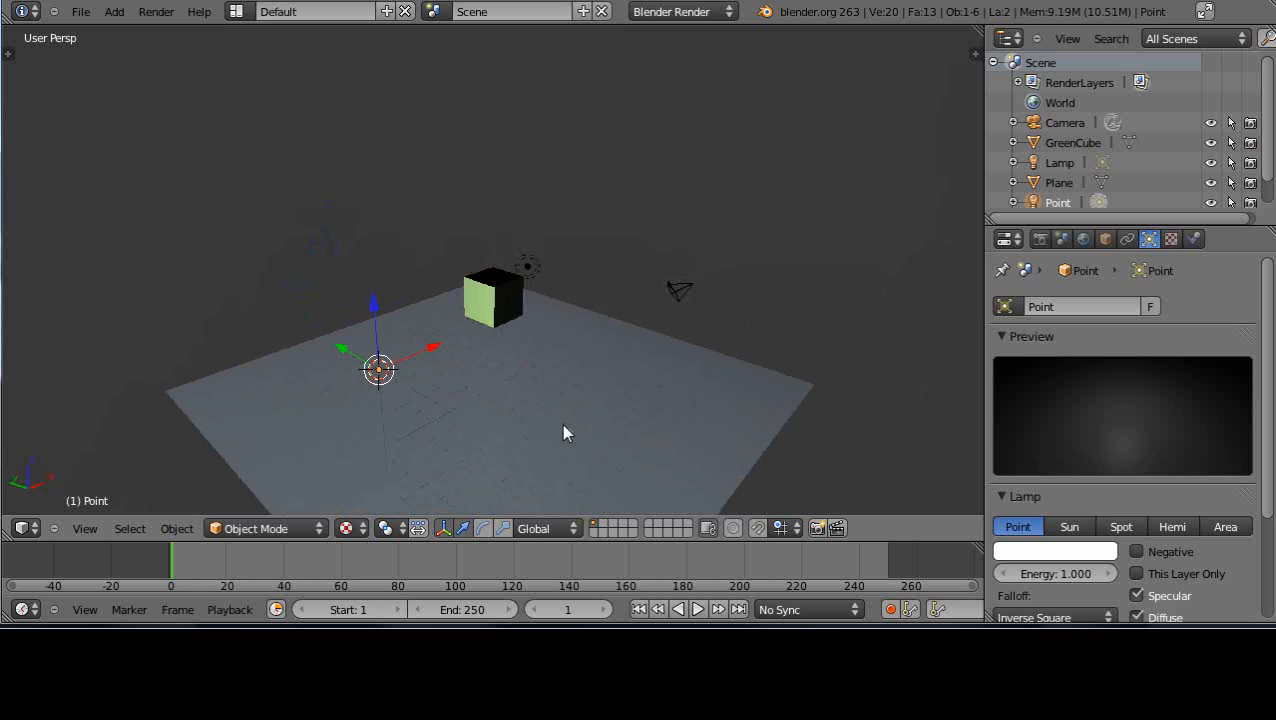
key(g)
key(y)
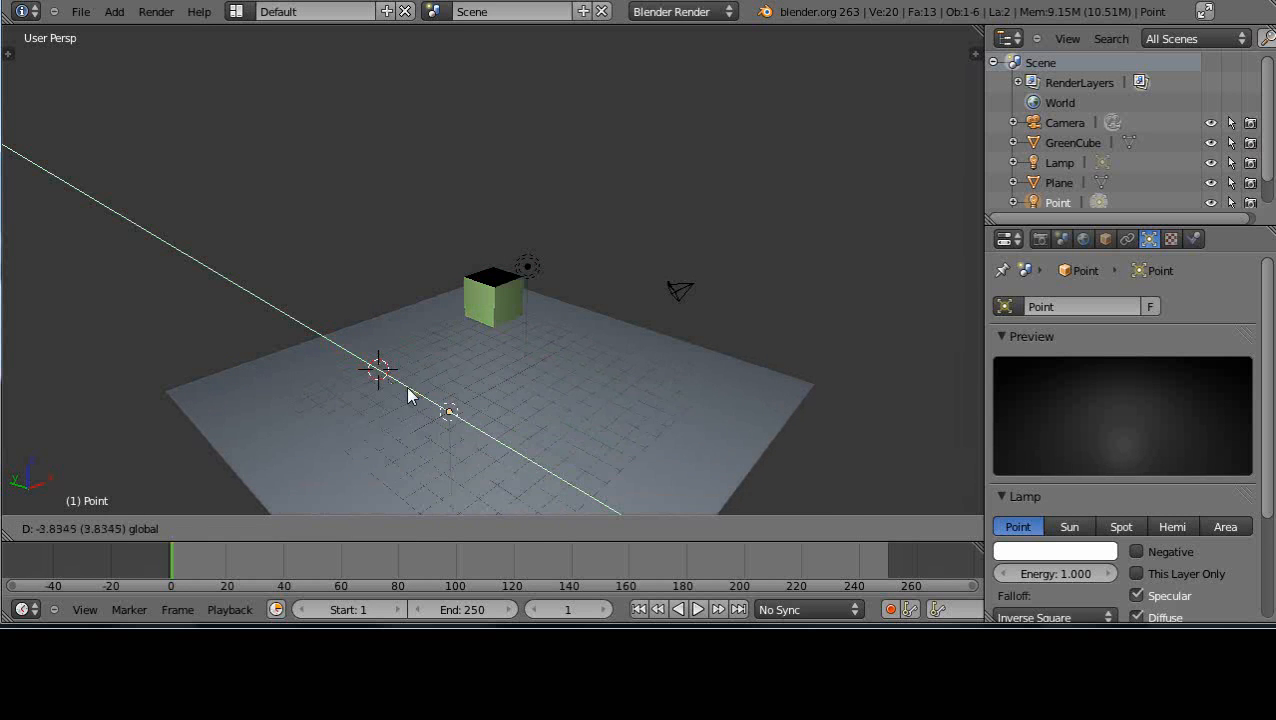
click(403, 383)
mouse_move(421, 407)
middle_down()
mouse_move(441, 414)
mouse_move(410, 408)
middle_up()
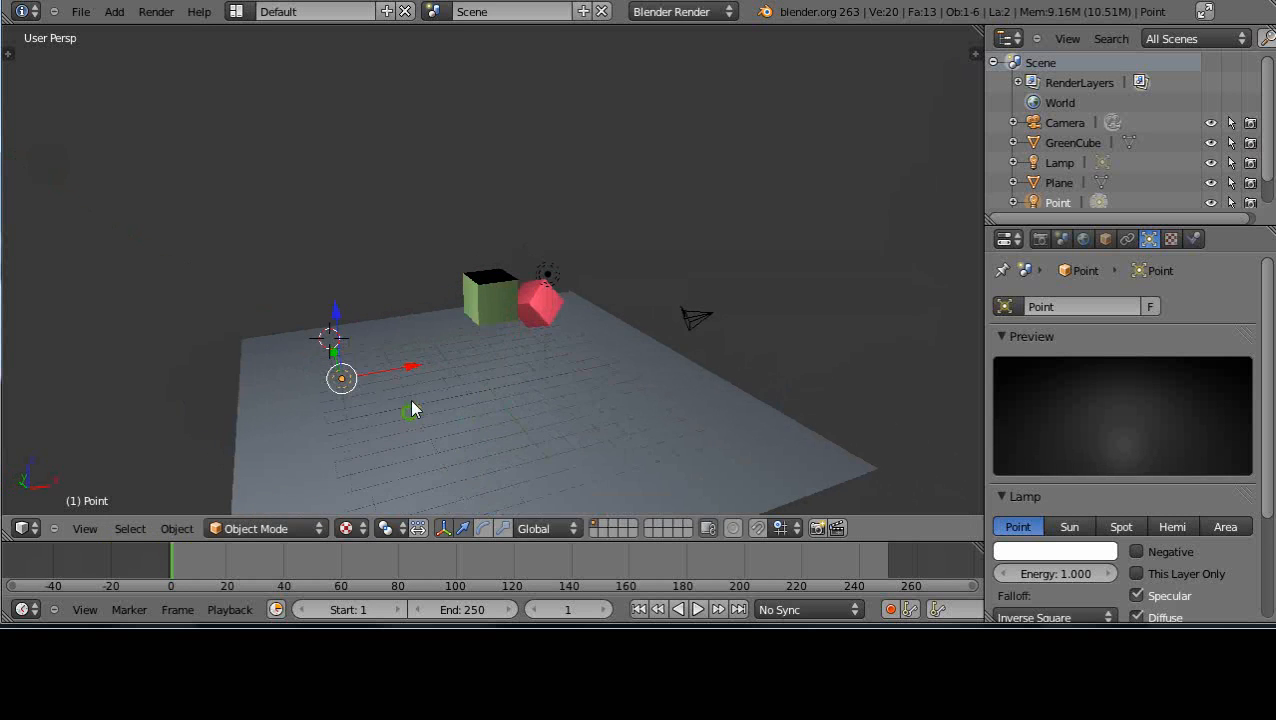
key(g)
key(z)
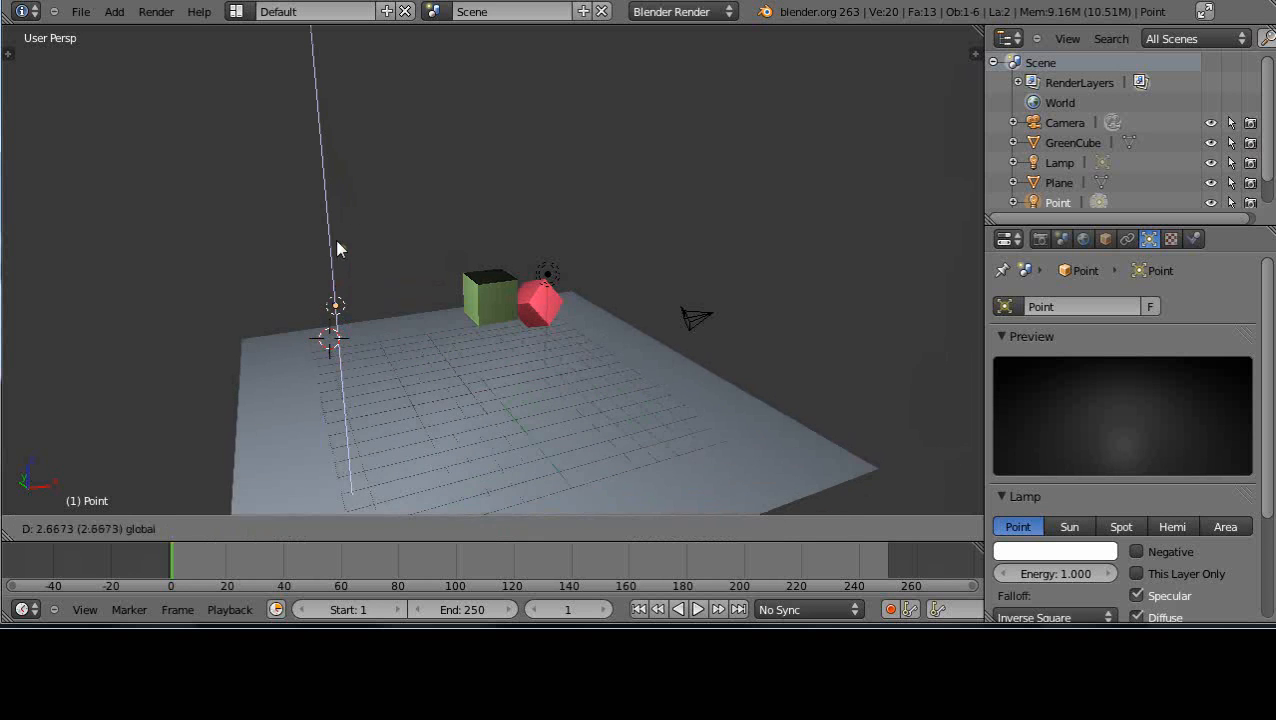
click(354, 180)
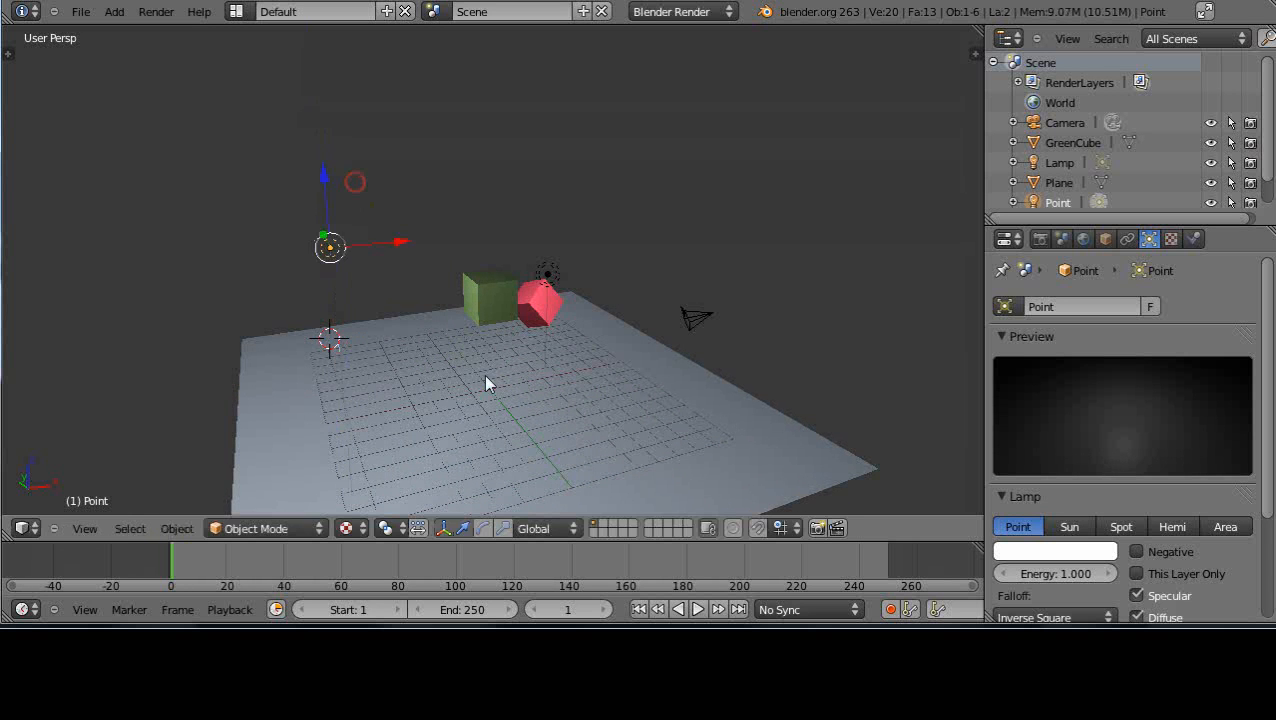
Place the 3D cursor near the plane's far corner beside the green cube and add a cylinder mesh there
middle_drag(483, 374, 428, 448)
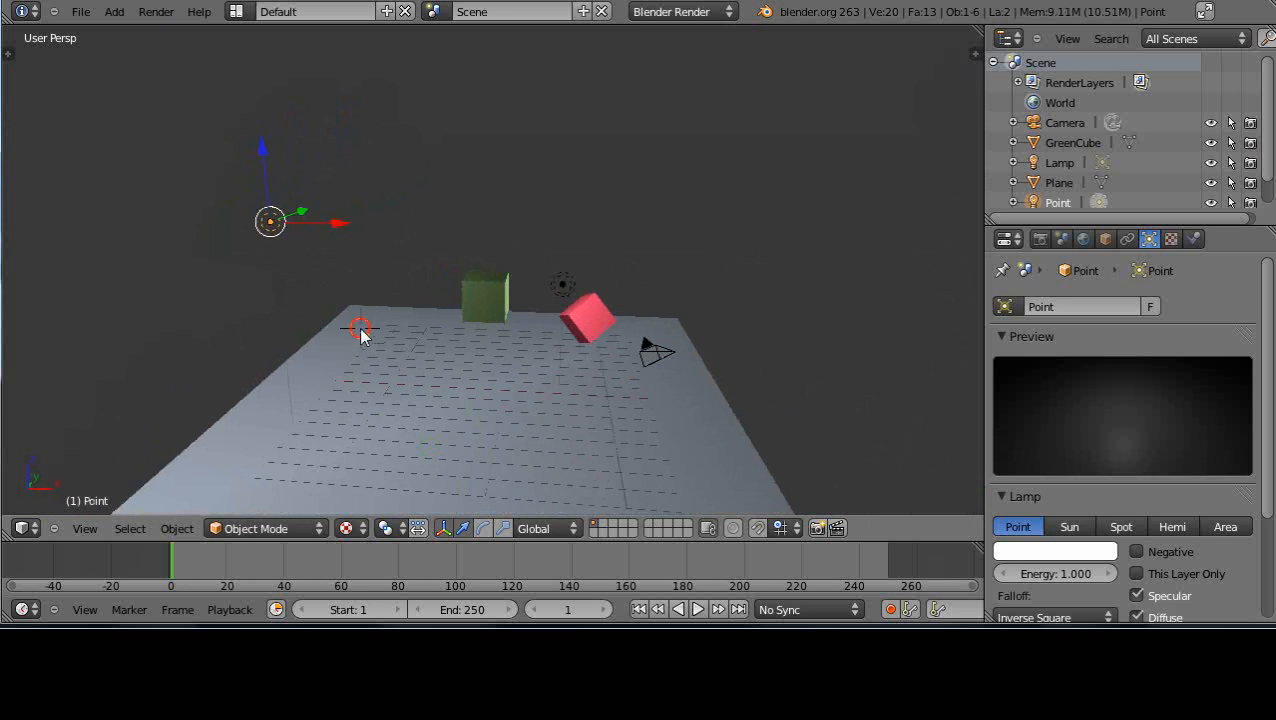
key(shift+a)
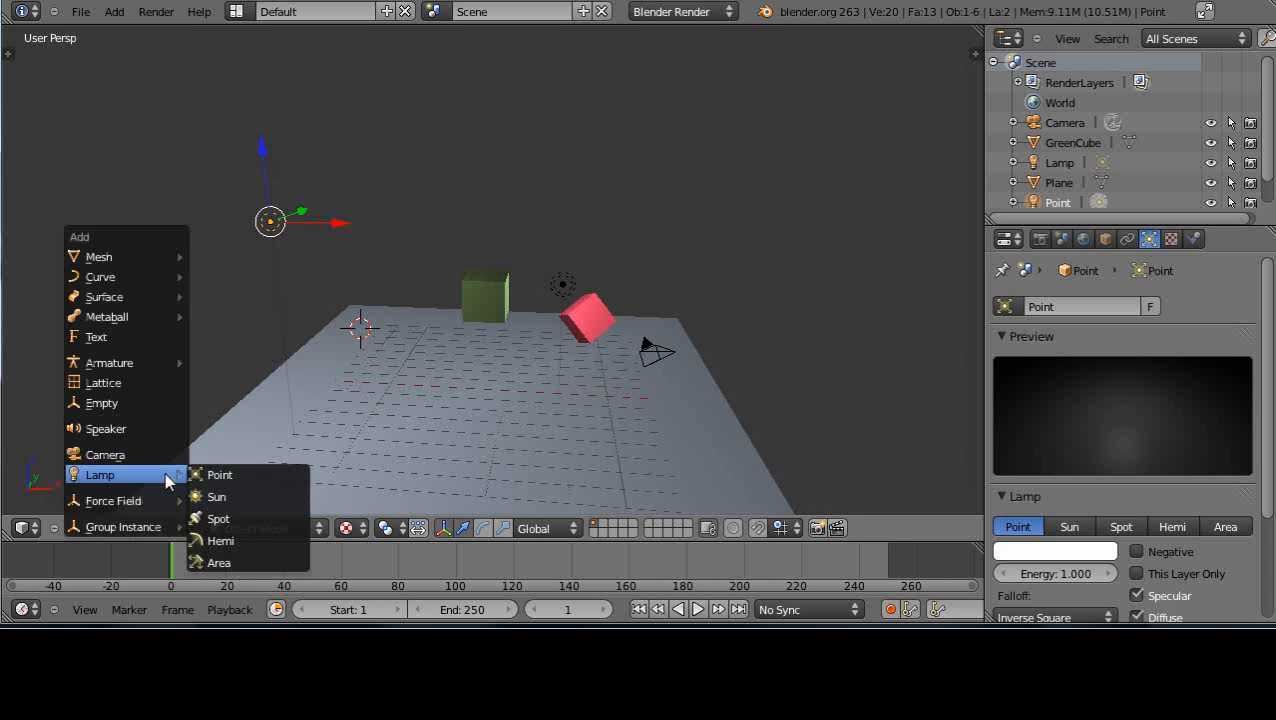
mouse_move(164, 260)
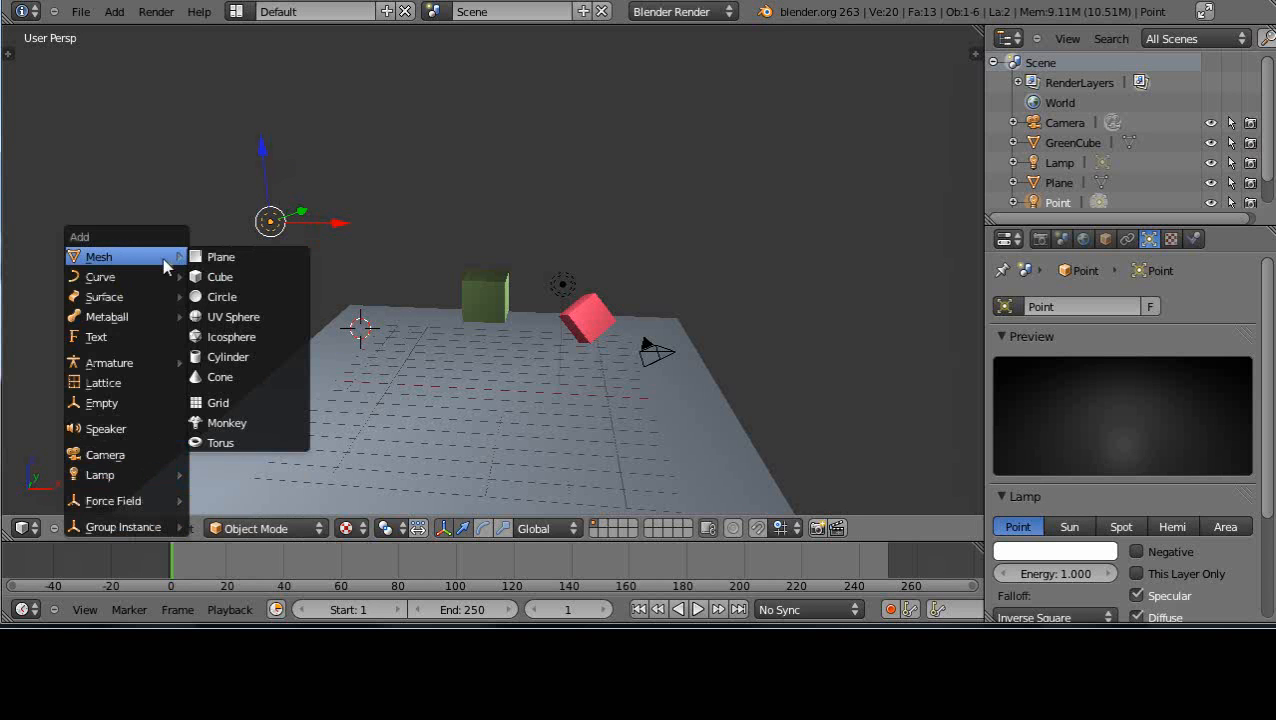
click(222, 358)
scroll(397, 398, up, 3)
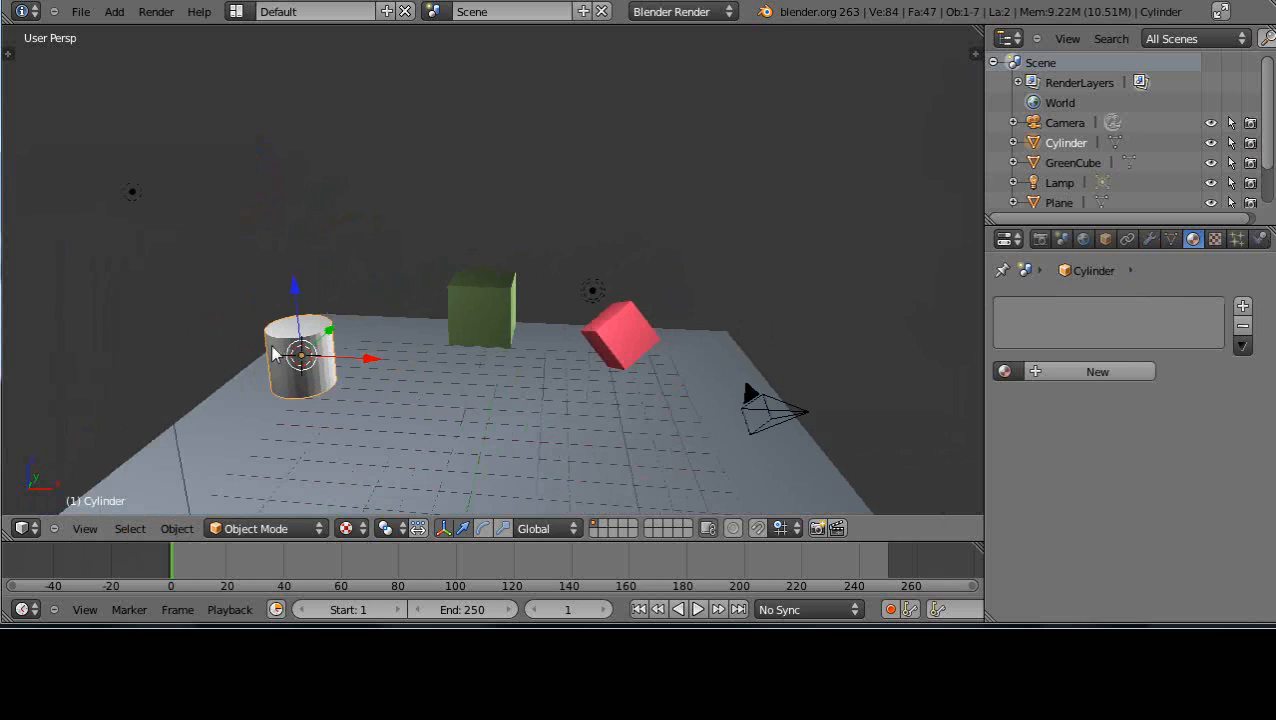
Give the cylinder a new material with a blue diffuse colour of about R 0.113, G 0.248, B 0.800
click(1108, 371)
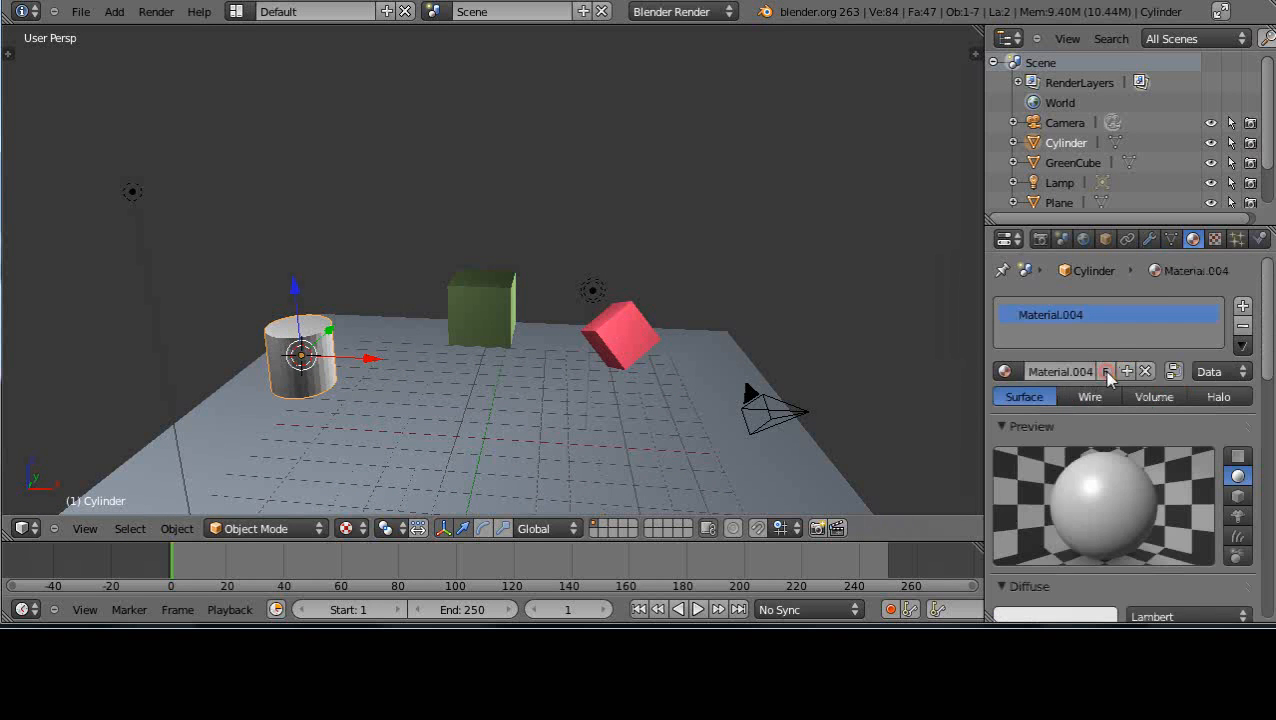
click(1065, 616)
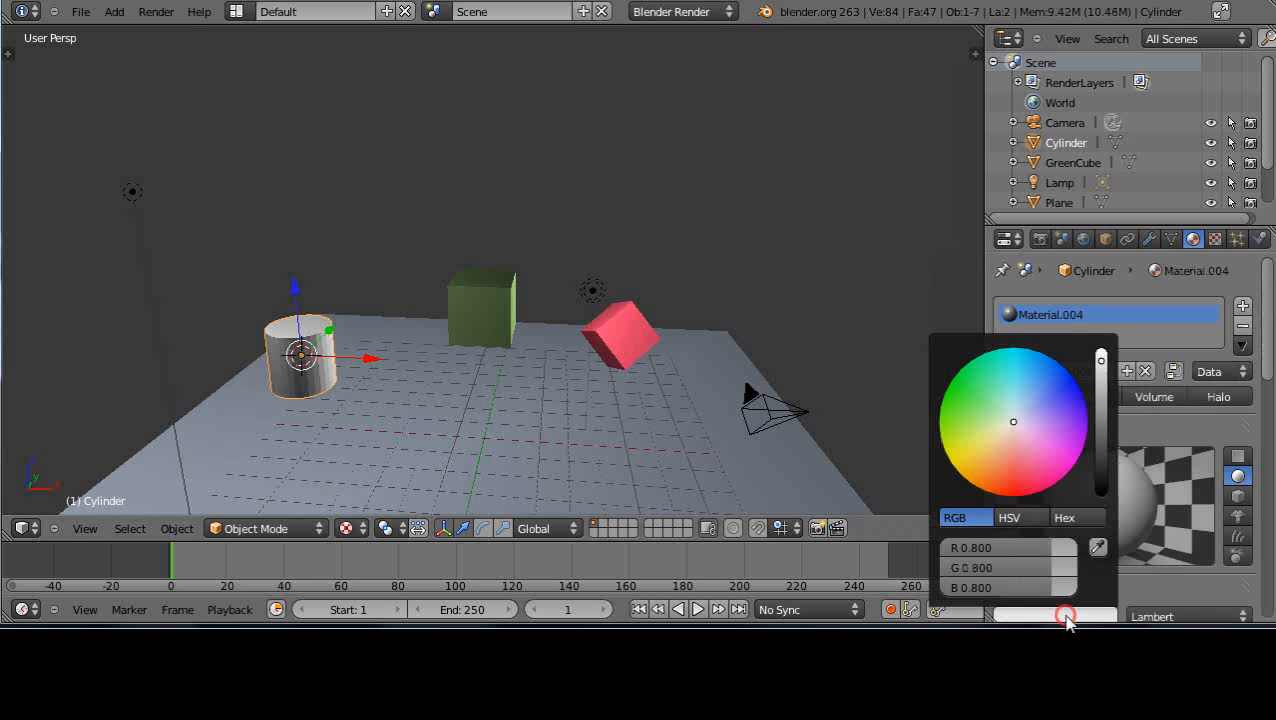
click(1061, 379)
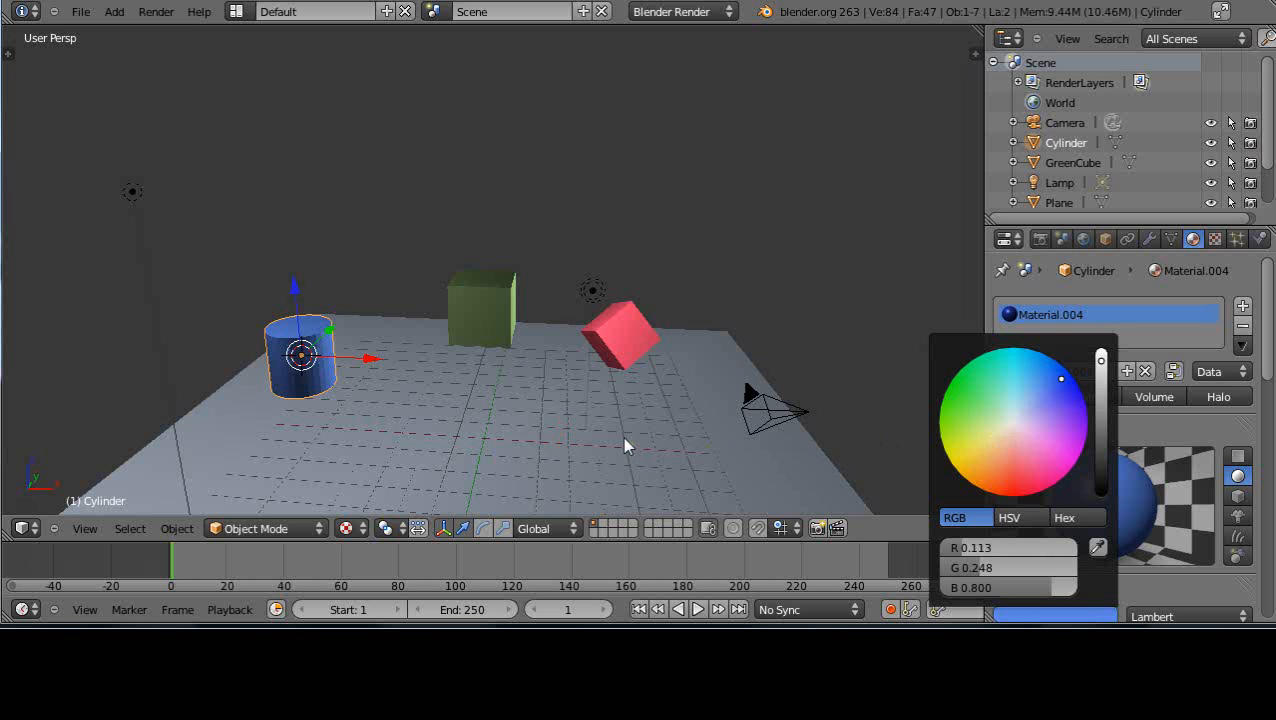
Adjust the brightness of the cylinder's blue diffuse colour to about R 0.091, G 0.202, B 0.650
scroll(624, 438, down, 8)
scroll(624, 438, up, 10)
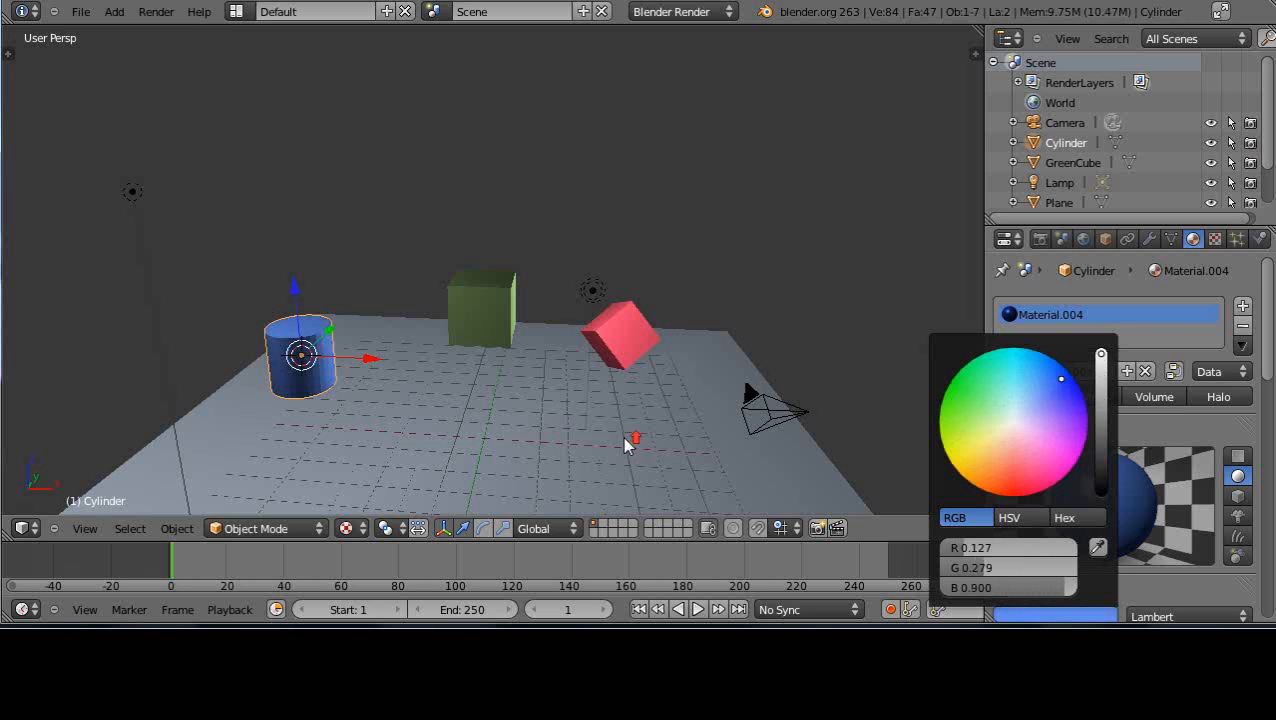
scroll(1105, 407, down, 6)
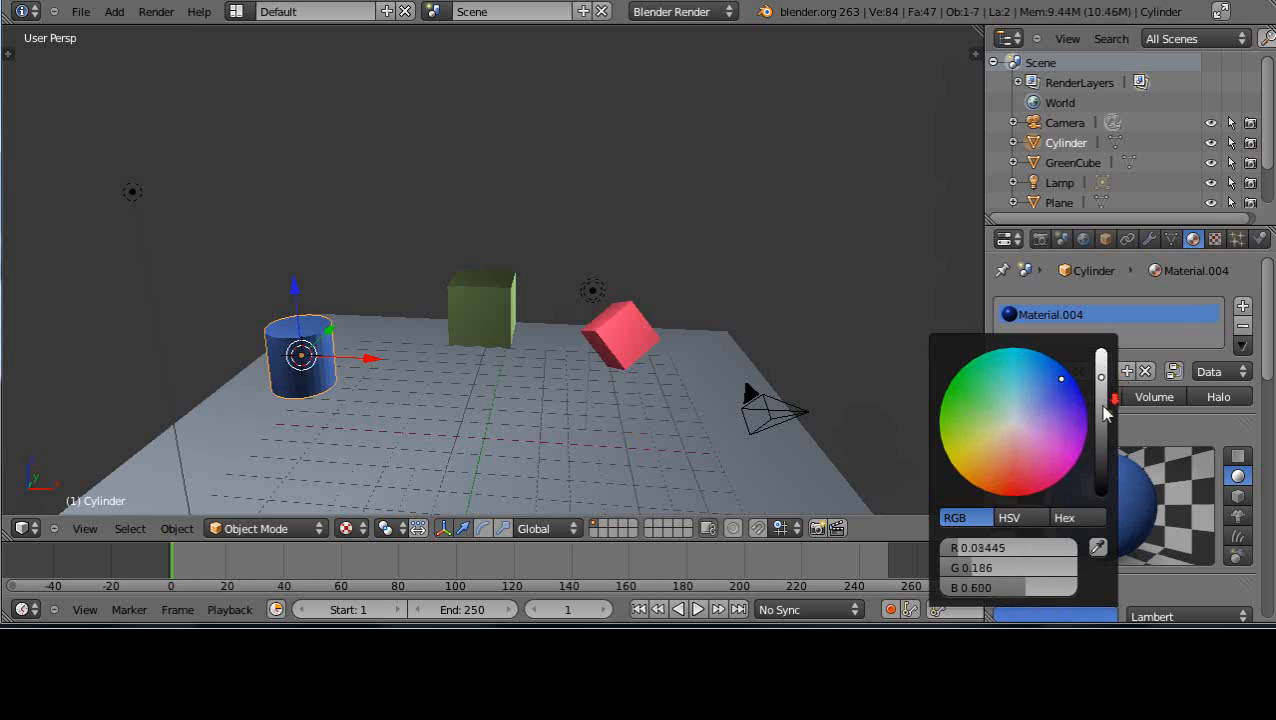
scroll(1105, 413, up, 8)
scroll(1105, 412, down, 7)
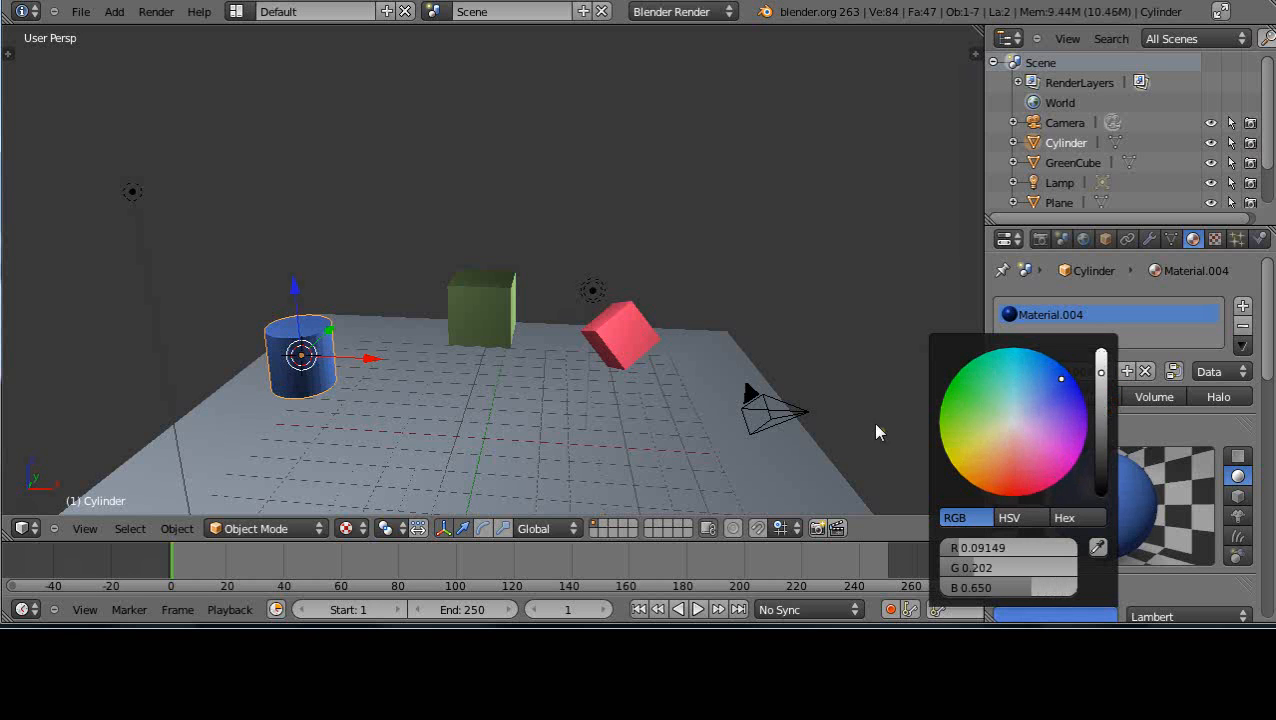
View the scene from the opposite side and select the green cube, the red cube and the cylinder individually
scroll(393, 395, up, 2)
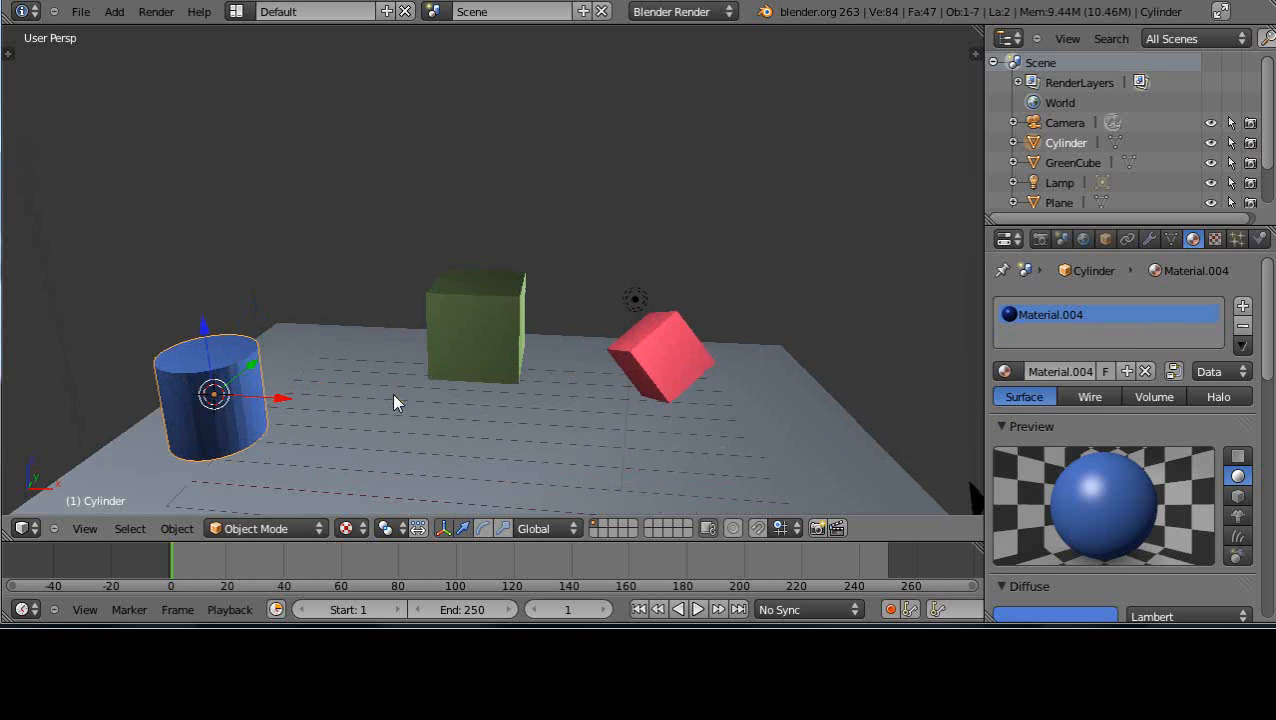
middle_drag(331, 402, 679, 363)
scroll(671, 397, down, 3)
scroll(673, 405, up, 2)
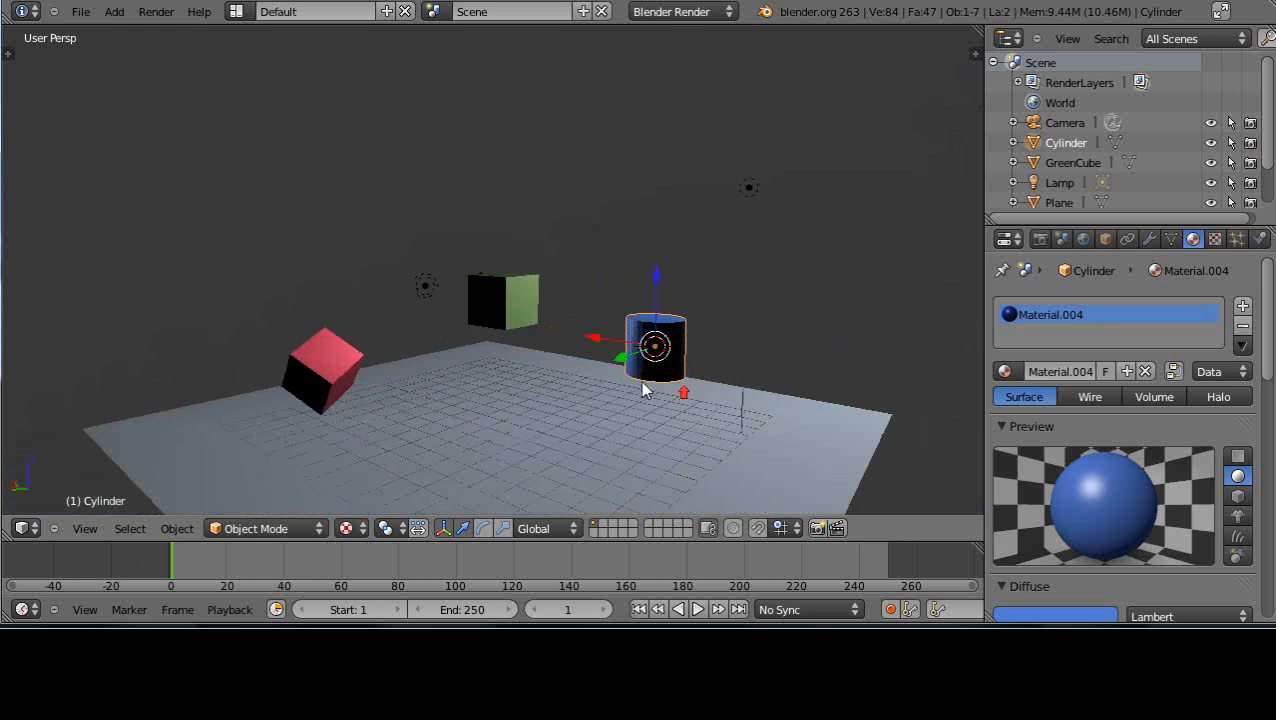
right_click(529, 289)
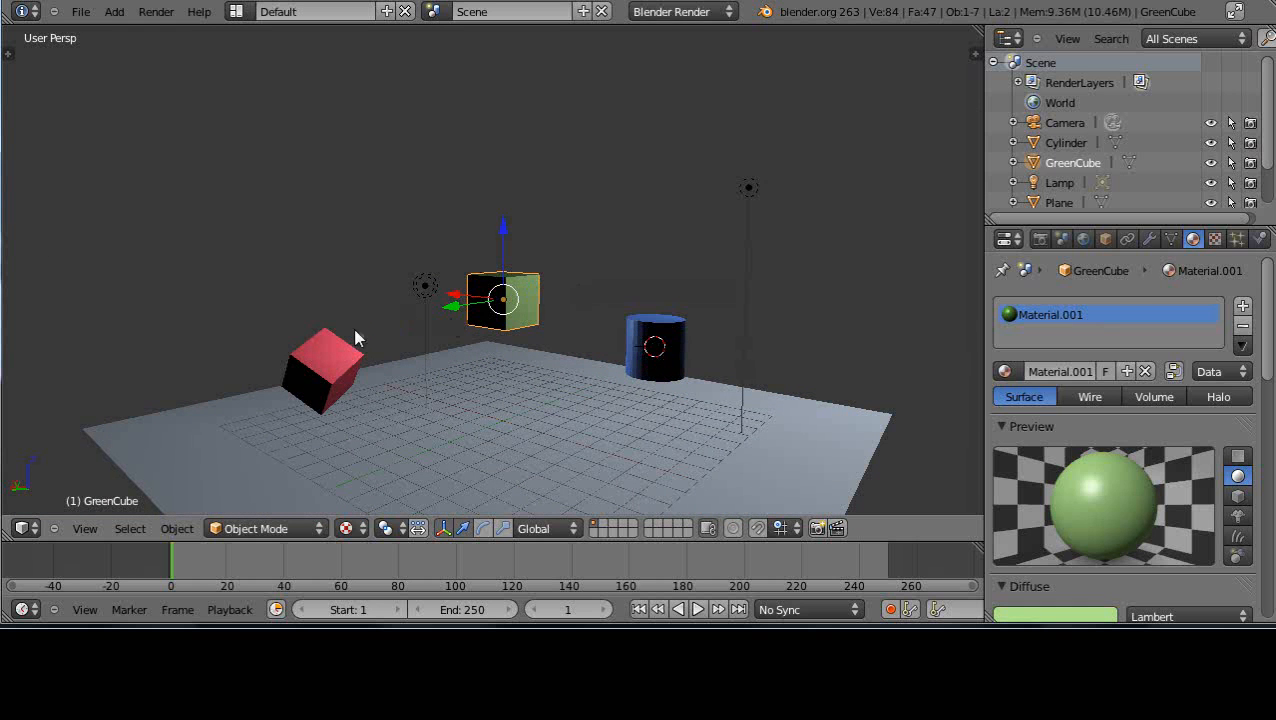
right_click(340, 352)
right_click(511, 292)
right_click(665, 370)
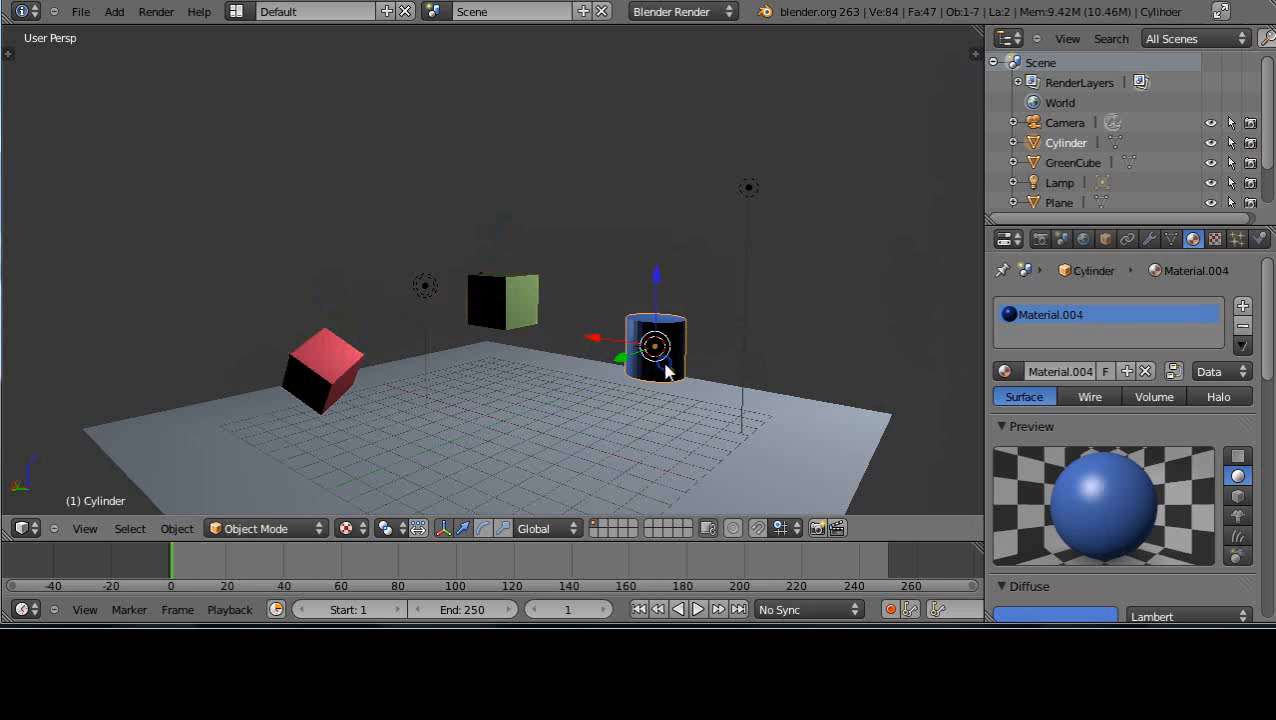
Select the red cube, green cube and cylinder together and raise them along Z above the plane, finishing with a small free move
right_click(318, 370)
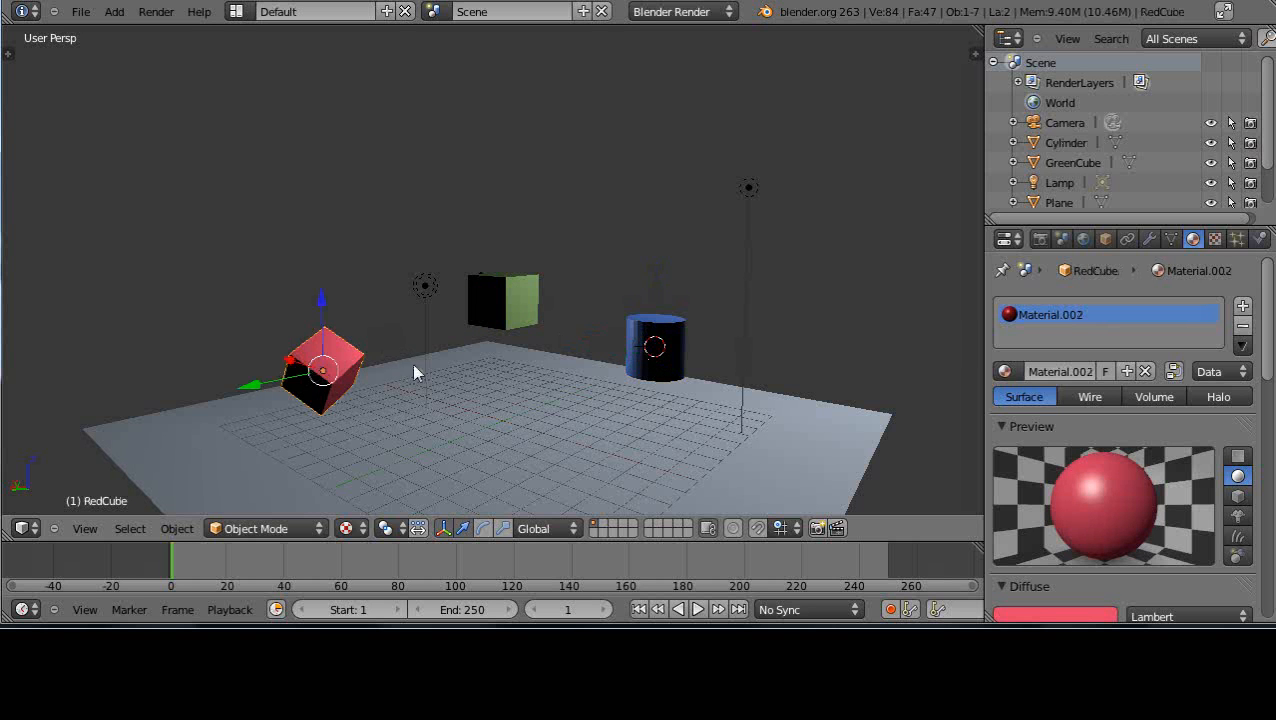
right_click(517, 307)
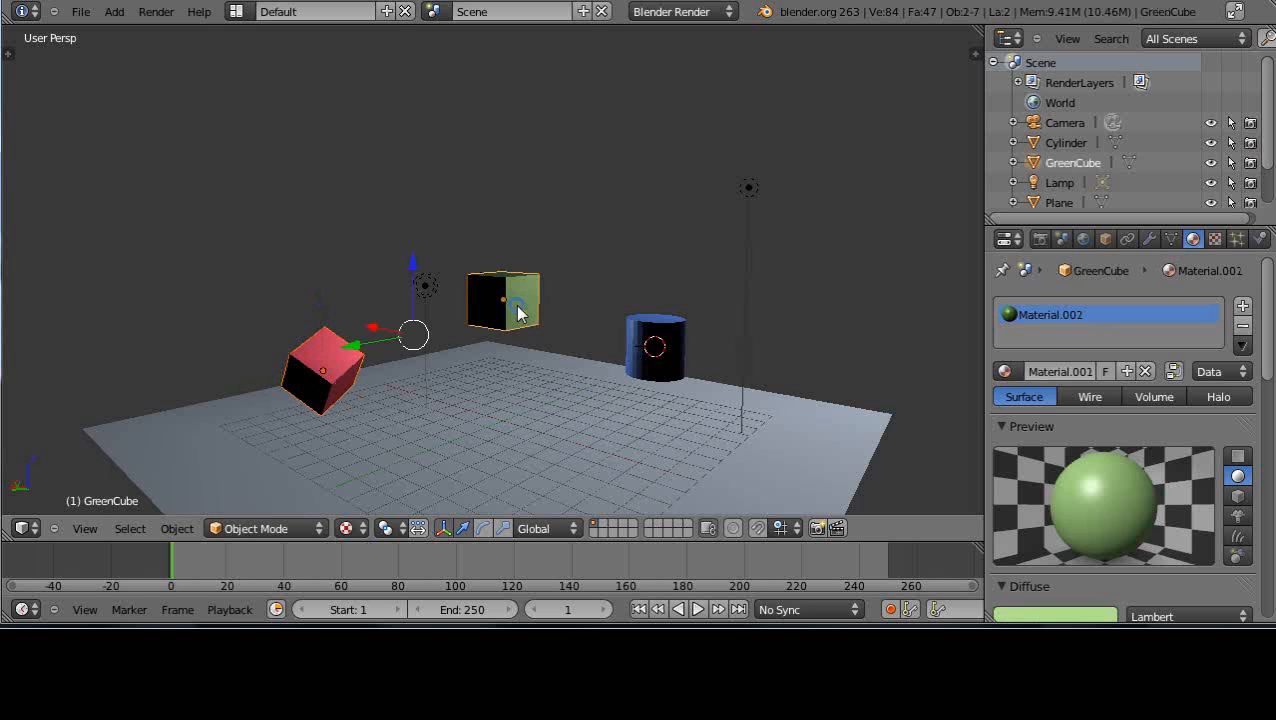
right_click(650, 370)
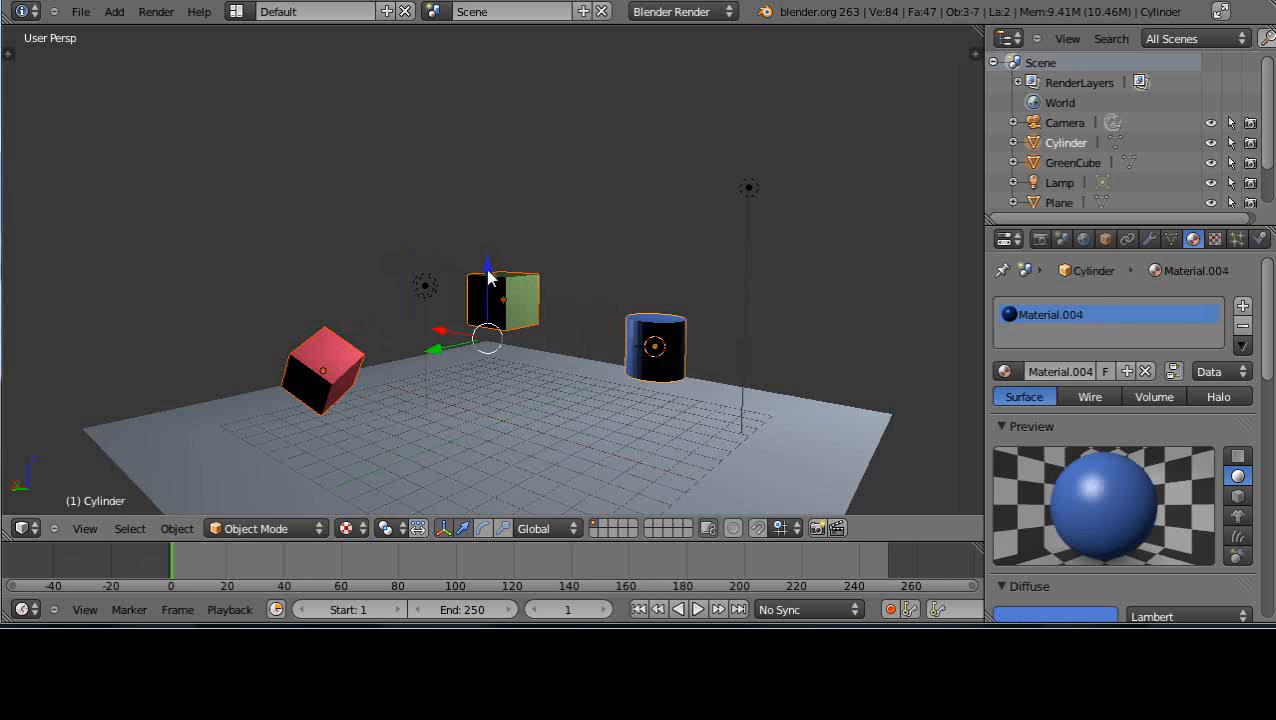
drag(489, 277, 505, 246)
key(g)
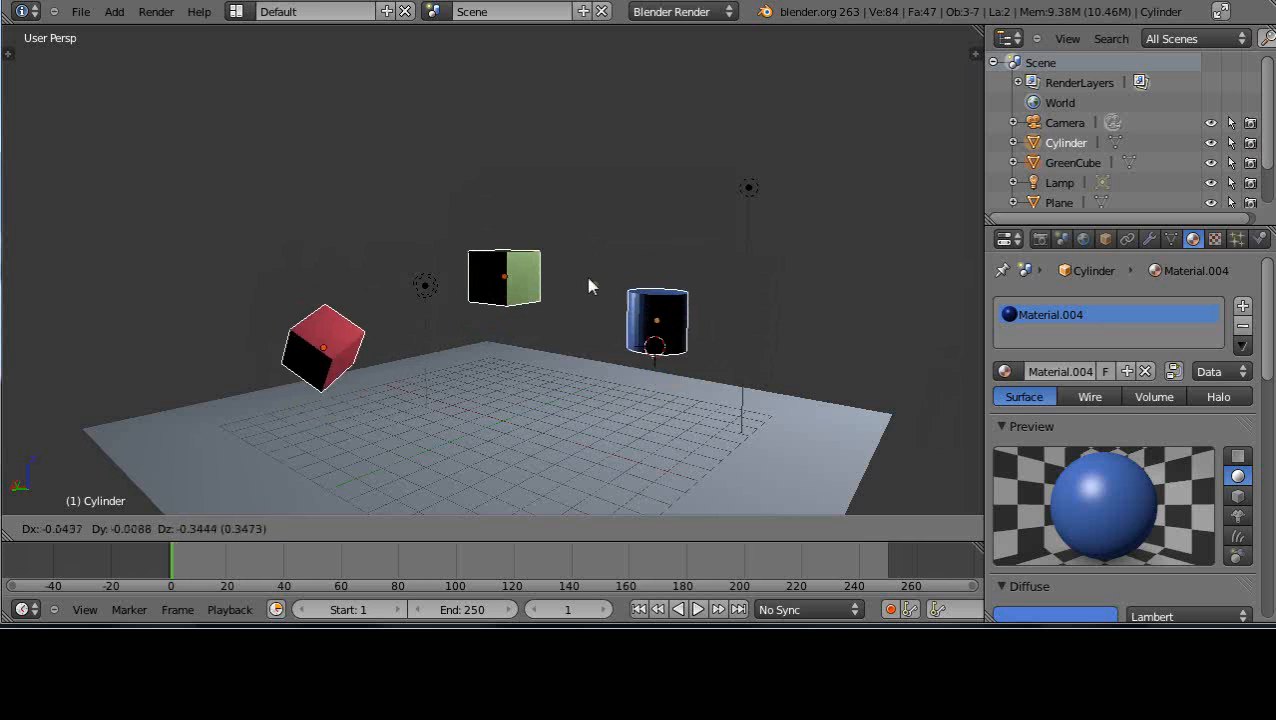
click(589, 272)
Examine the raised objects from the front and look through the cylinder's diffuse, specular and shading material settings
middle_drag(659, 360, 317, 380)
scroll(565, 418, down, 3)
scroll(570, 415, up, 5)
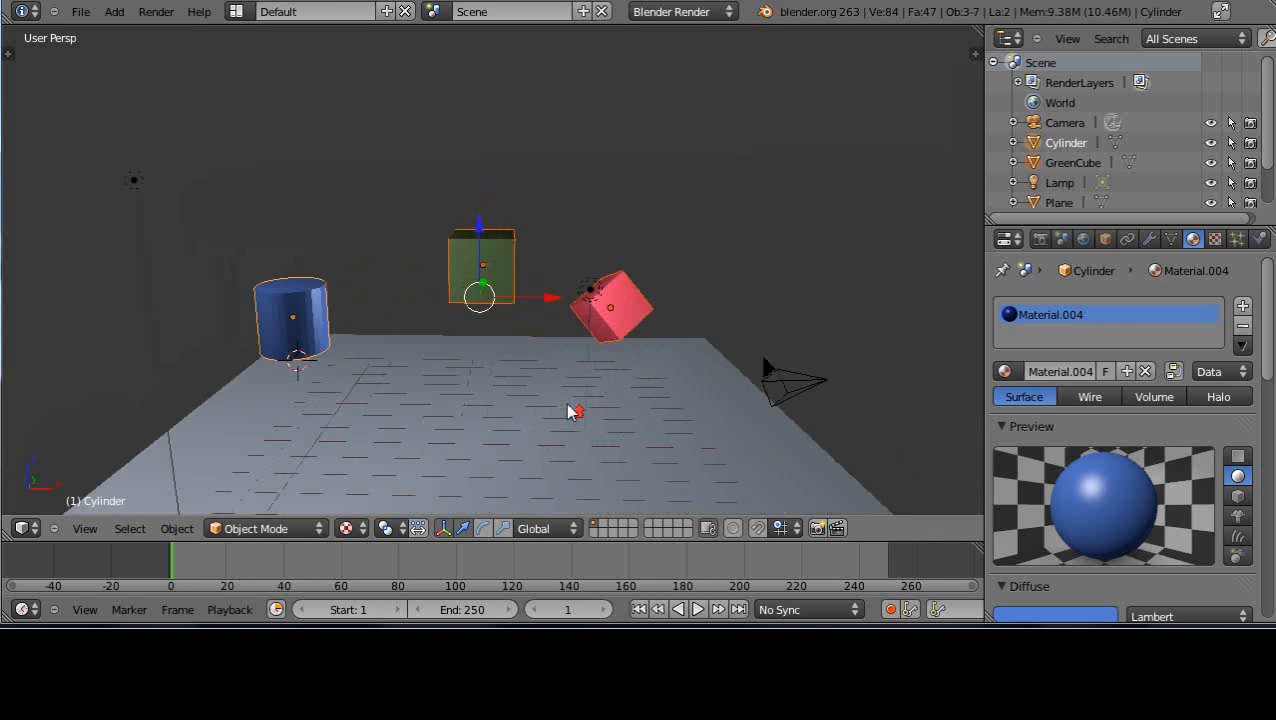
scroll(570, 415, down, 2)
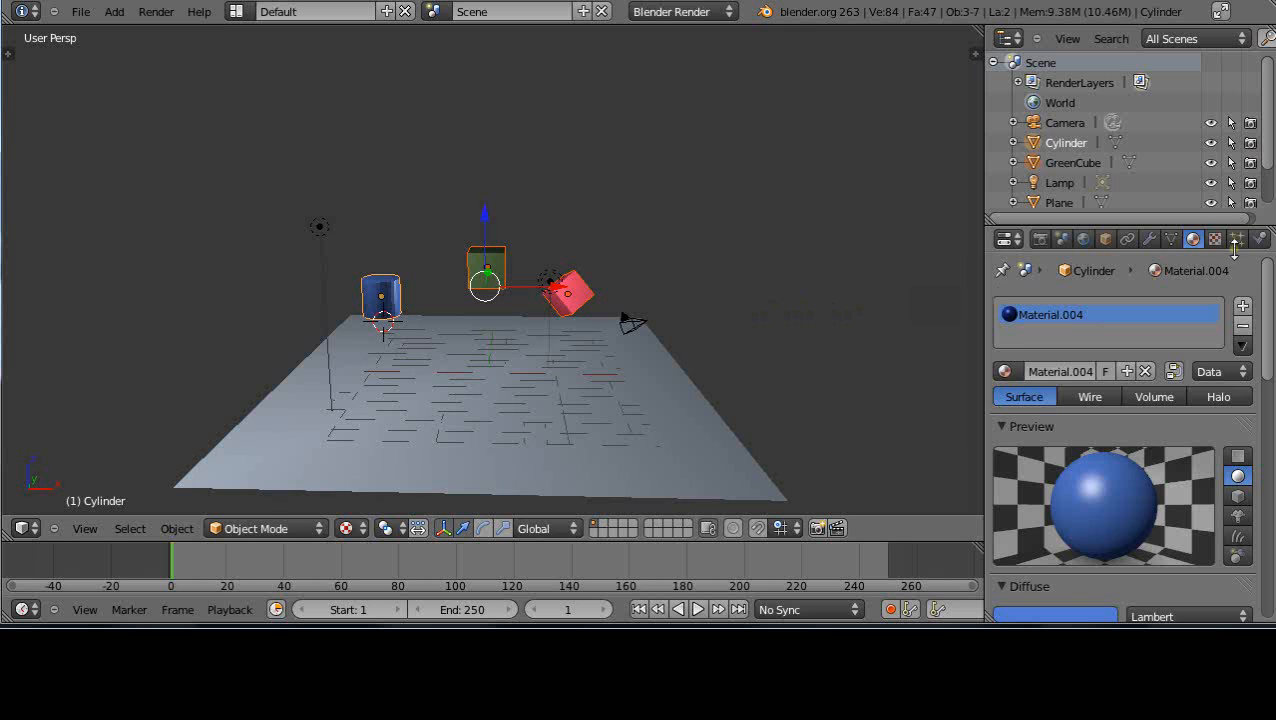
scroll(1140, 375, down, 2)
scroll(1148, 386, down, 5)
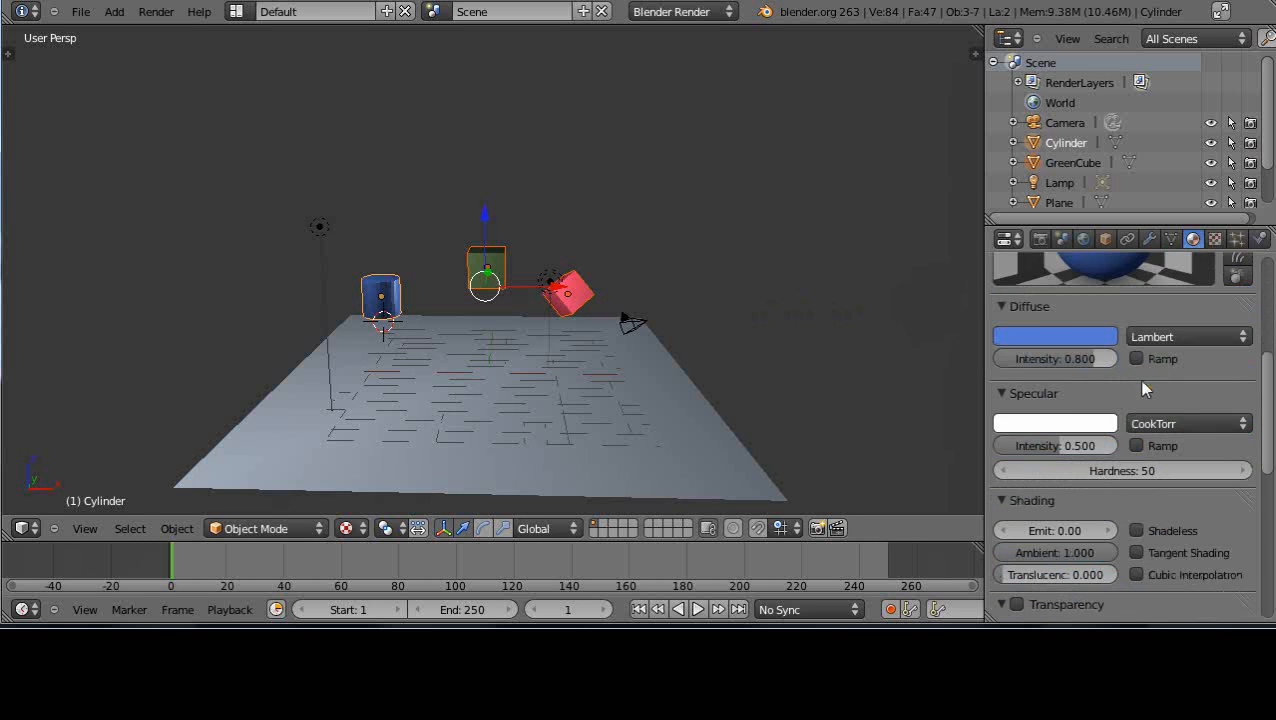
scroll(1148, 386, up, 5)
scroll(632, 318, up, 2)
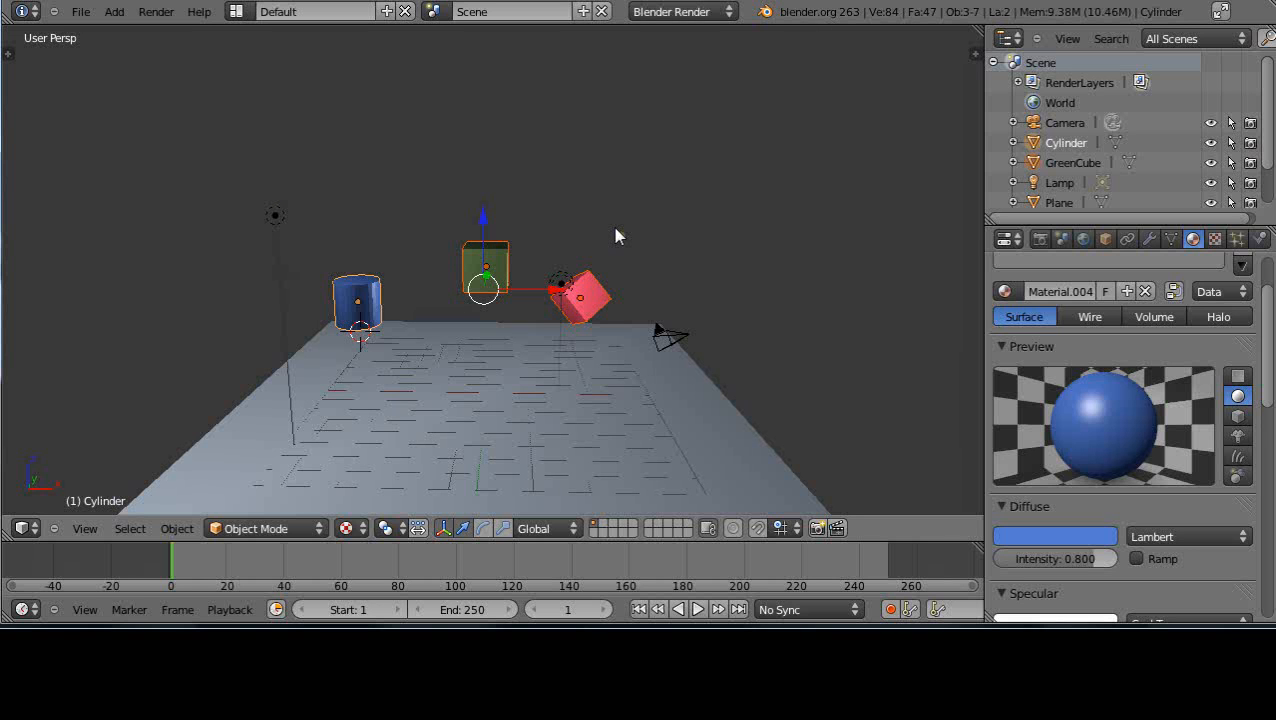
Examine the floating cubes and cylinder over the plane from several angles and distances
middle_drag(458, 413, 399, 436)
scroll(447, 404, down, 2)
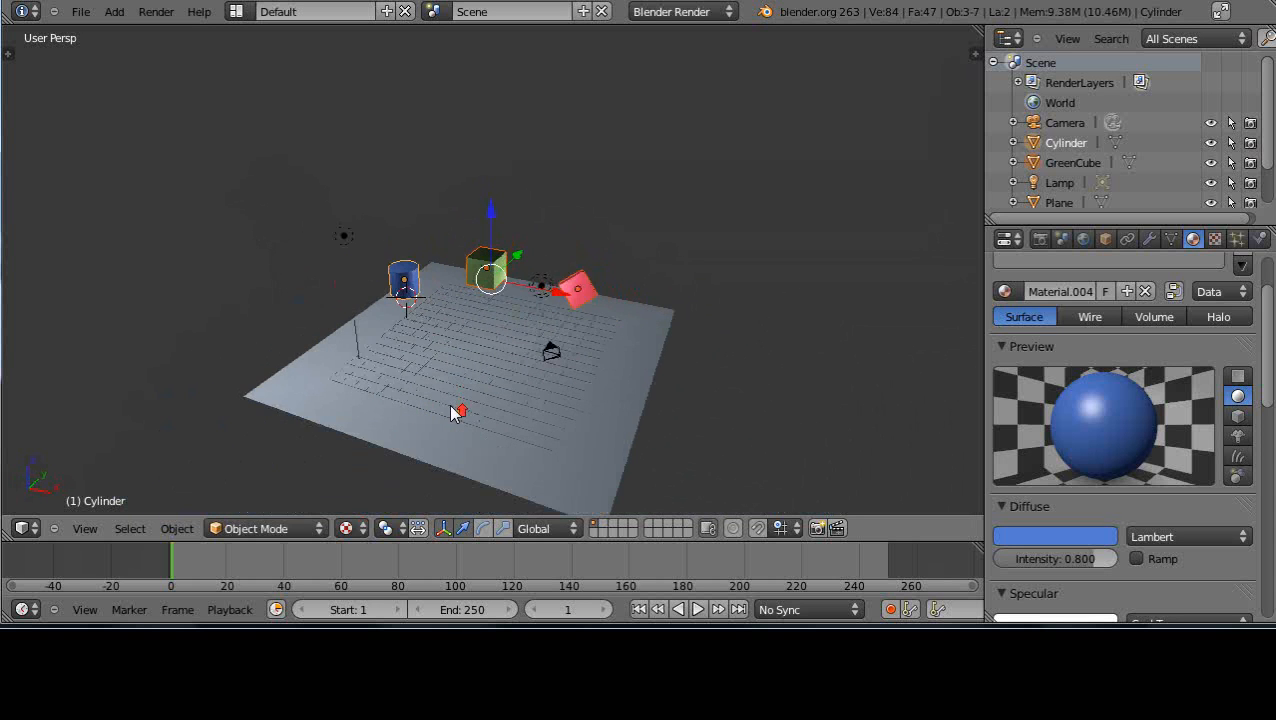
scroll(452, 405, up, 4)
middle_drag(520, 402, 510, 452)
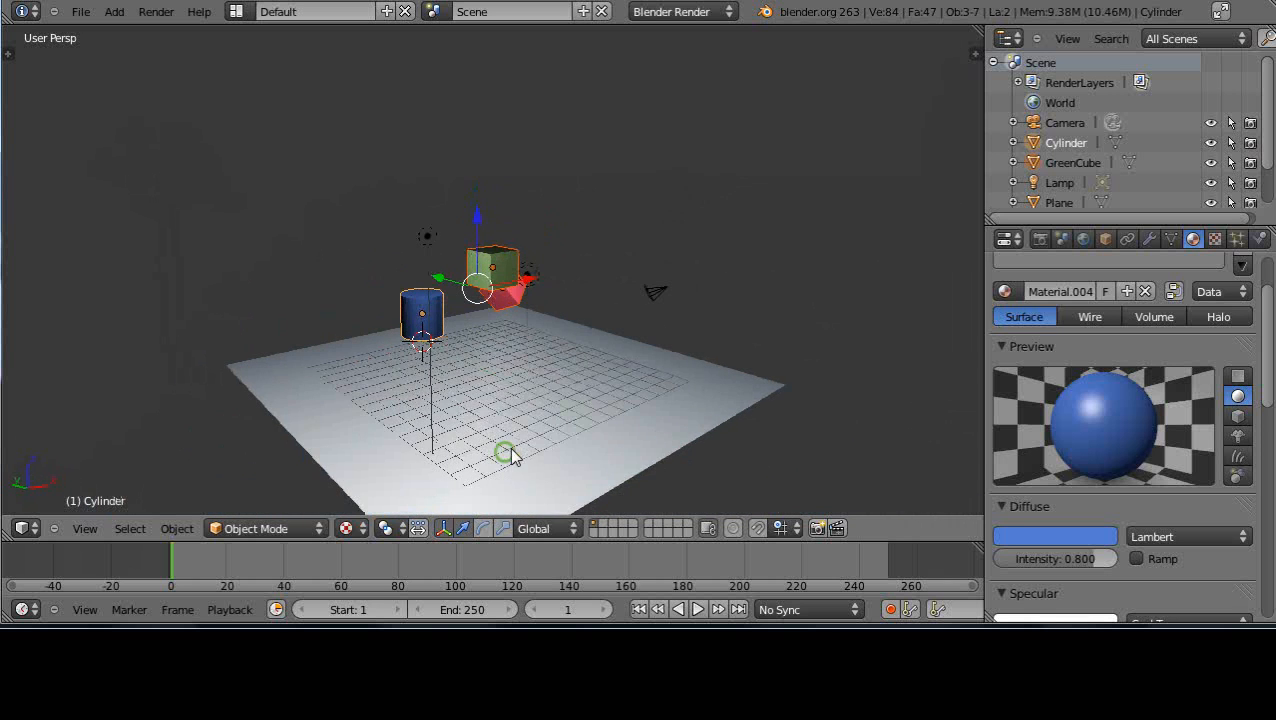
scroll(520, 430, down, 3)
scroll(520, 430, up, 5)
middle_drag(603, 406, 535, 427)
scroll(527, 414, up, 4)
scroll(527, 413, down, 4)
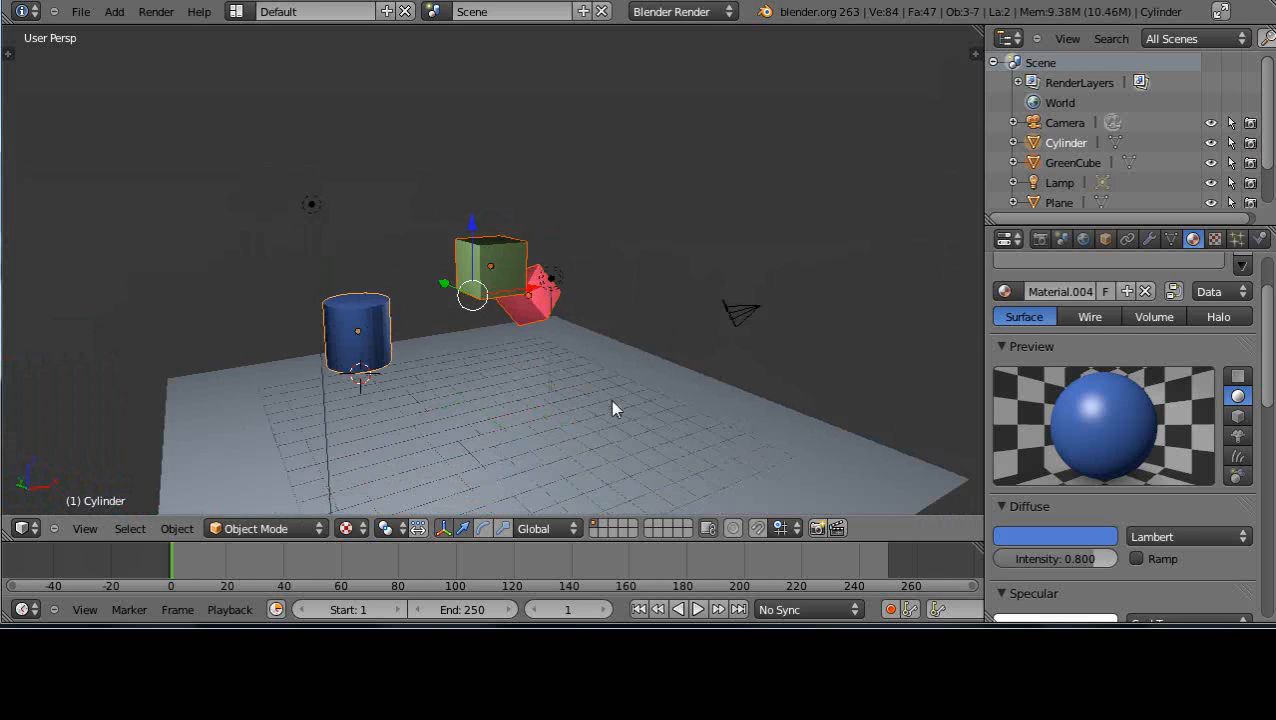